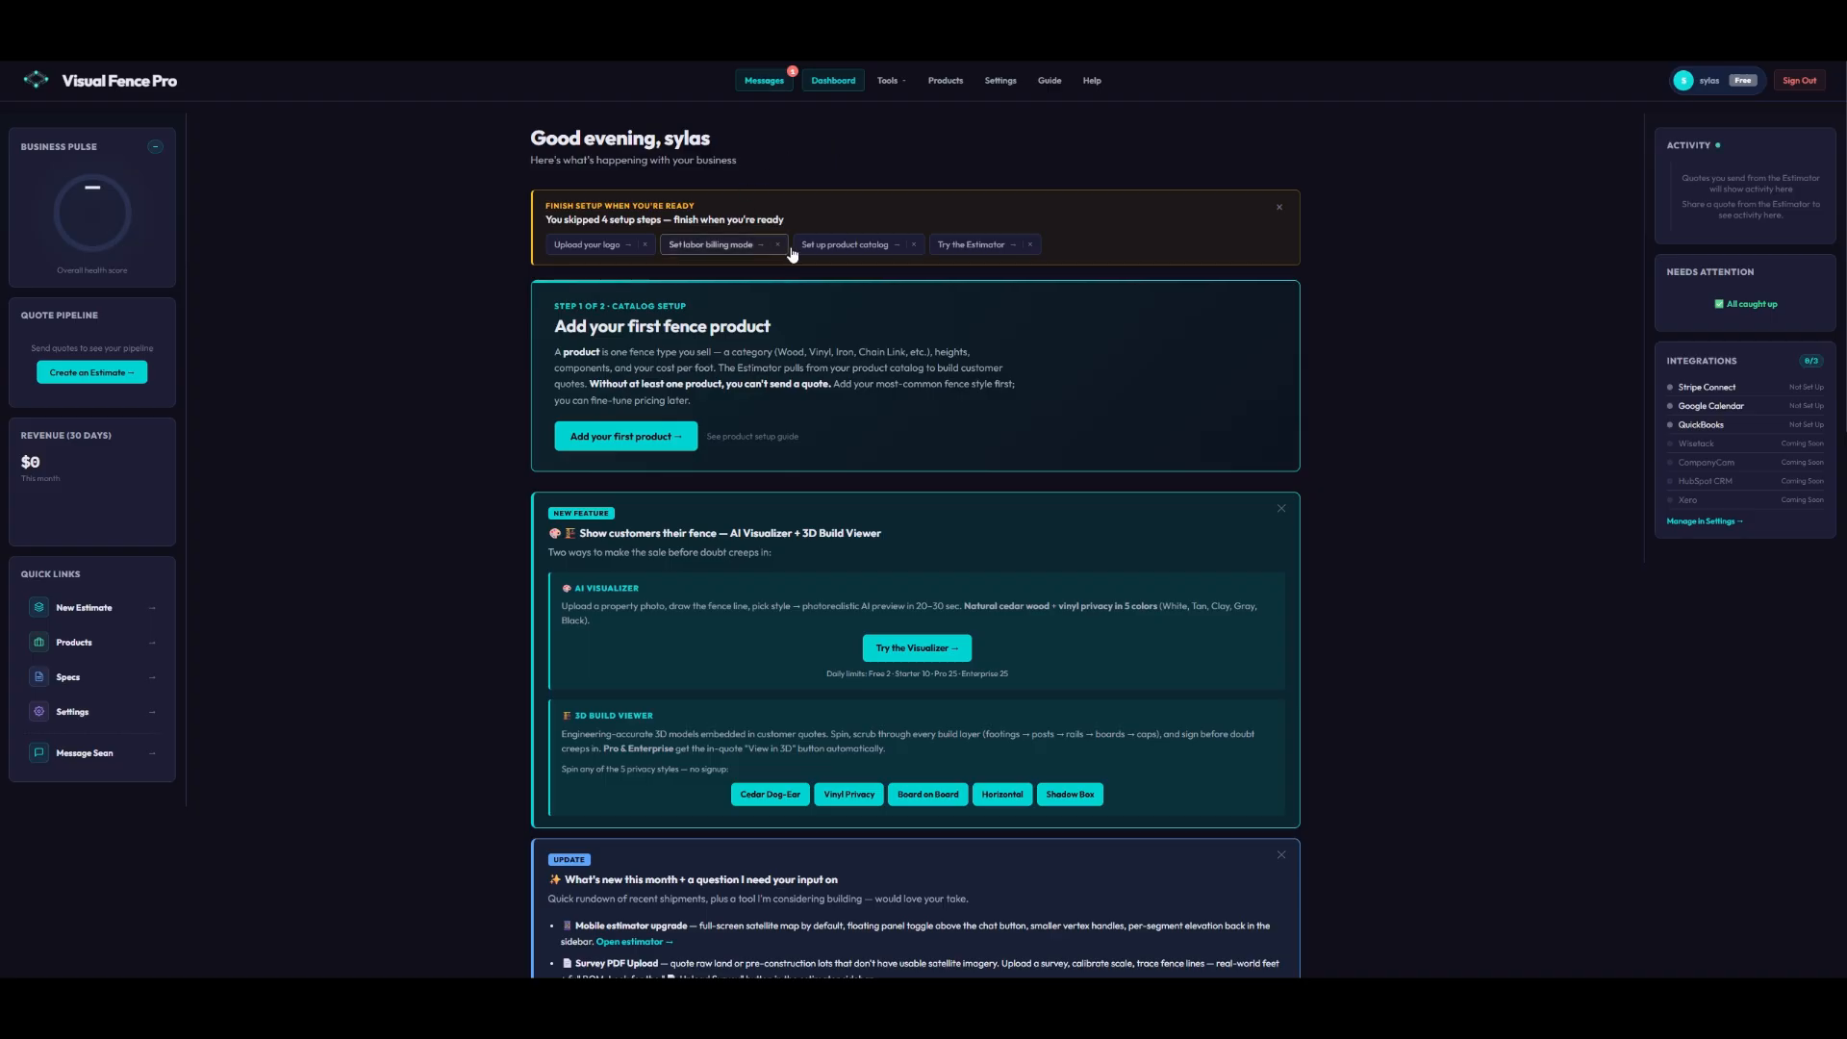
# - Enter company name Test, the company phone, business email and street address, and save Company Info
pyautogui.click(1002, 82)
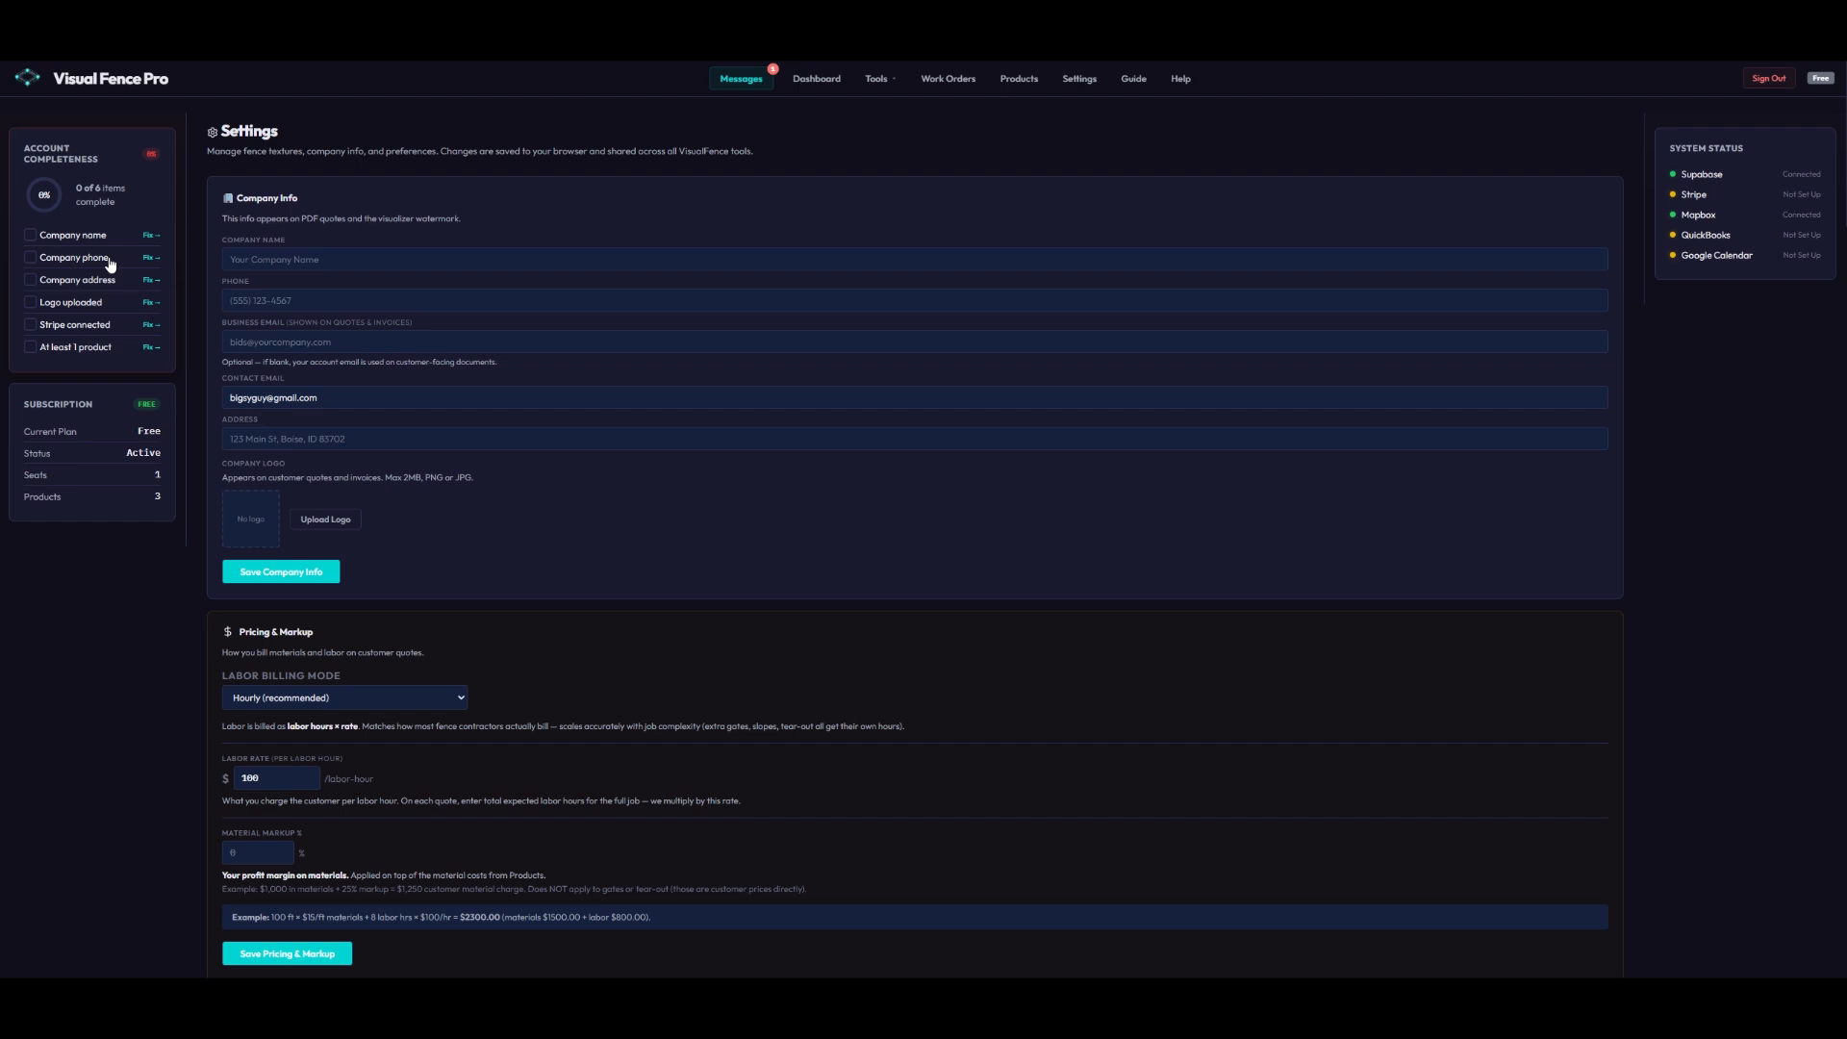
pyautogui.click(307, 259)
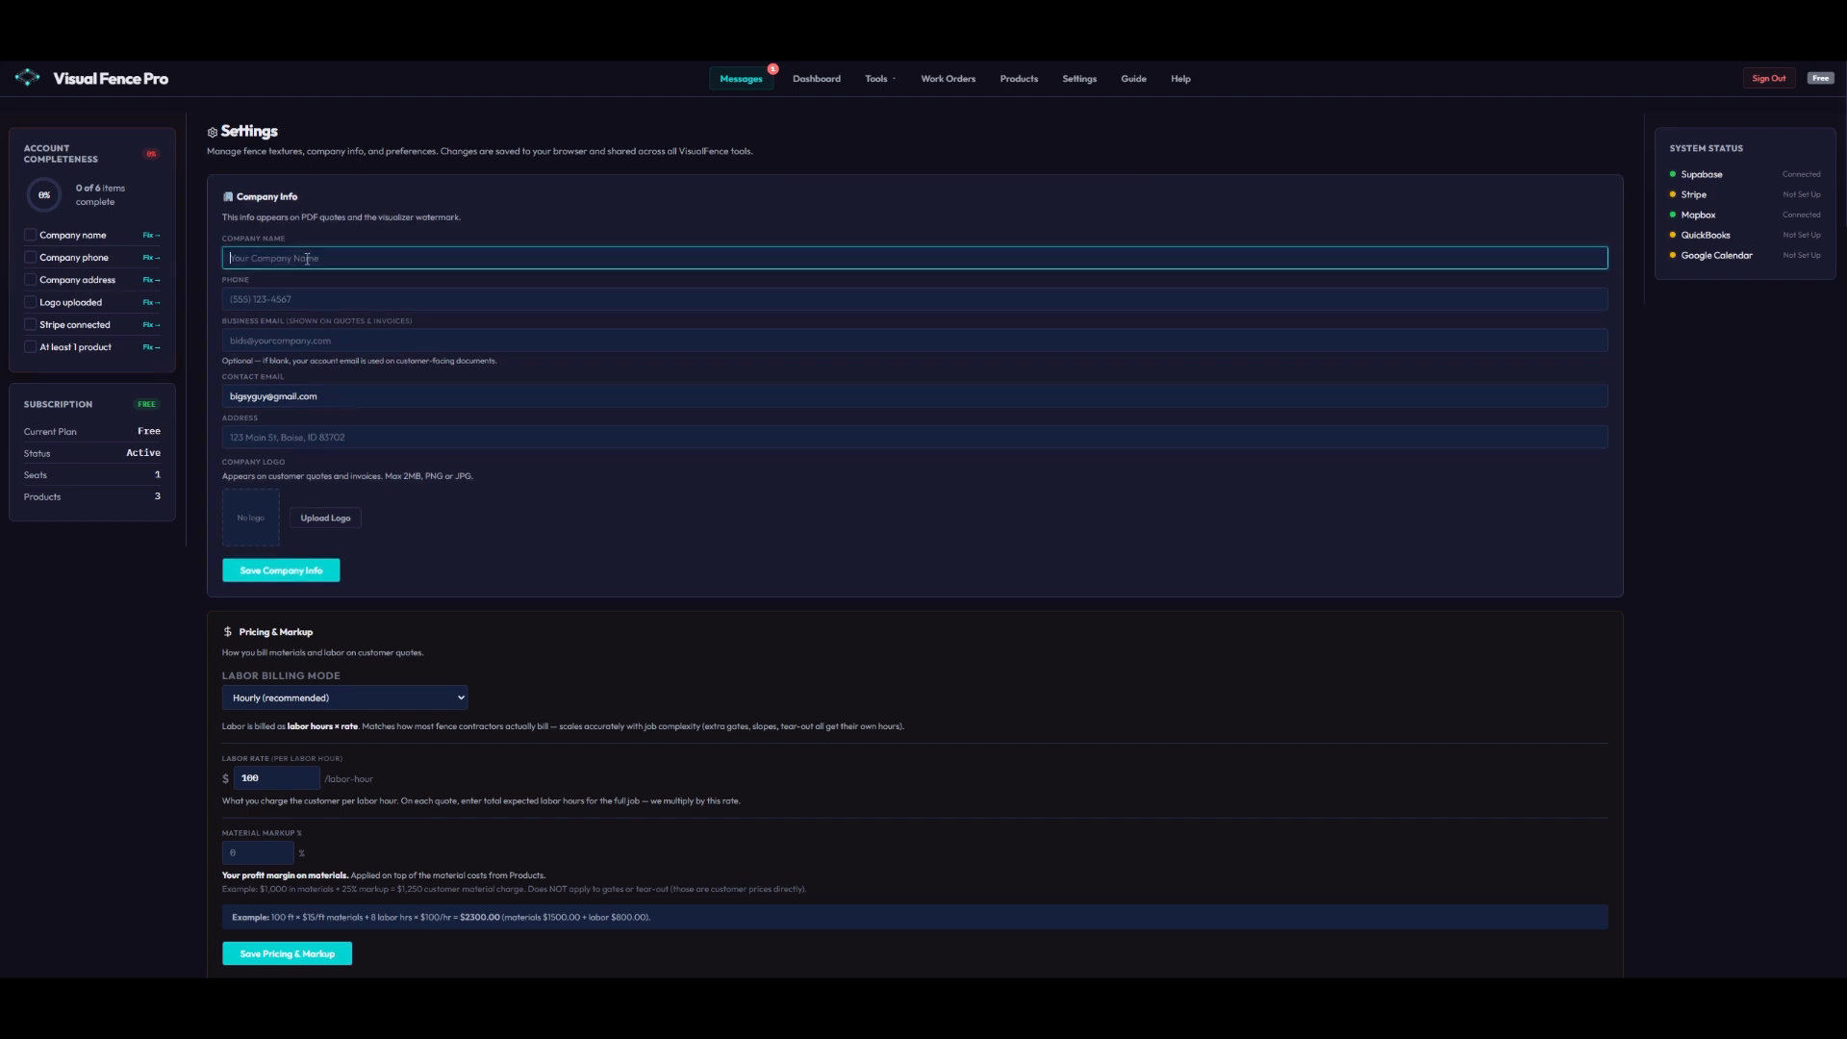
pyautogui.write('Test')
pyautogui.press('Tab')
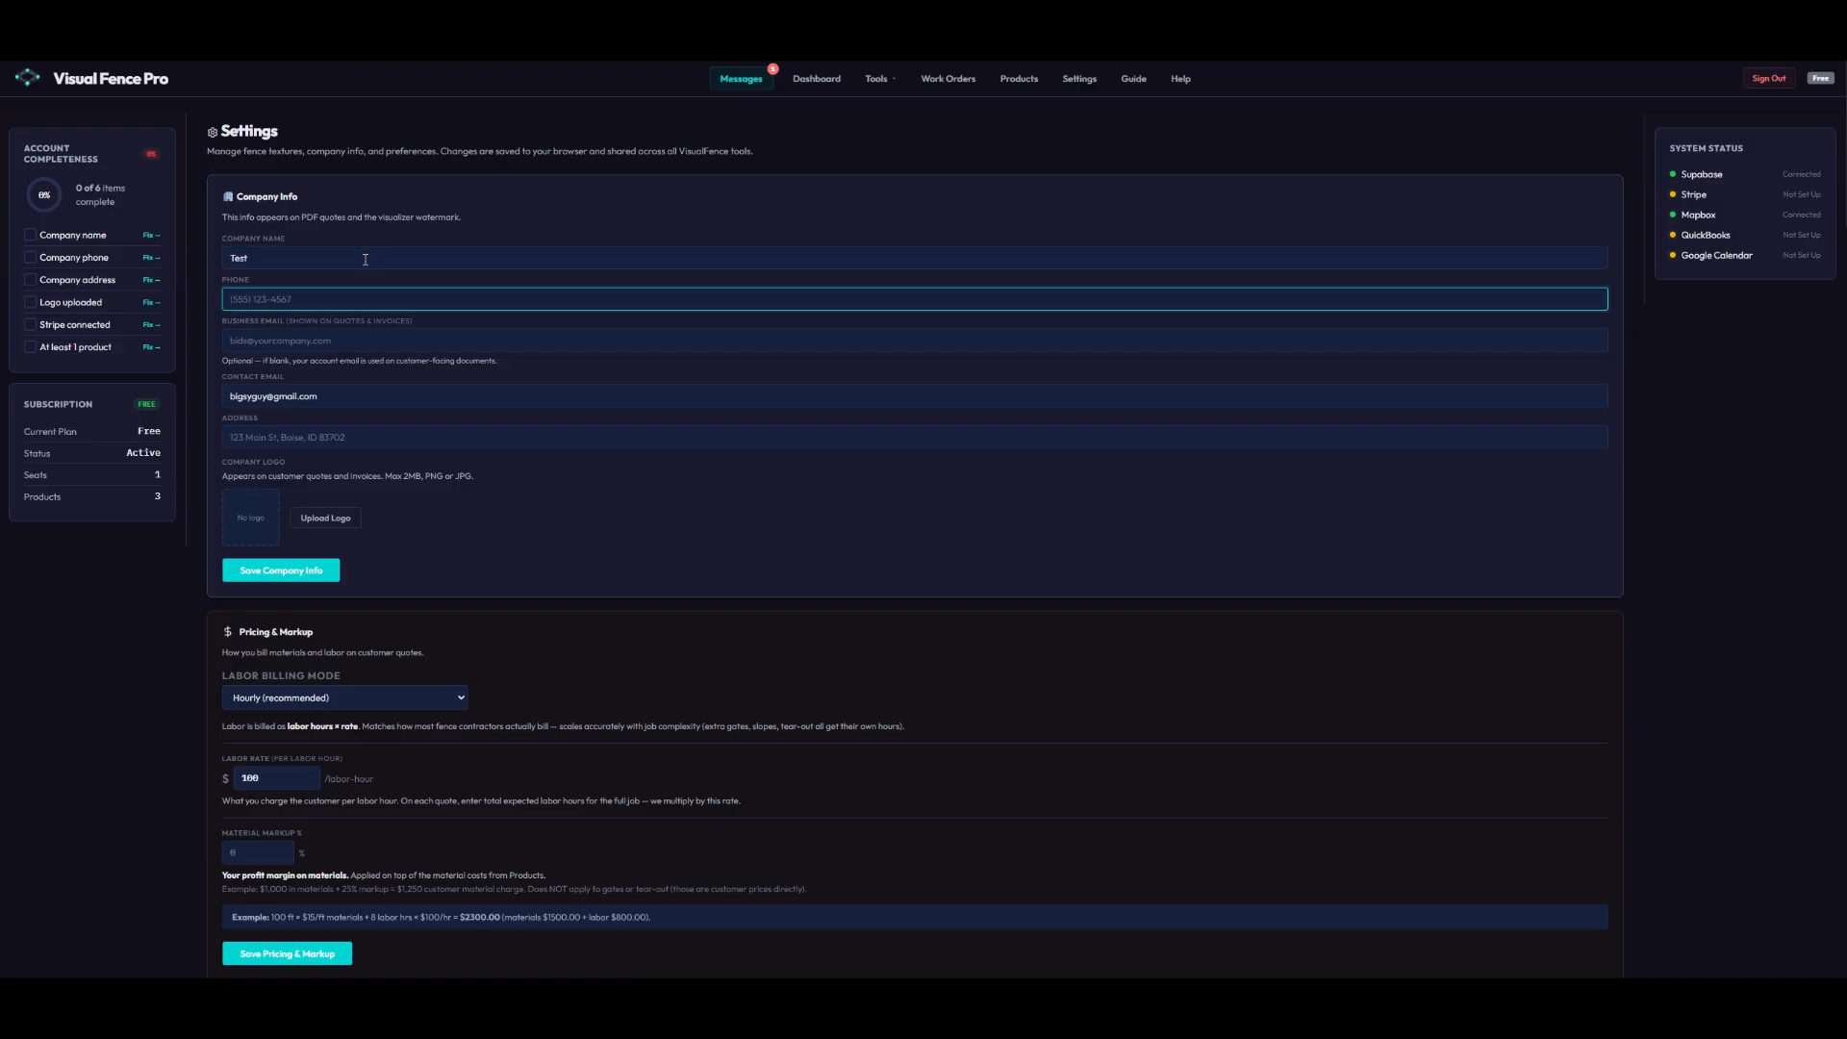
pyautogui.write('555-555-5555')
pyautogui.press('Tab')
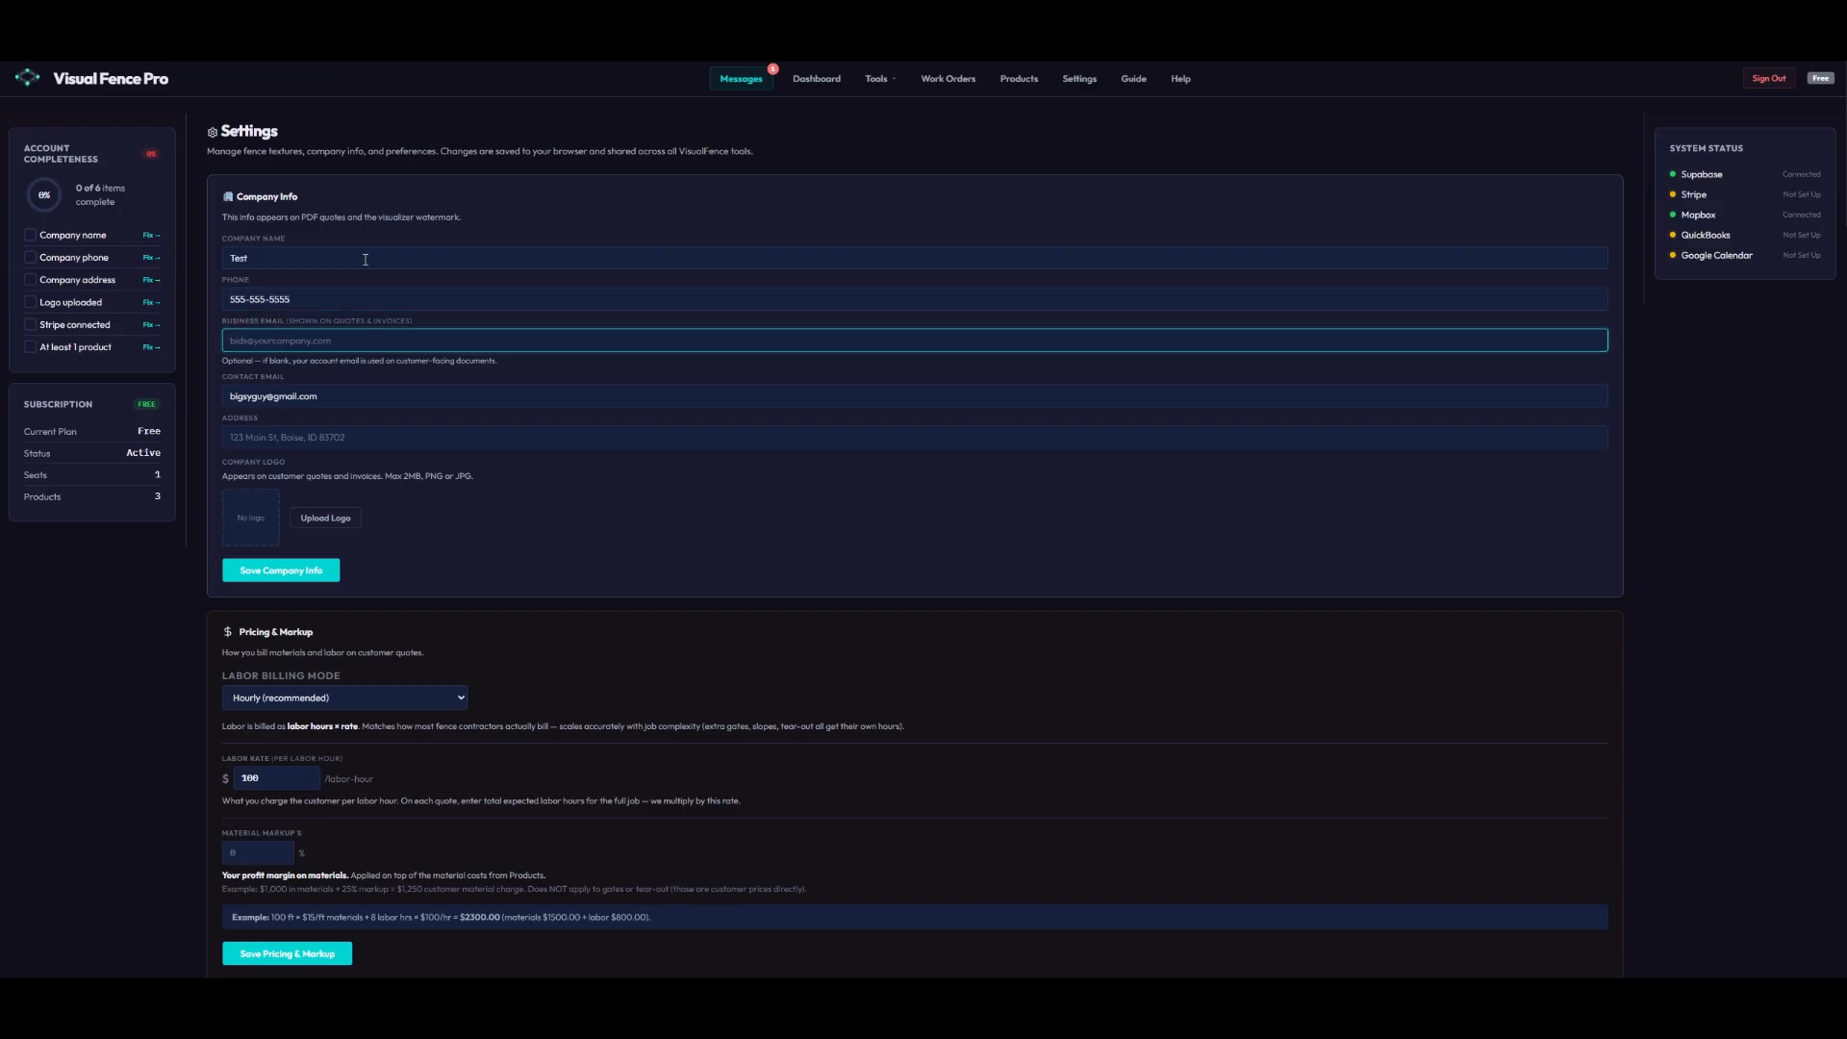
pyautogui.write('Bids@test.com')
pyautogui.press('Tab')
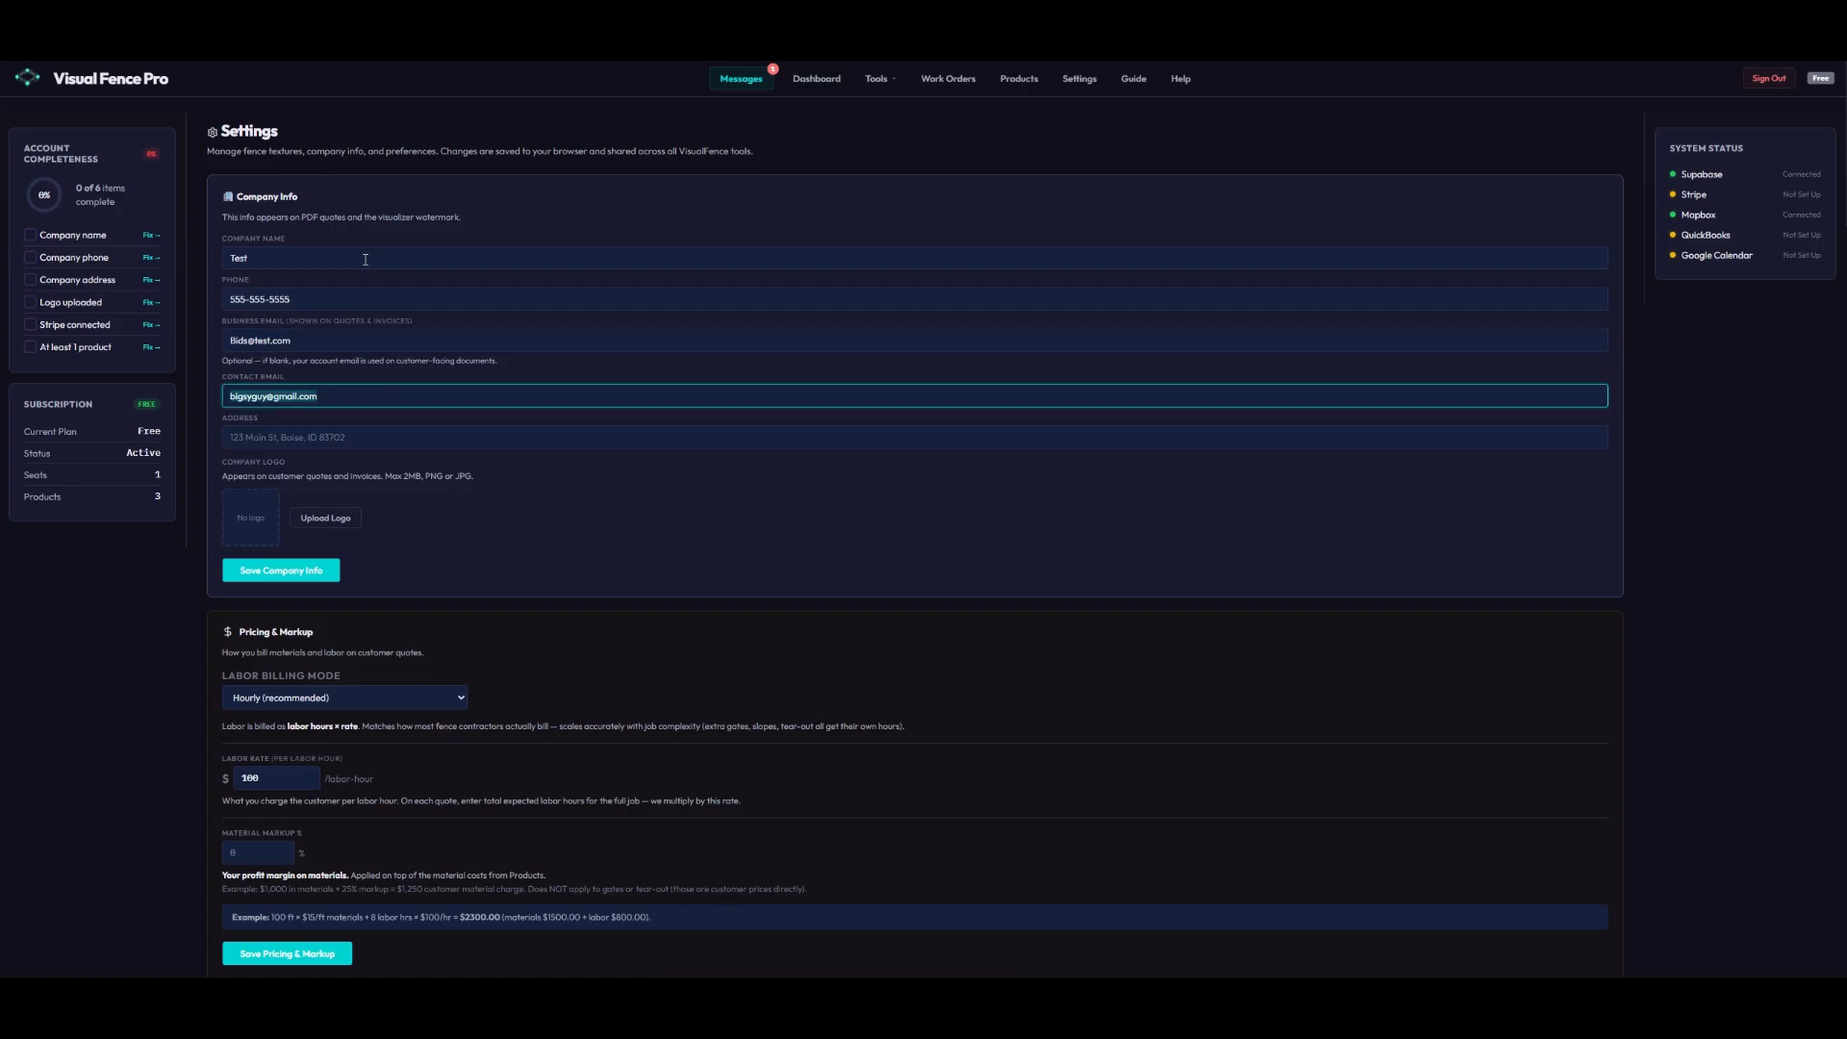
pyautogui.press('Tab')
pyautogui.write('12')
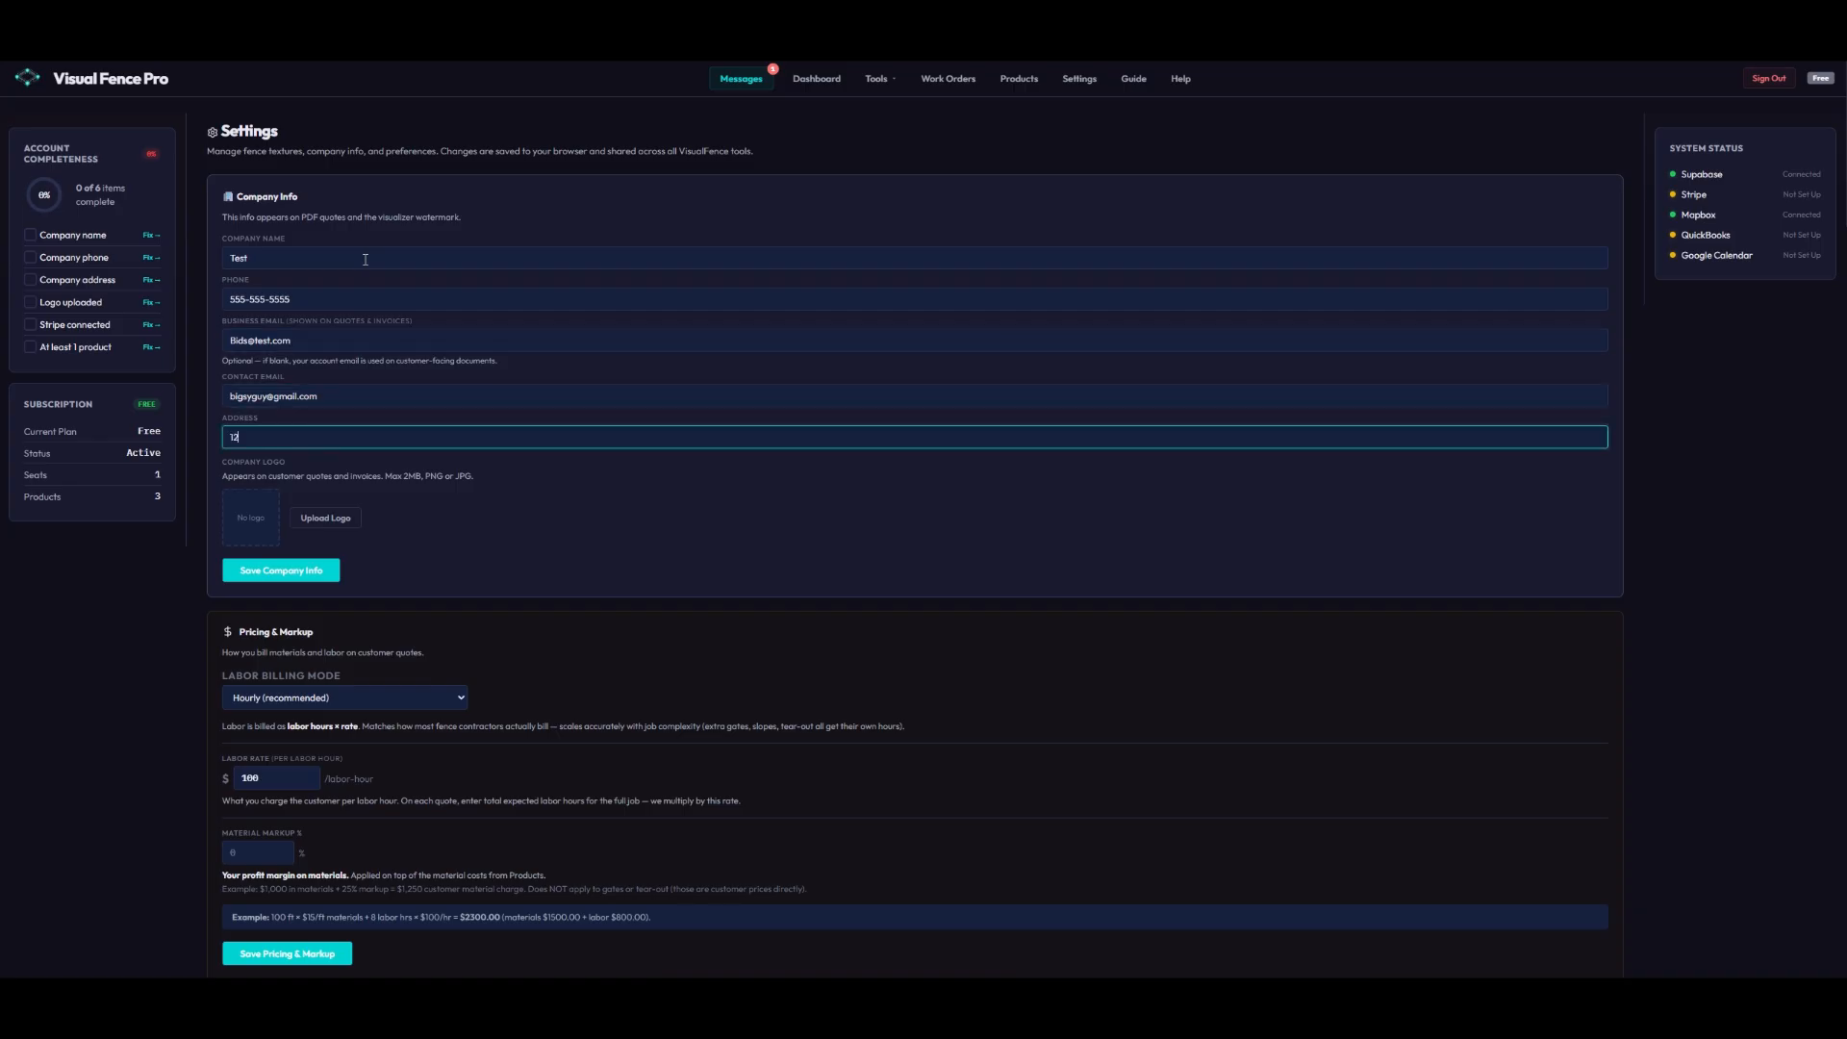
pyautogui.write('3 main street')
pyautogui.click(278, 583)
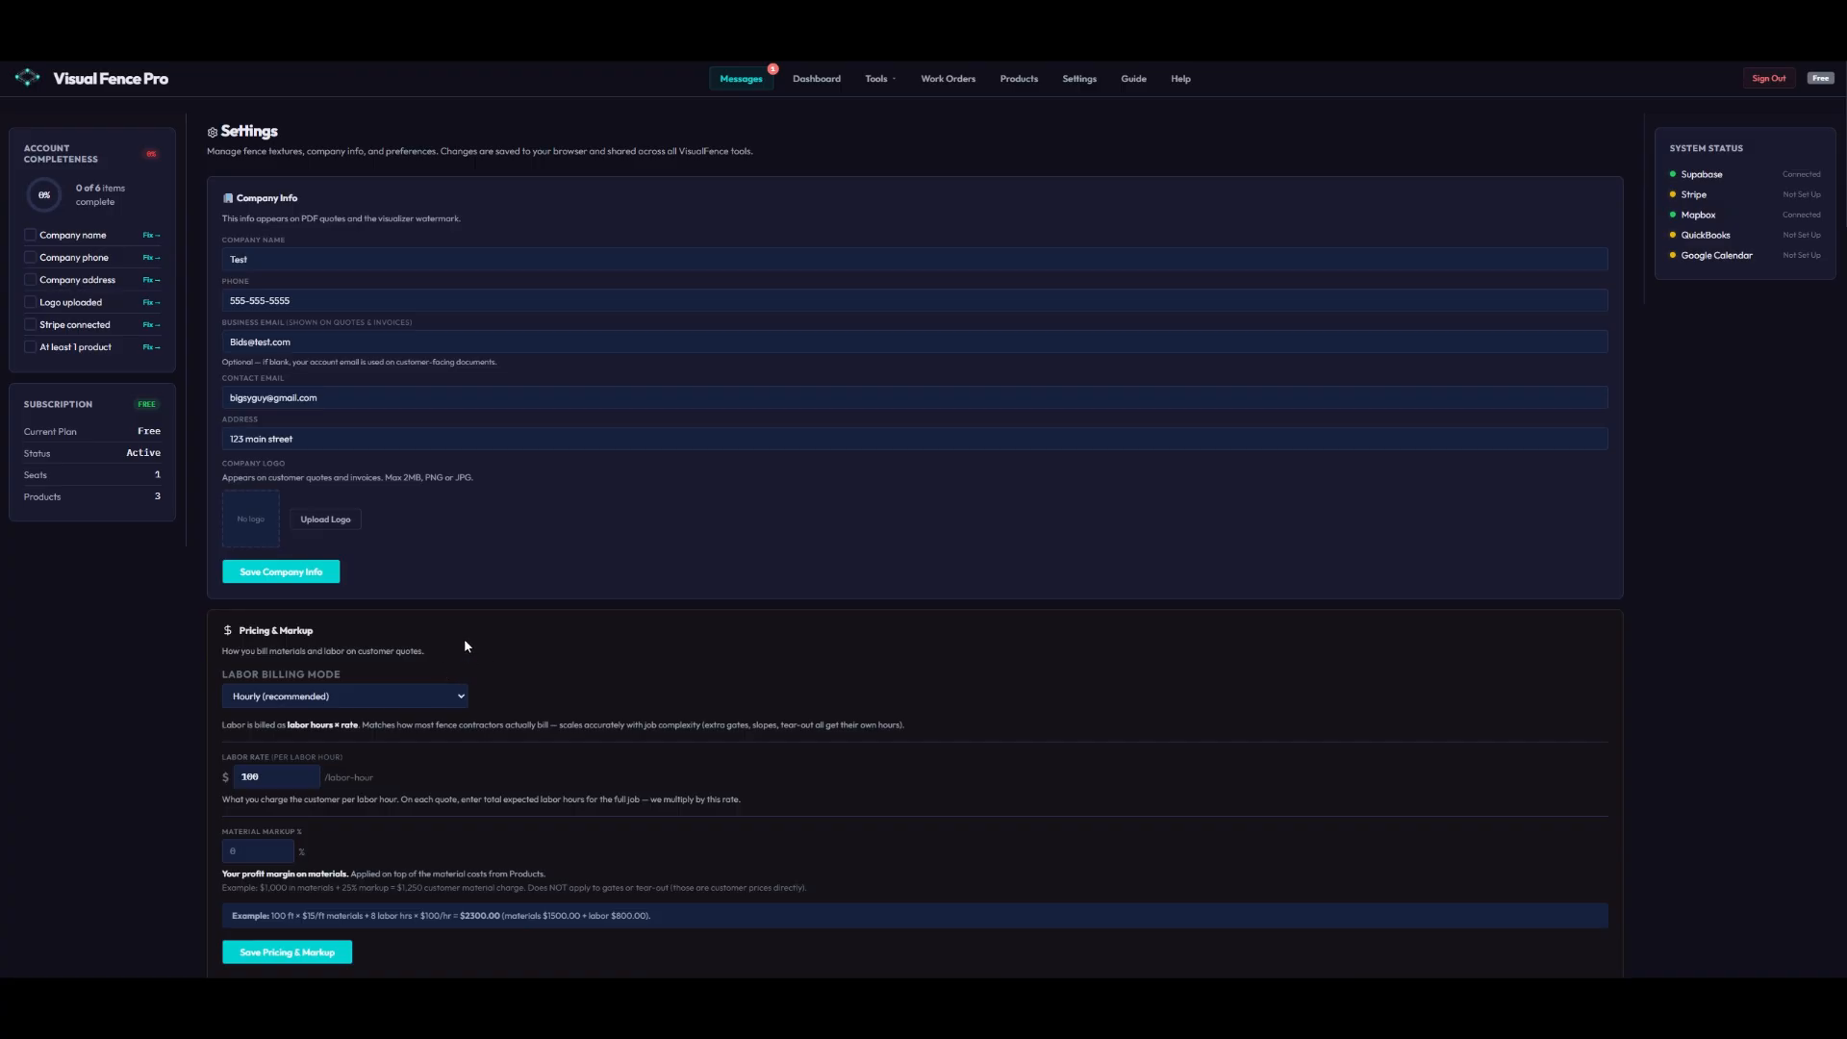
pyautogui.scroll(-2, 470, 642)
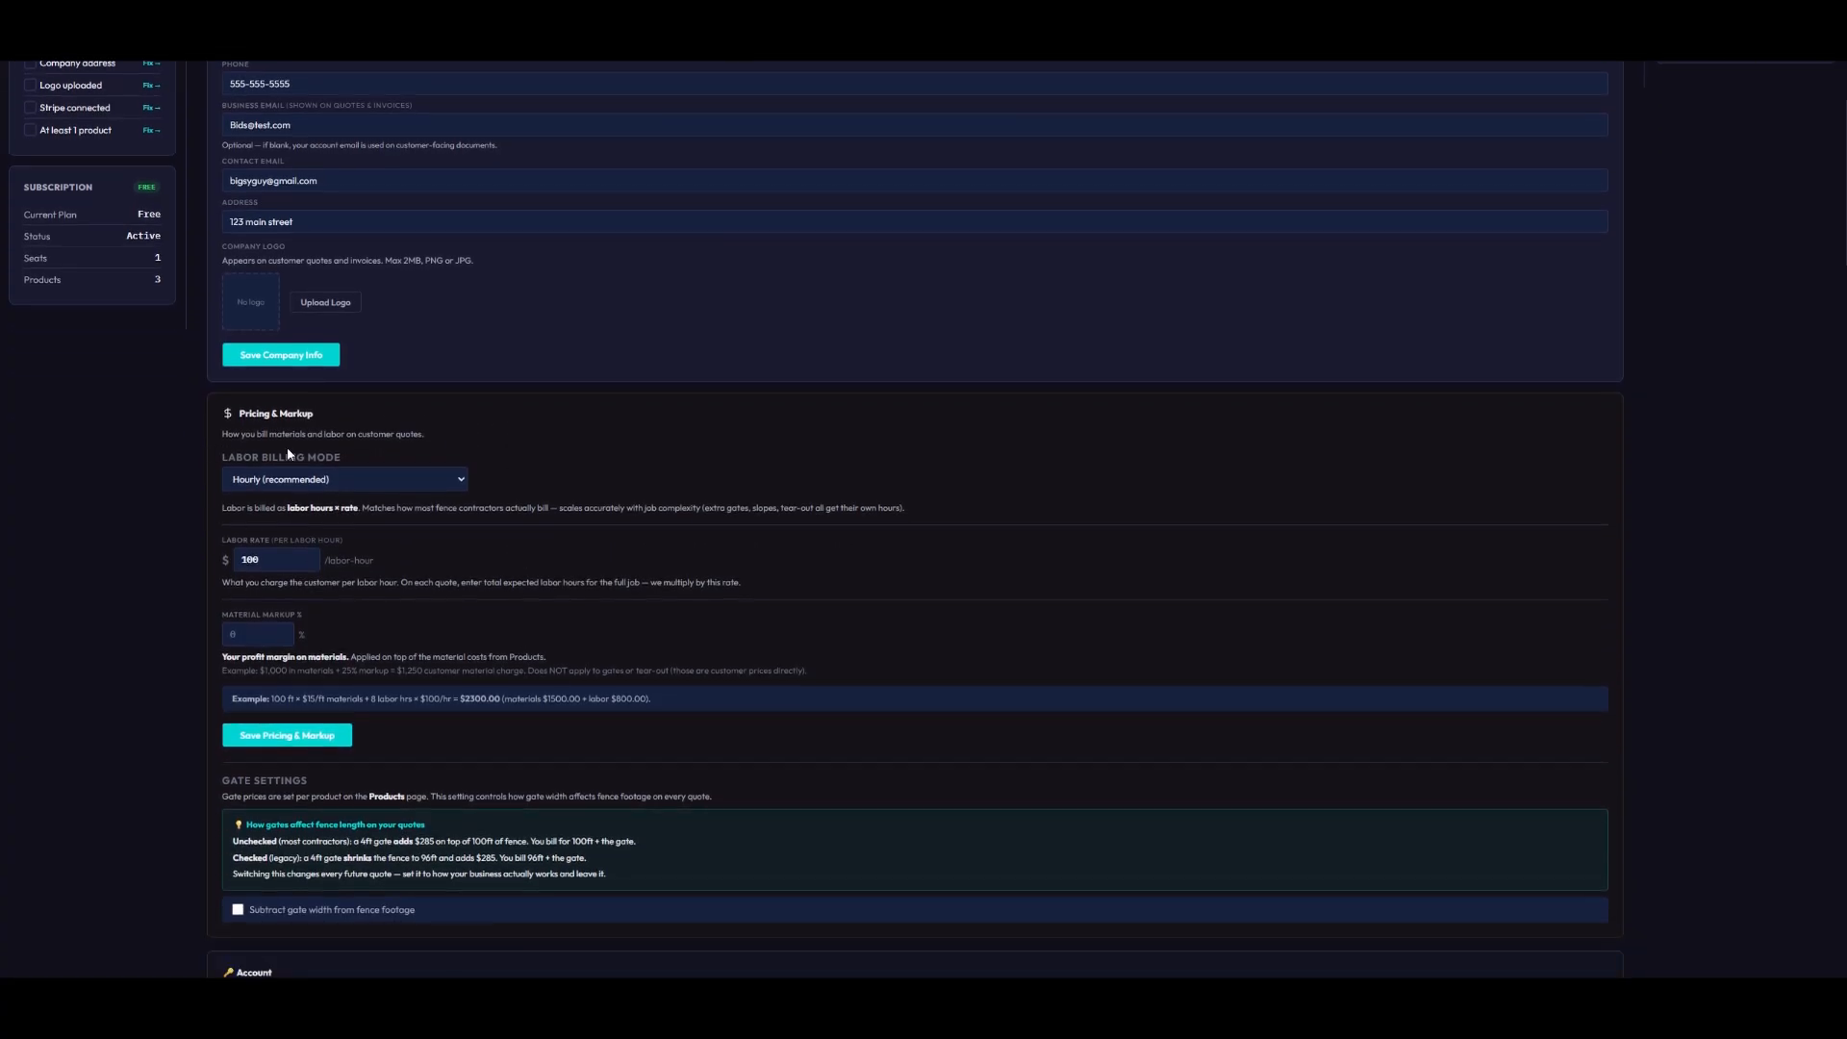
pyautogui.click(325, 486)
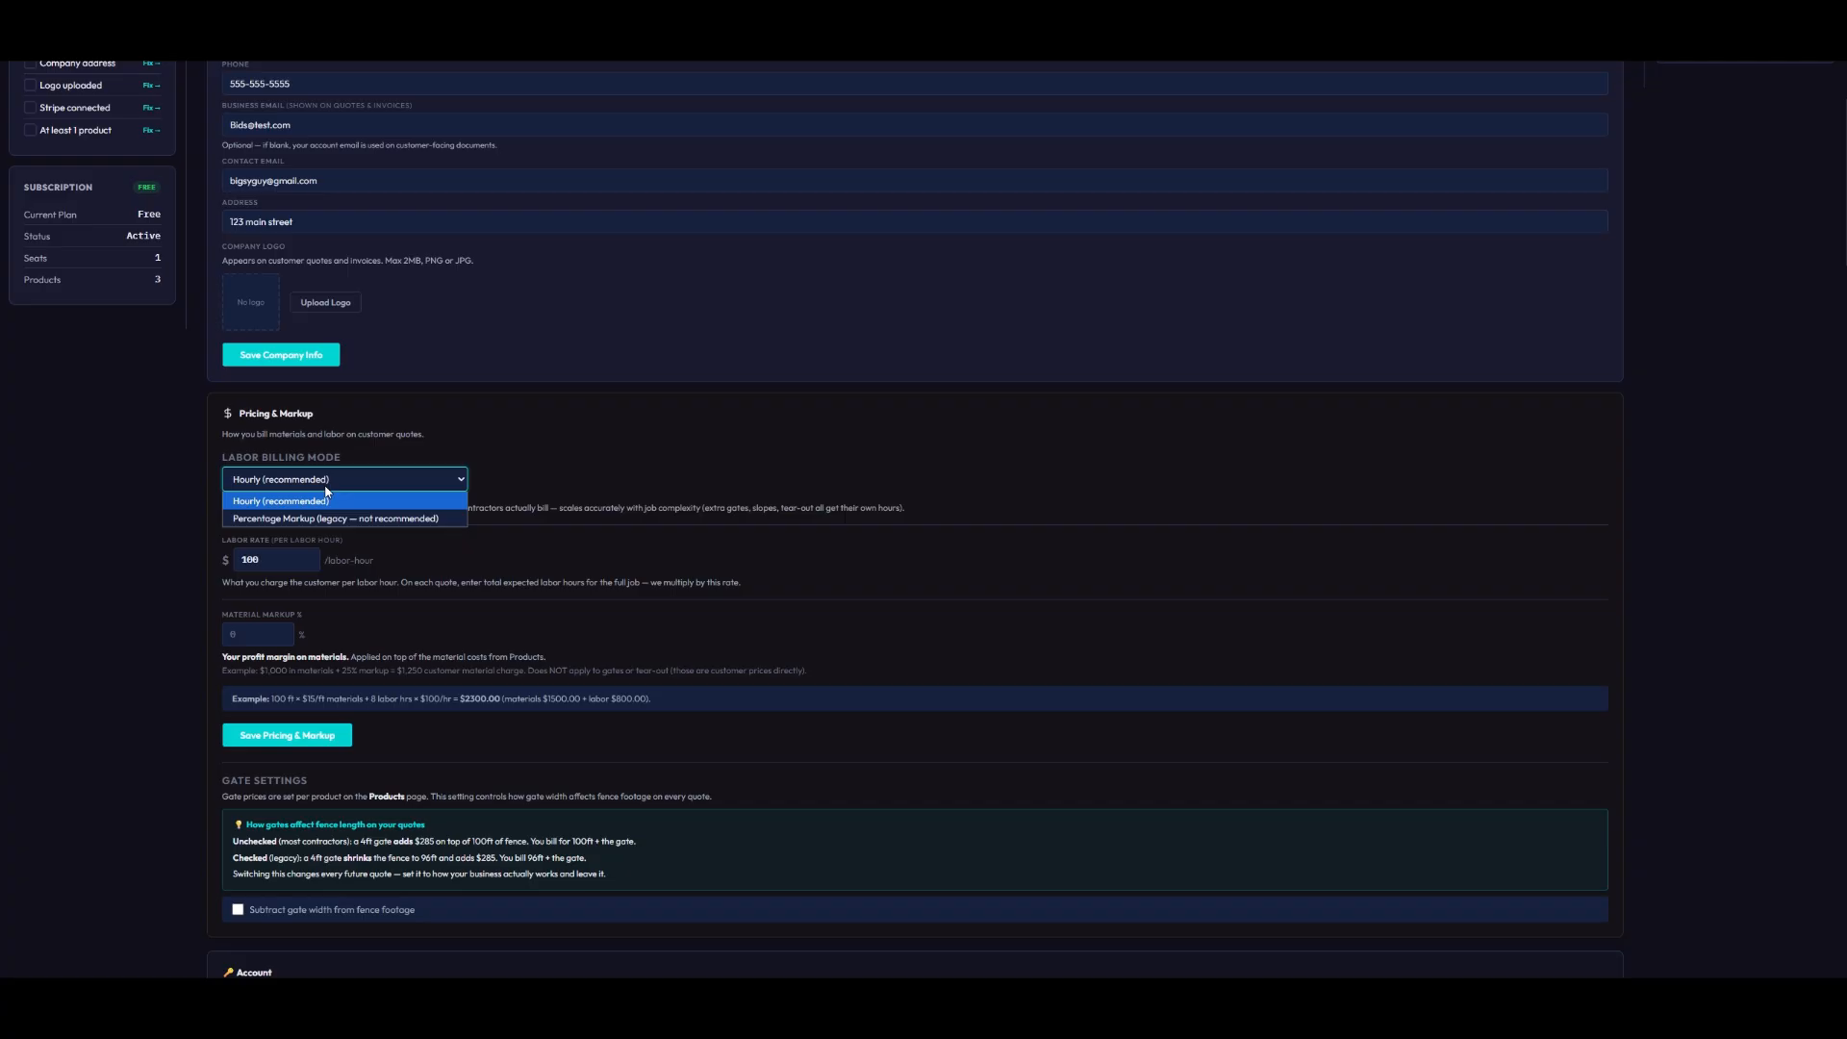
pyautogui.click(327, 505)
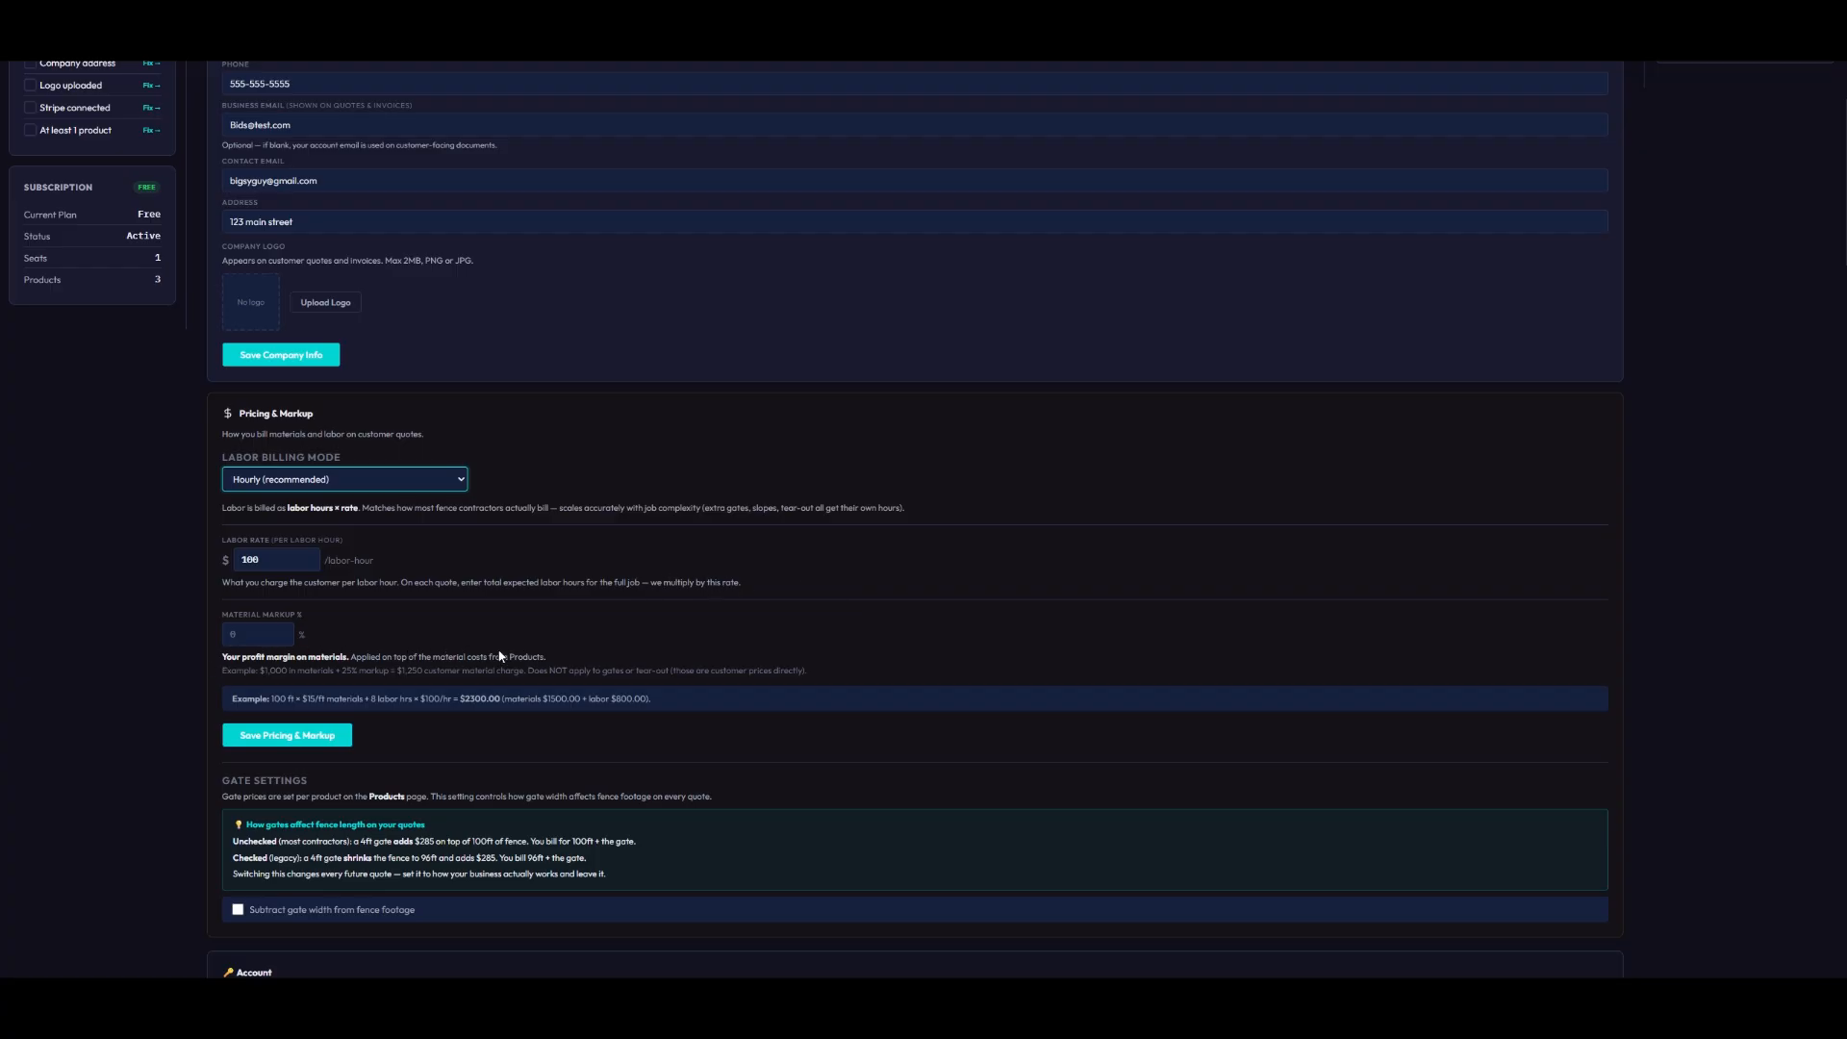
pyautogui.scroll(-4, 779, 668)
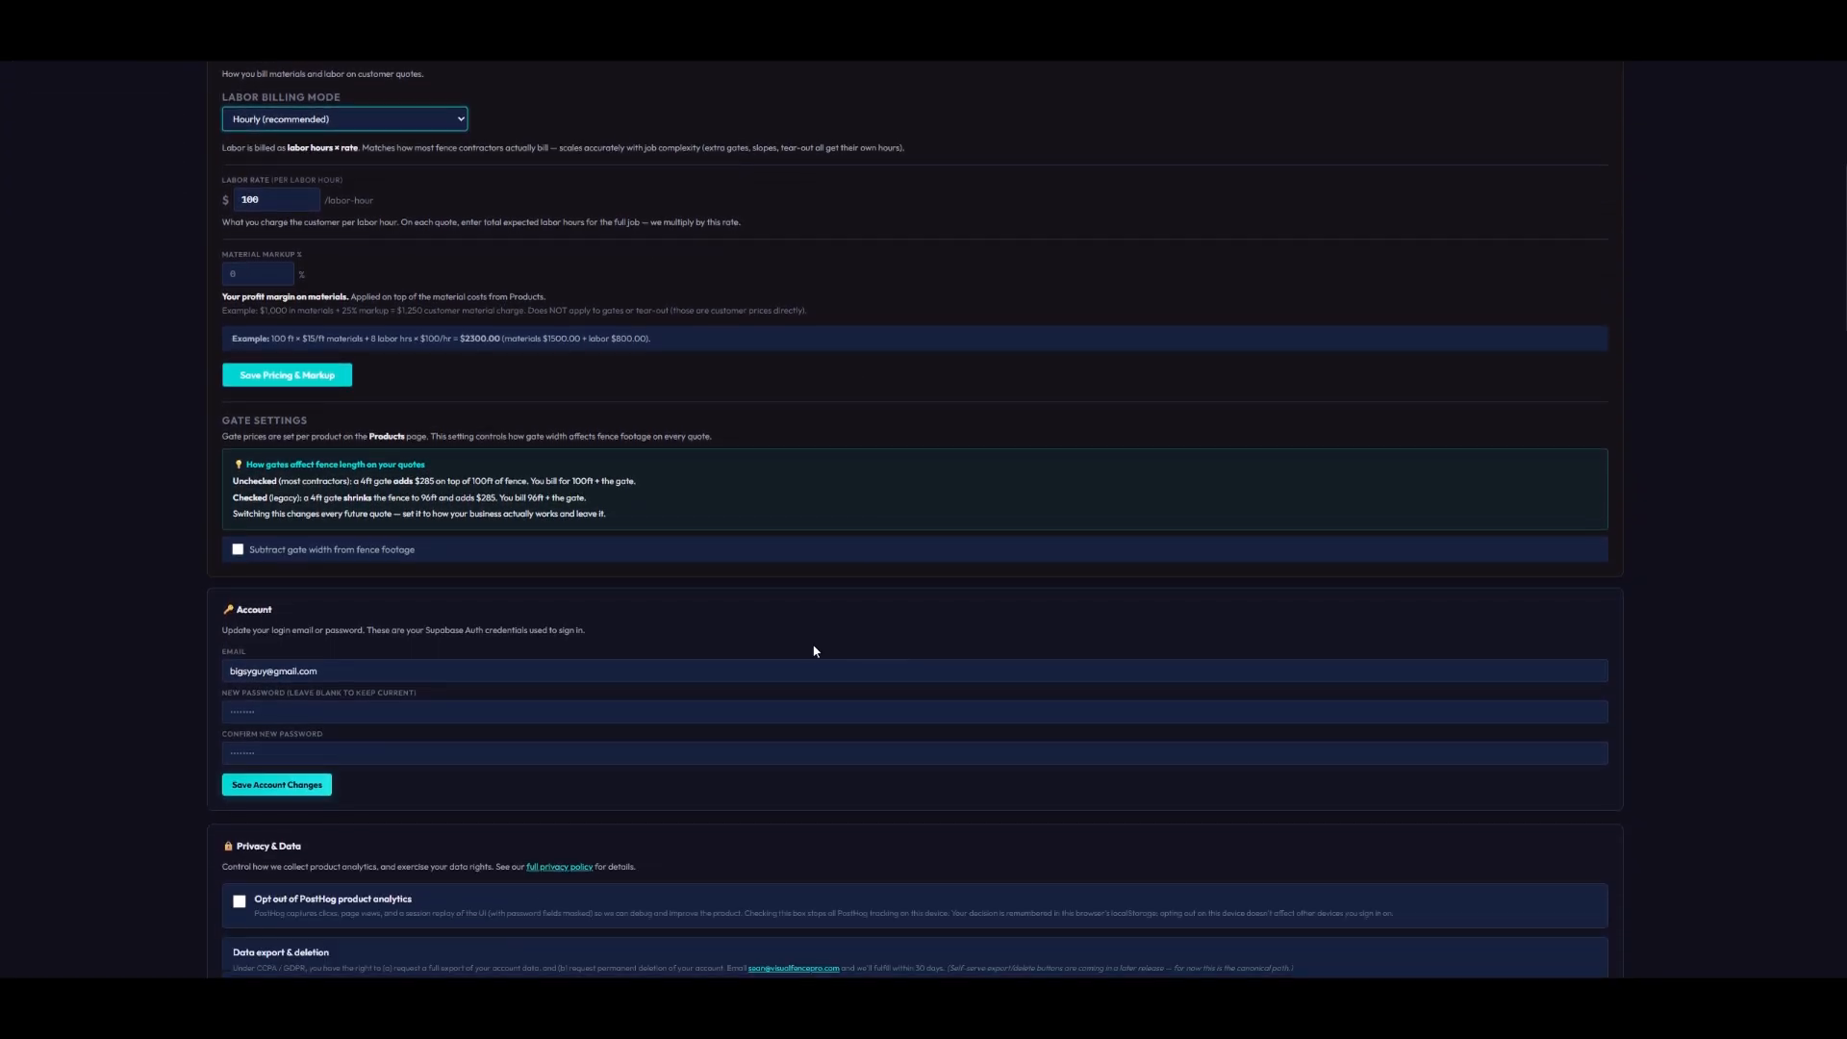
pyautogui.scroll(-5, 808, 647)
pyautogui.scroll(-2, 781, 635)
pyautogui.scroll(-2, 781, 629)
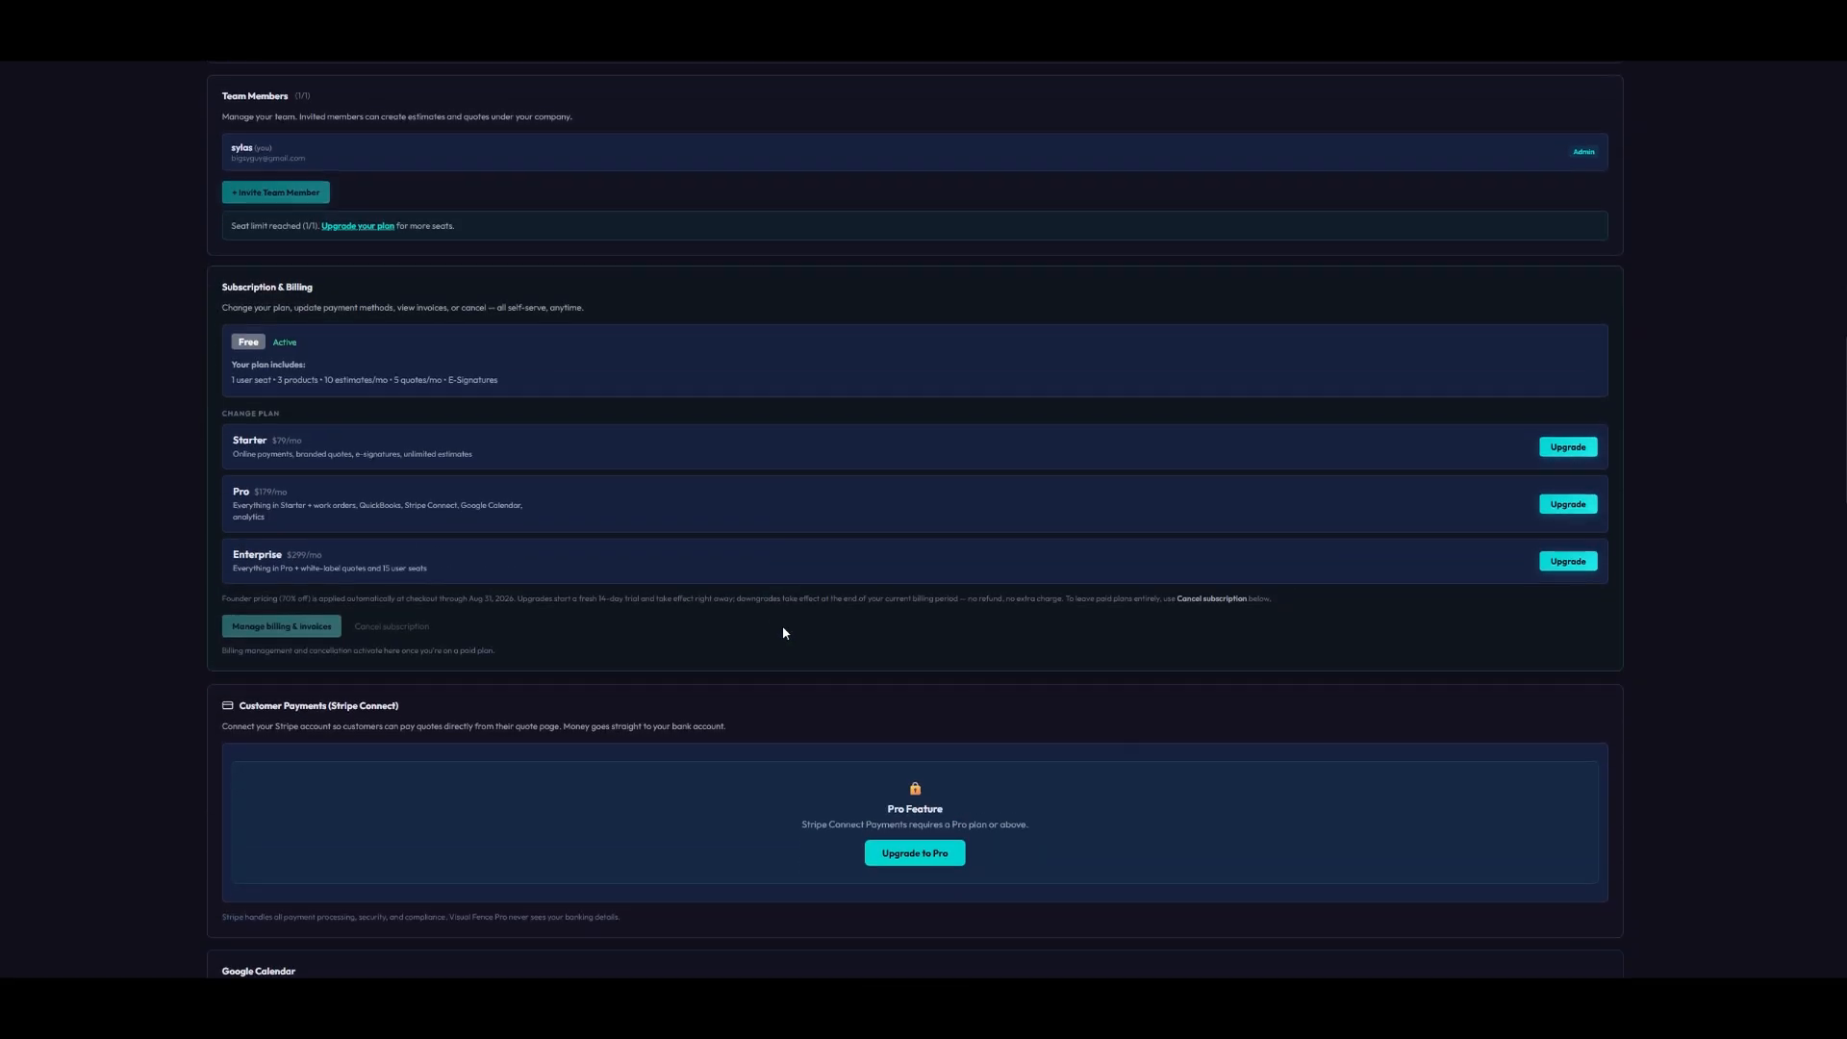
pyautogui.scroll(-4, 791, 627)
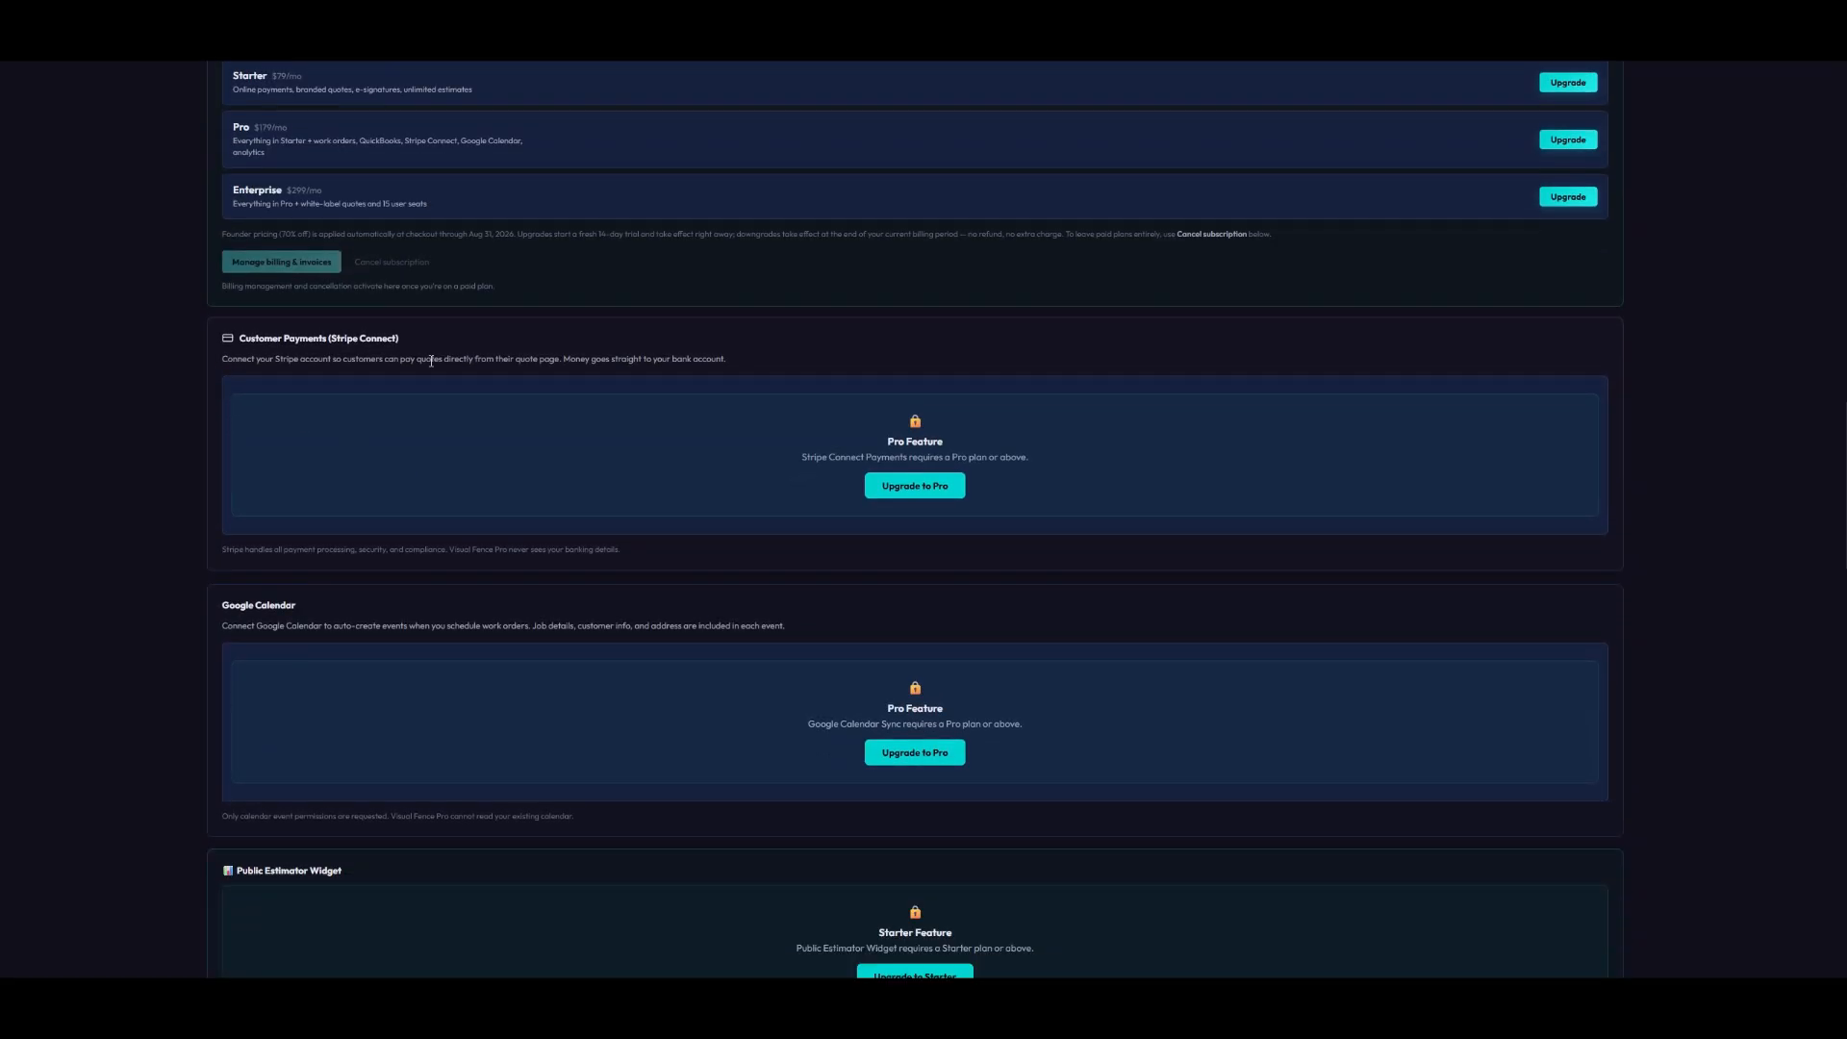
pyautogui.scroll(-2, 426, 361)
pyautogui.scroll(-4, 358, 464)
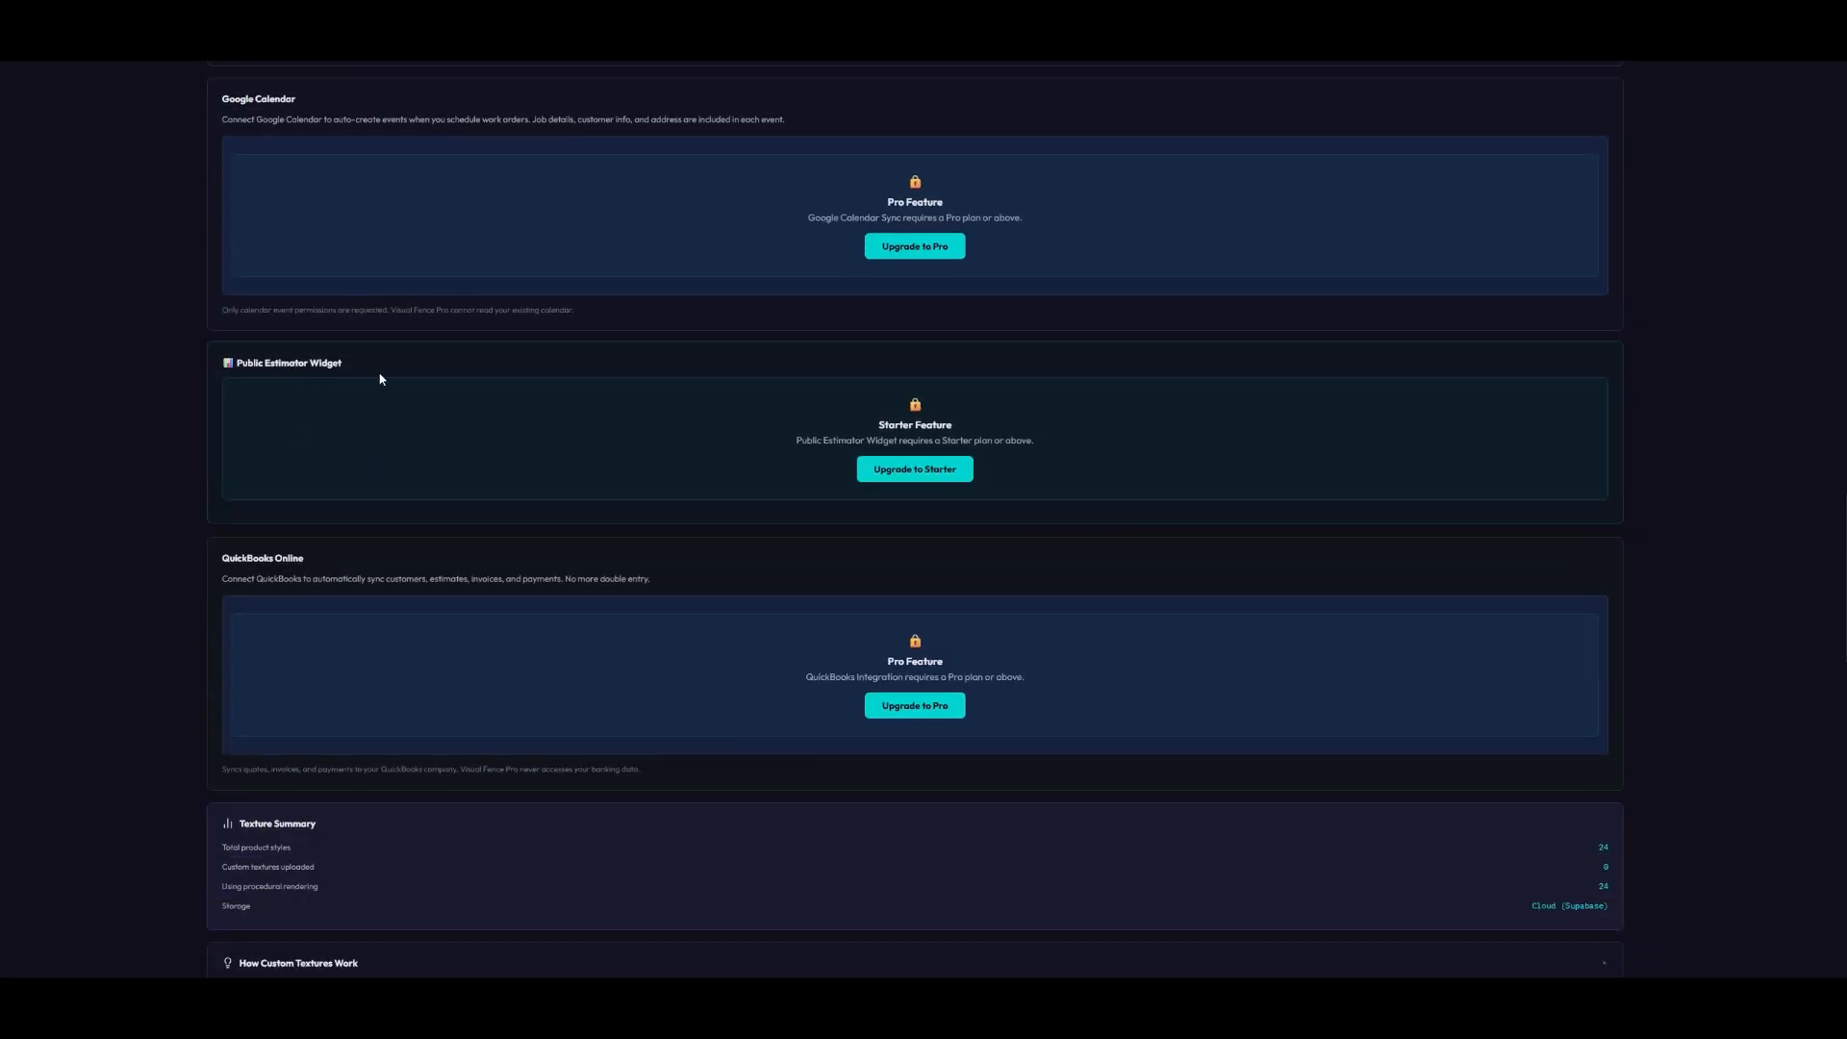
pyautogui.scroll(-3, 380, 378)
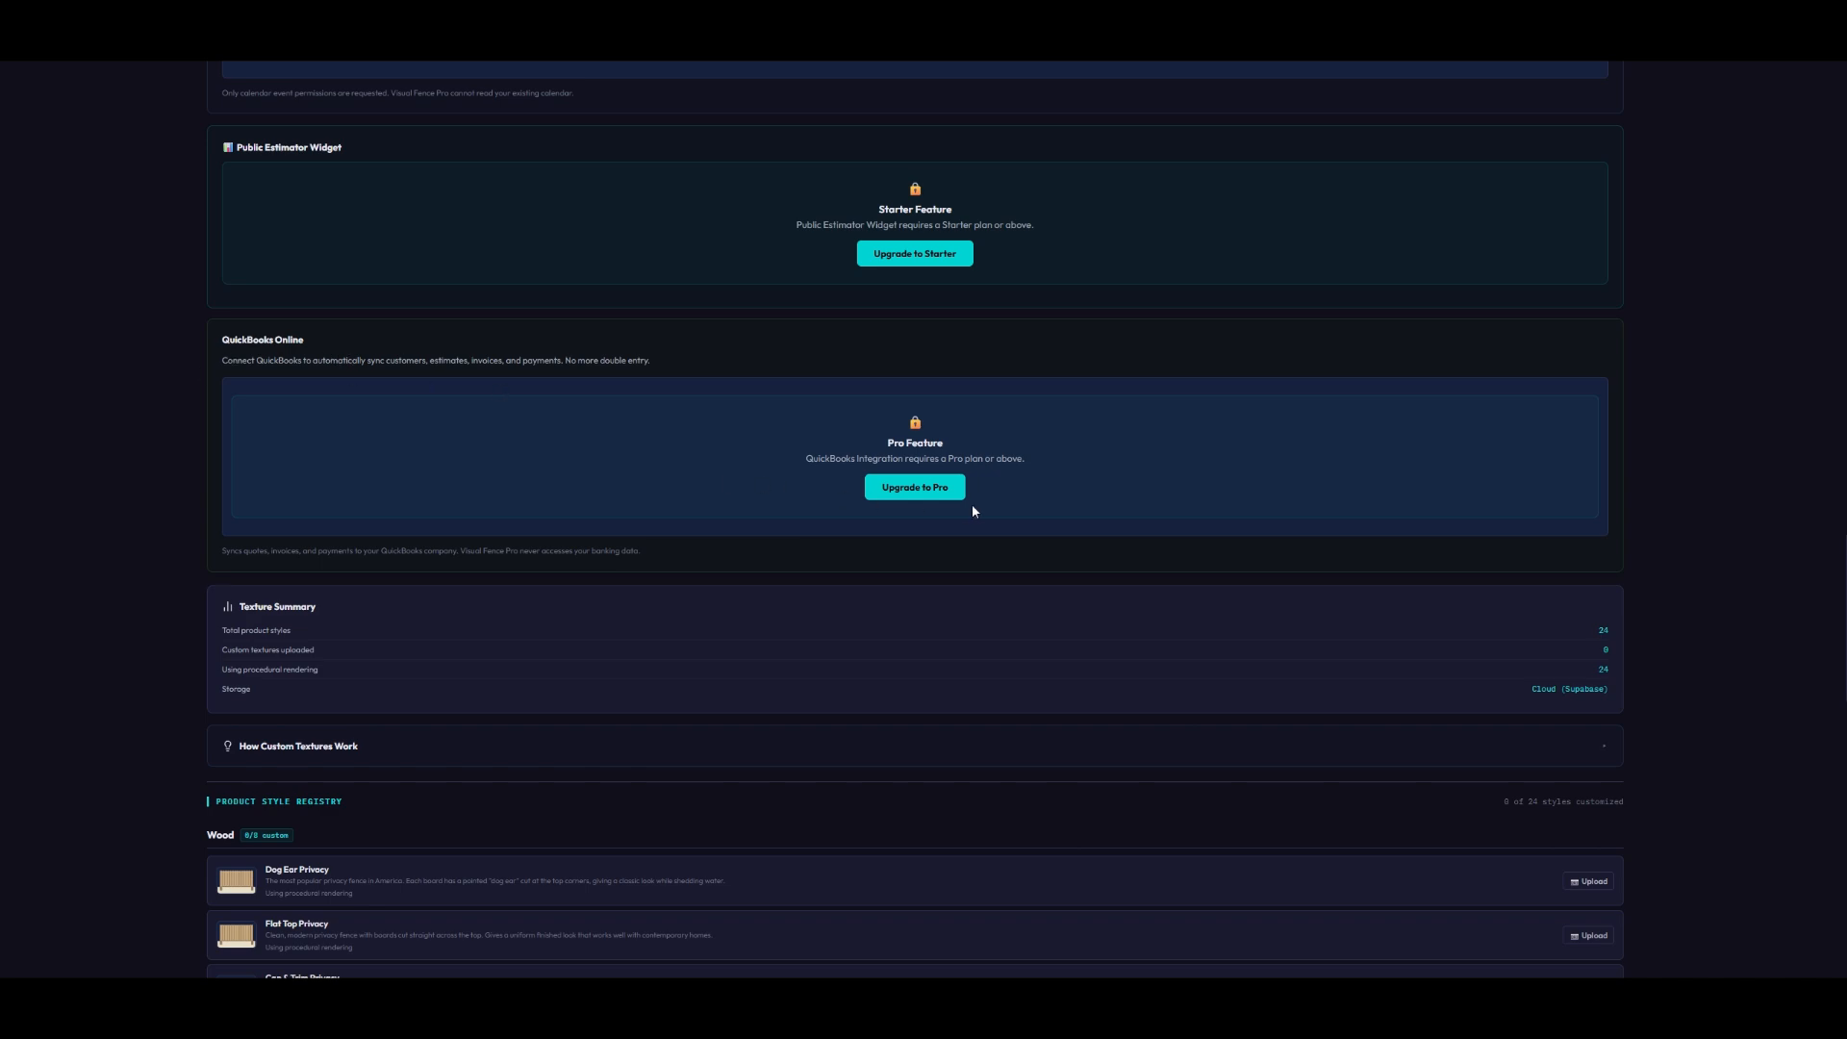
pyautogui.scroll(-5, 1117, 550)
pyautogui.scroll(20, 1117, 550)
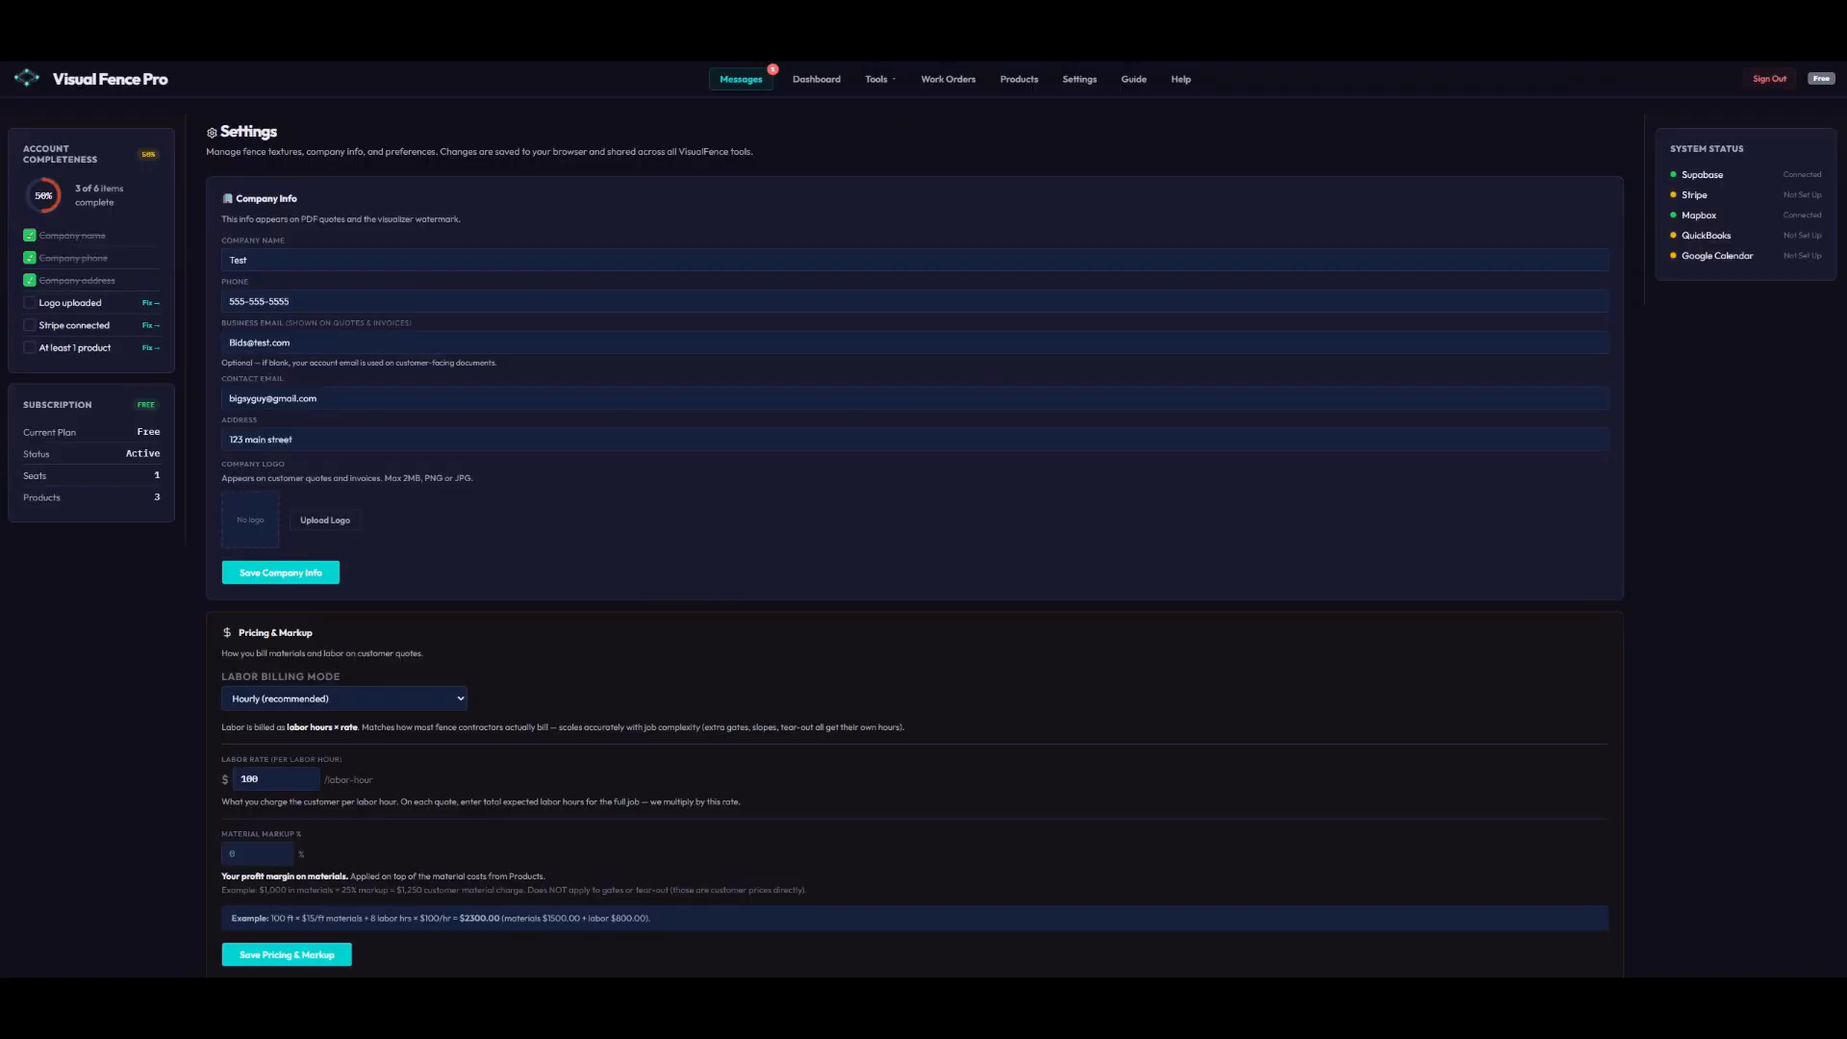
# - Open the Fence Products catalog and dismiss its introductory tour
pyautogui.click(1020, 80)
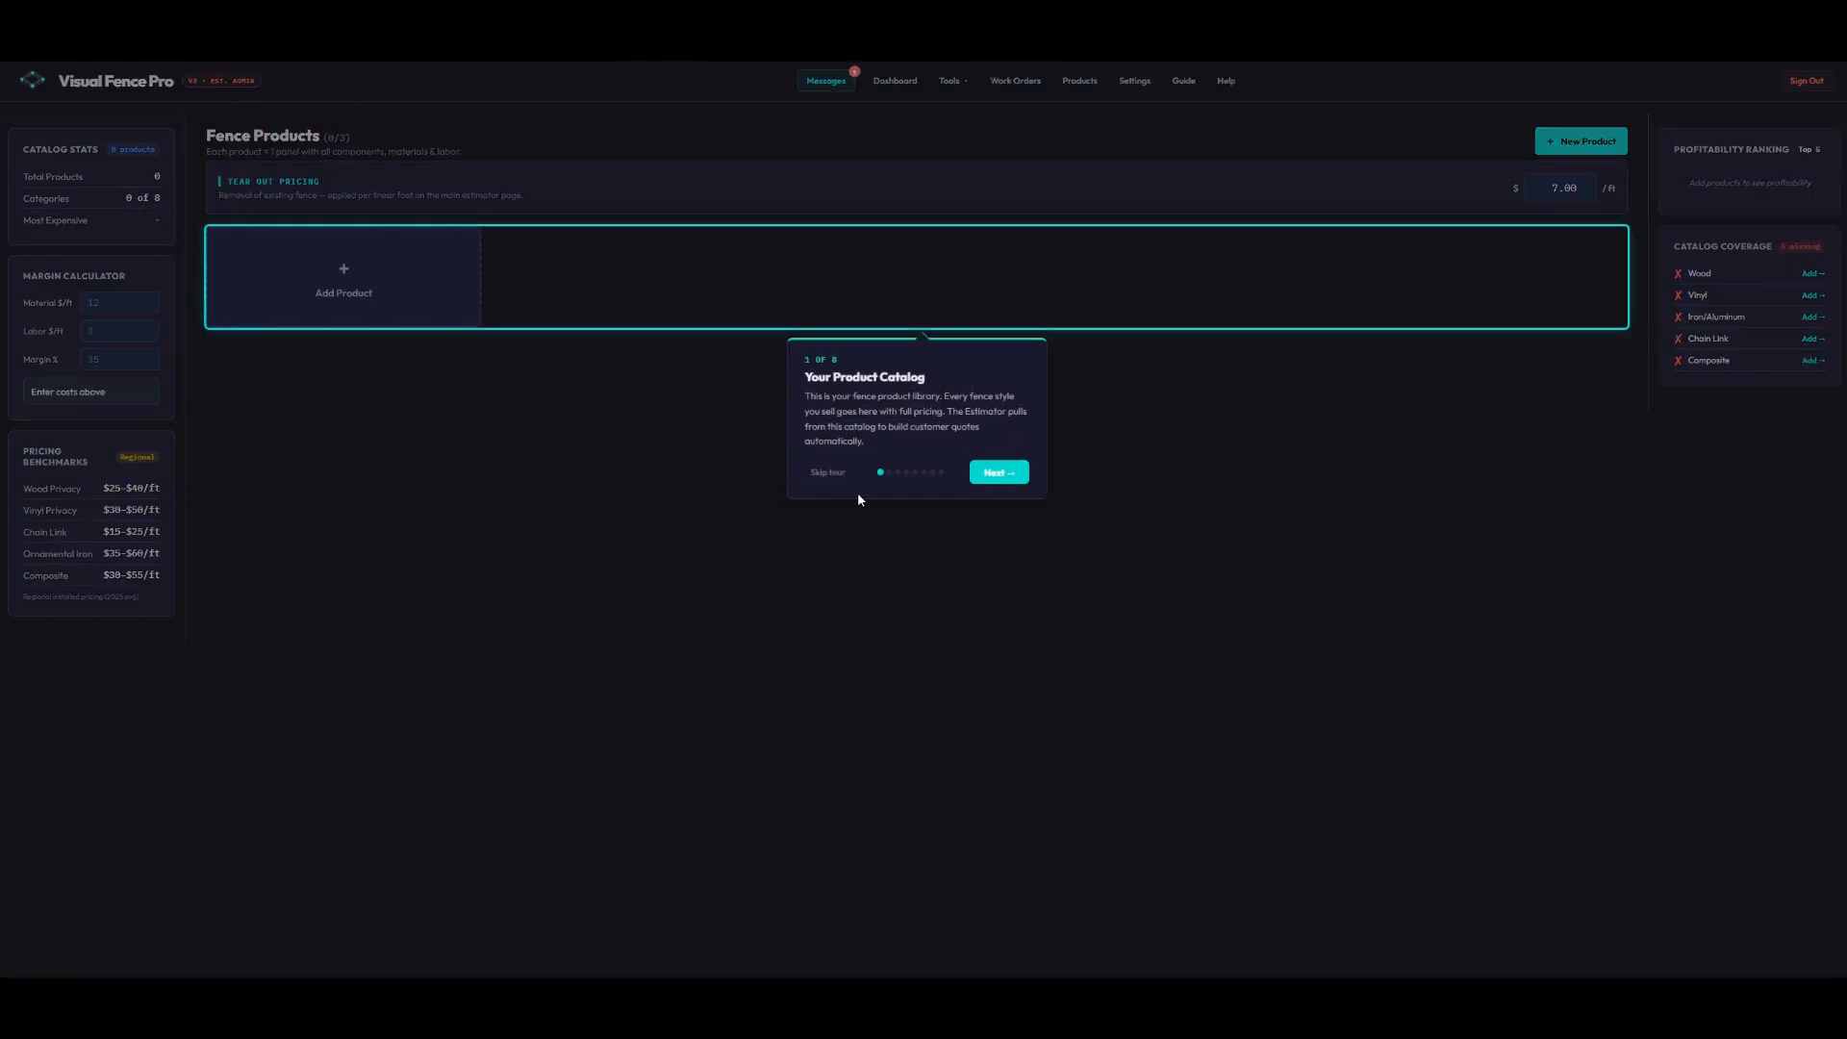
pyautogui.click(1001, 472)
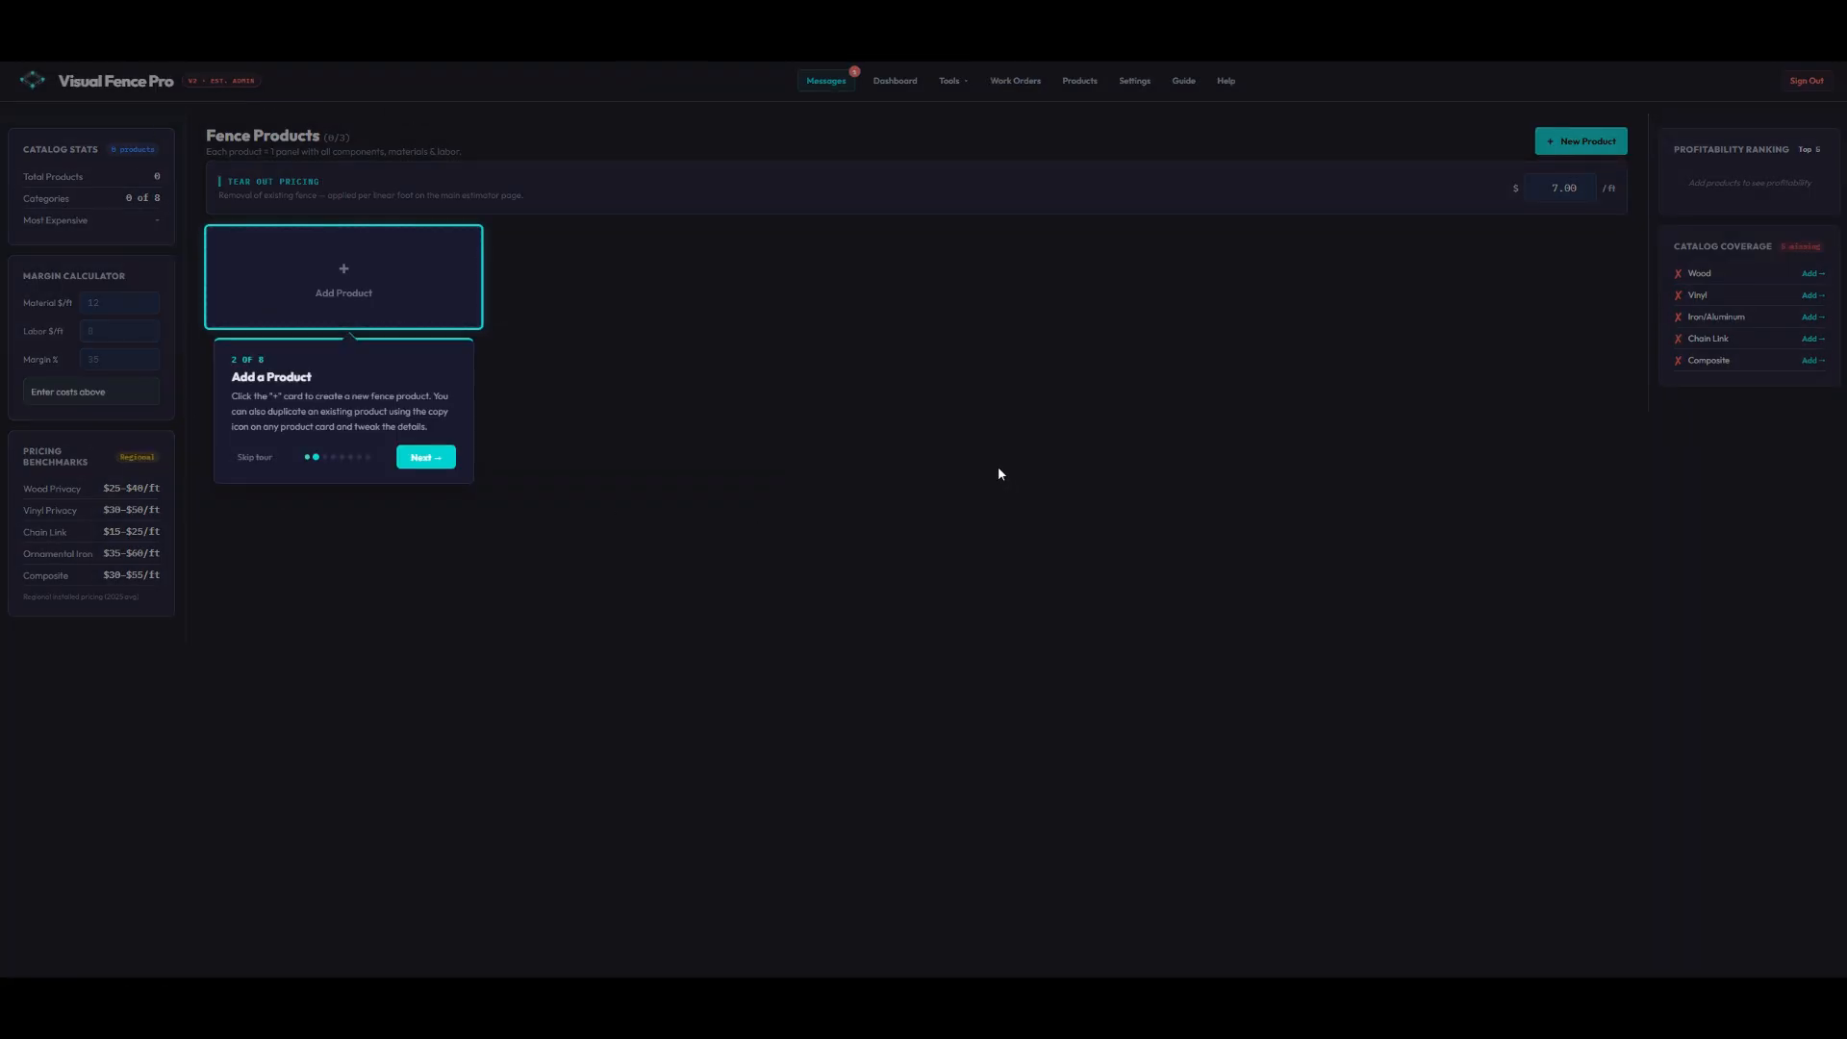
pyautogui.click(428, 465)
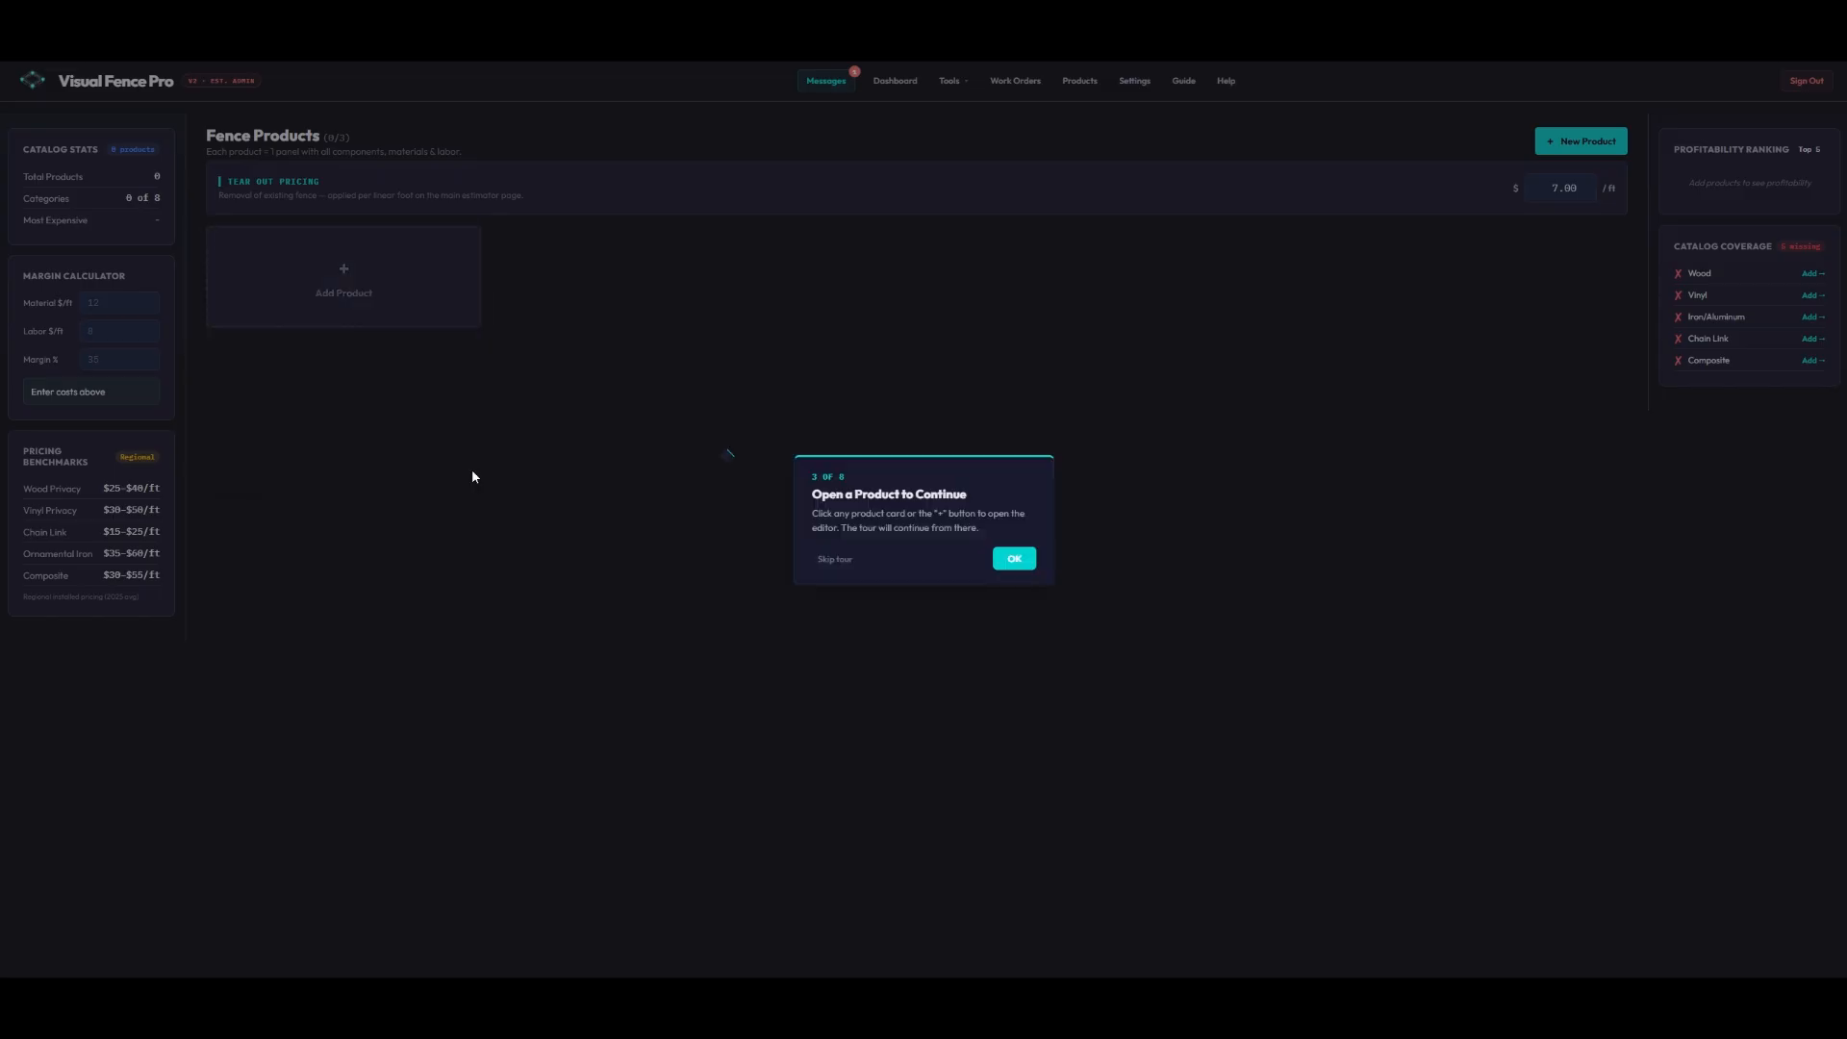
pyautogui.click(1010, 573)
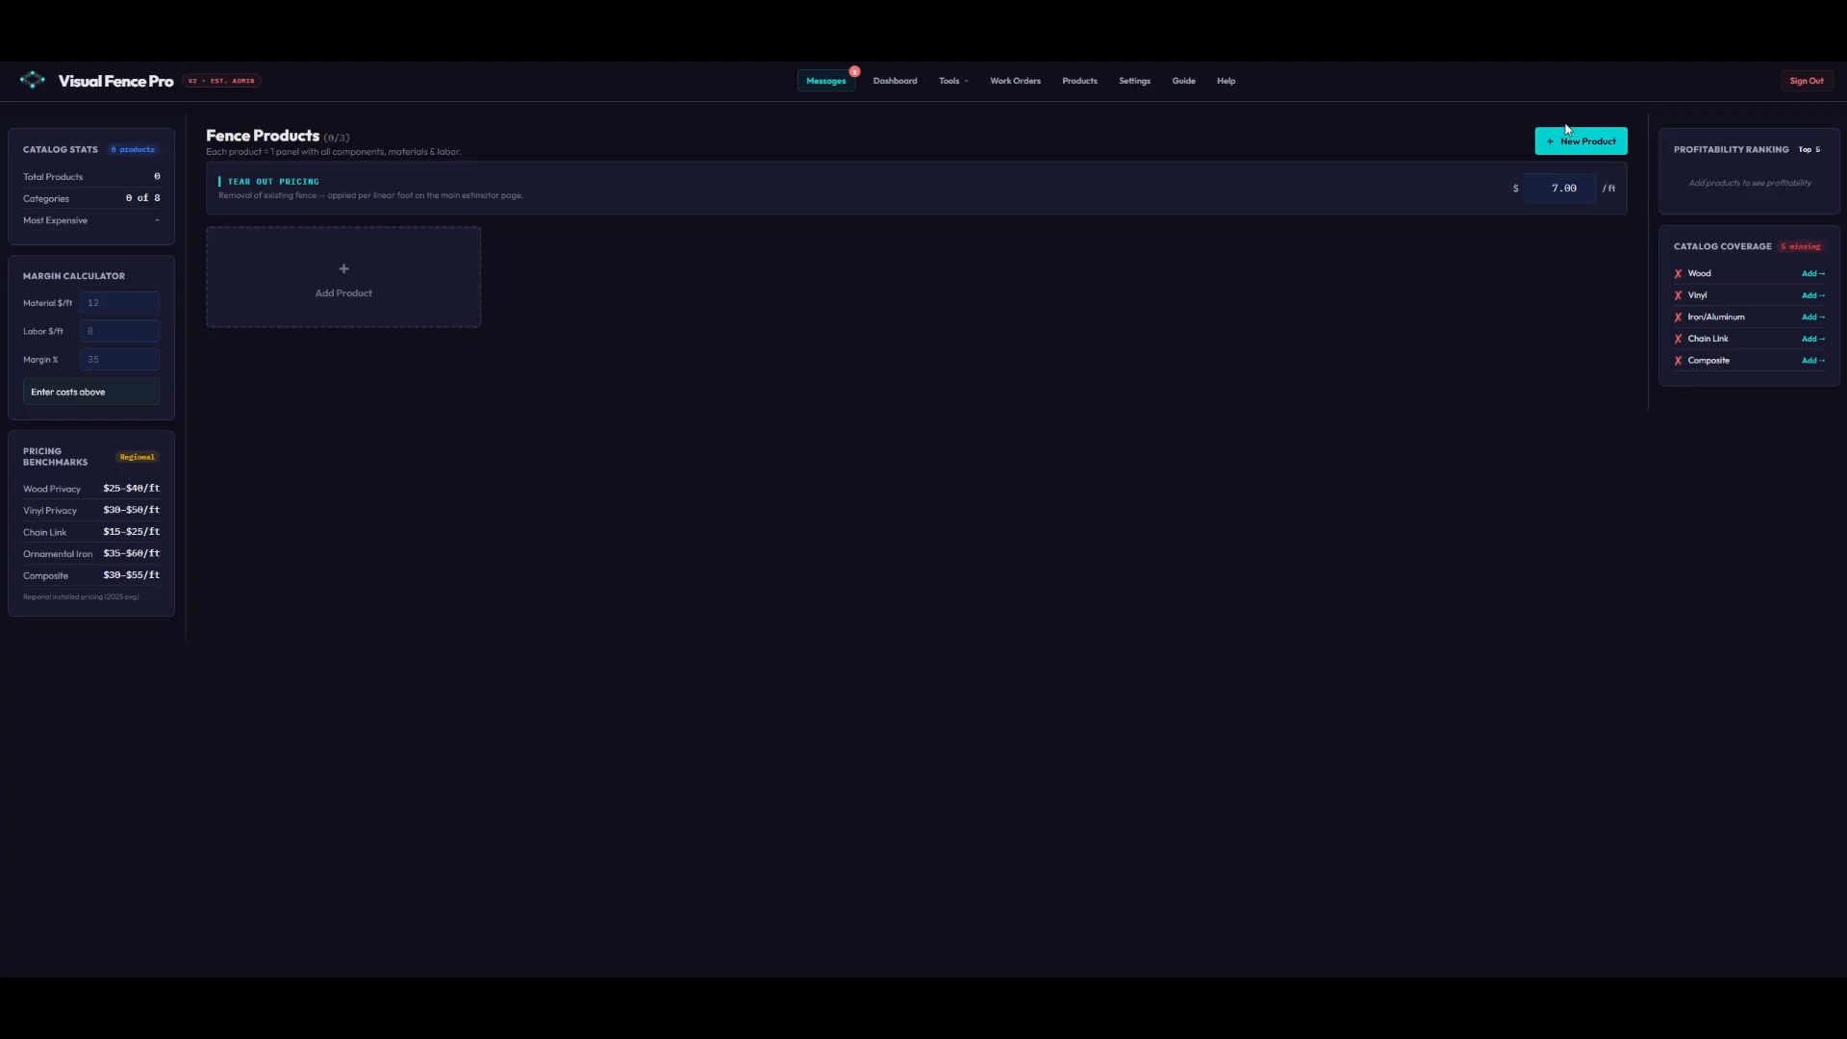
# - Lower the tear-out price from 7.00 to 5 per foot
pyautogui.click(1581, 193)
pyautogui.click(1581, 194)
pyautogui.click(1581, 193)
pyautogui.click(1581, 194)
pyautogui.click(1458, 190)
pyautogui.click(1581, 142)
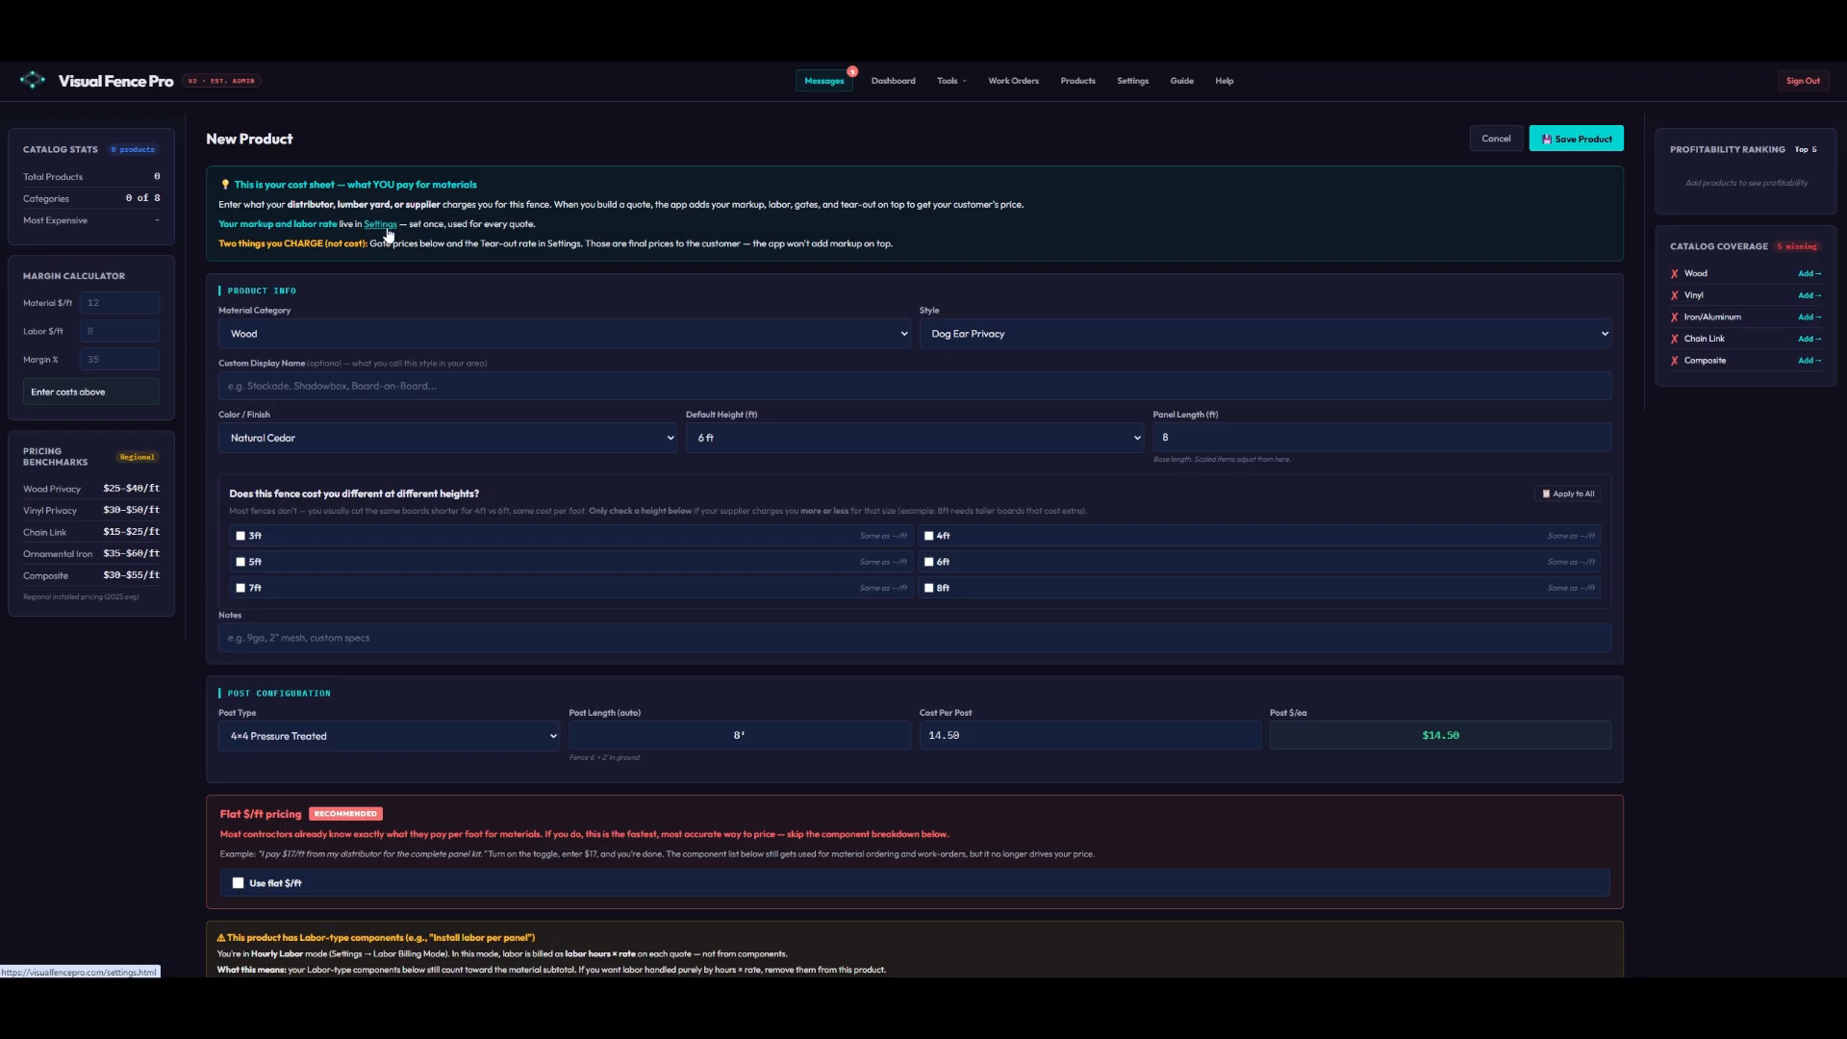
# - Keep Wood as the material and switch the style to Flat Top Privacy, loading its 7 panel components
pyautogui.click(405, 339)
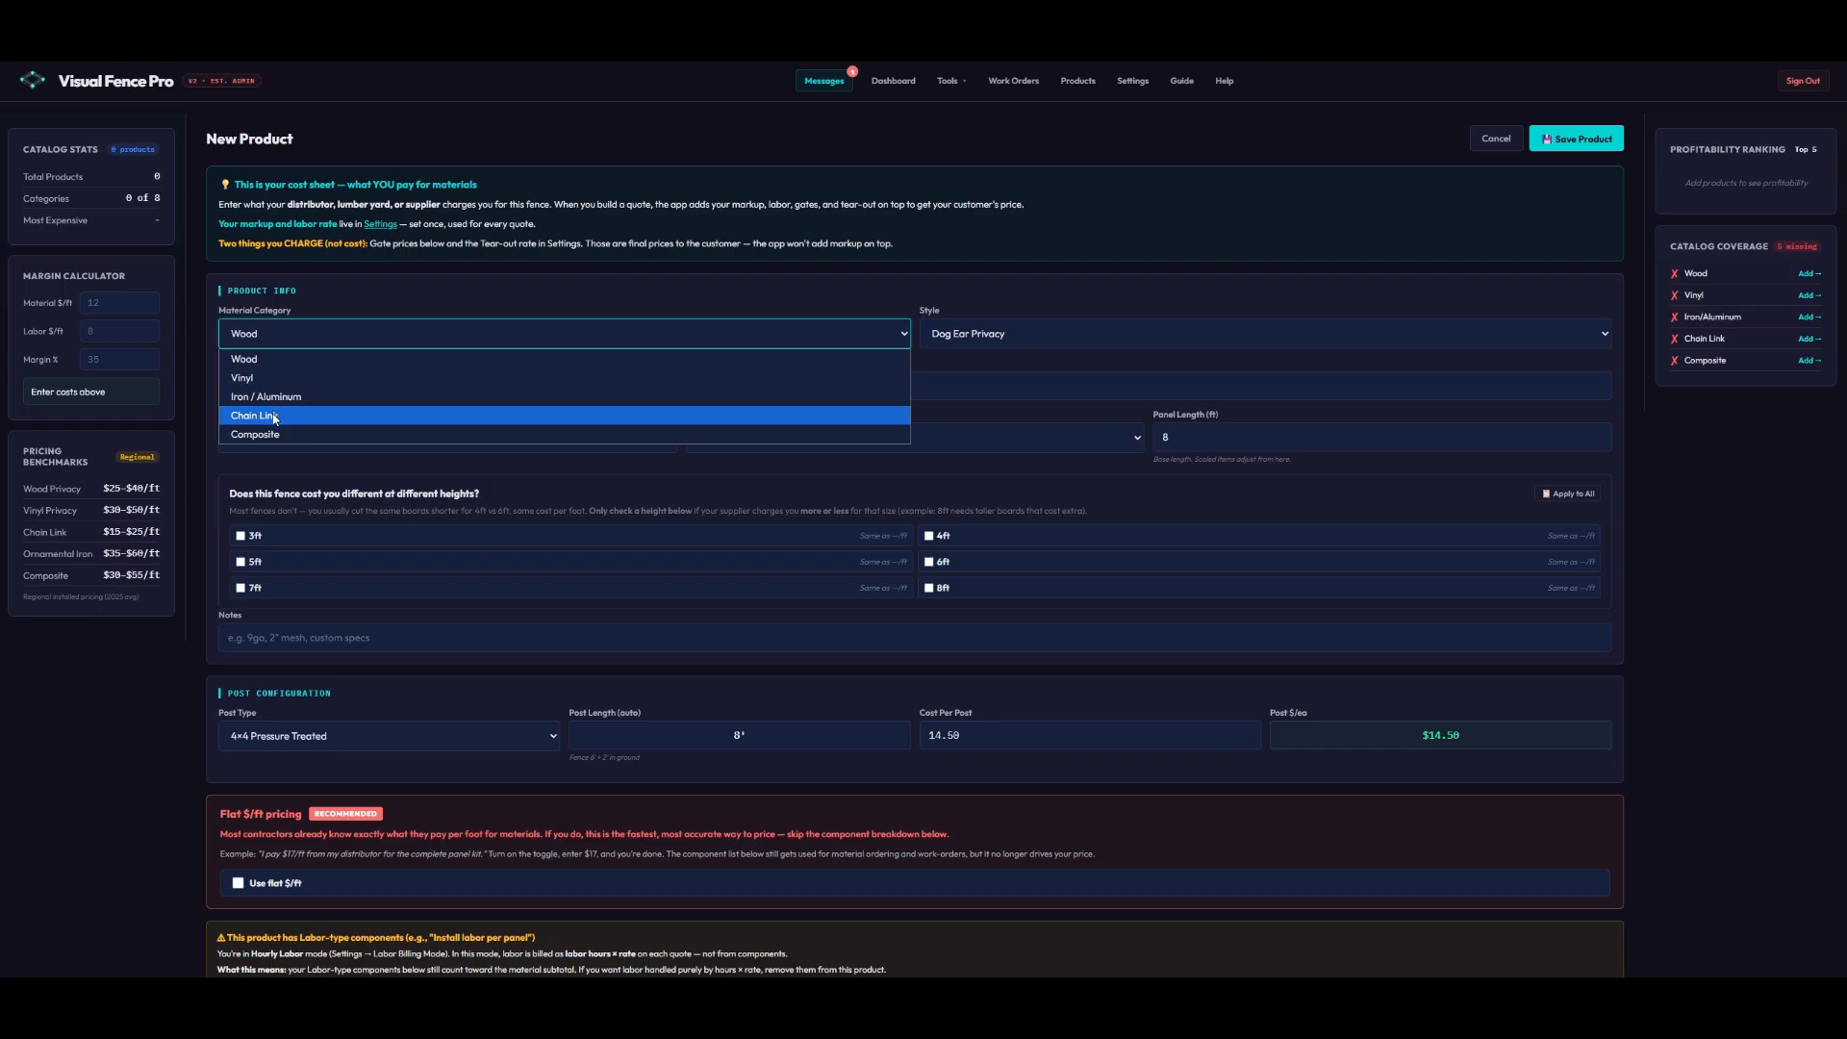
pyautogui.click(269, 360)
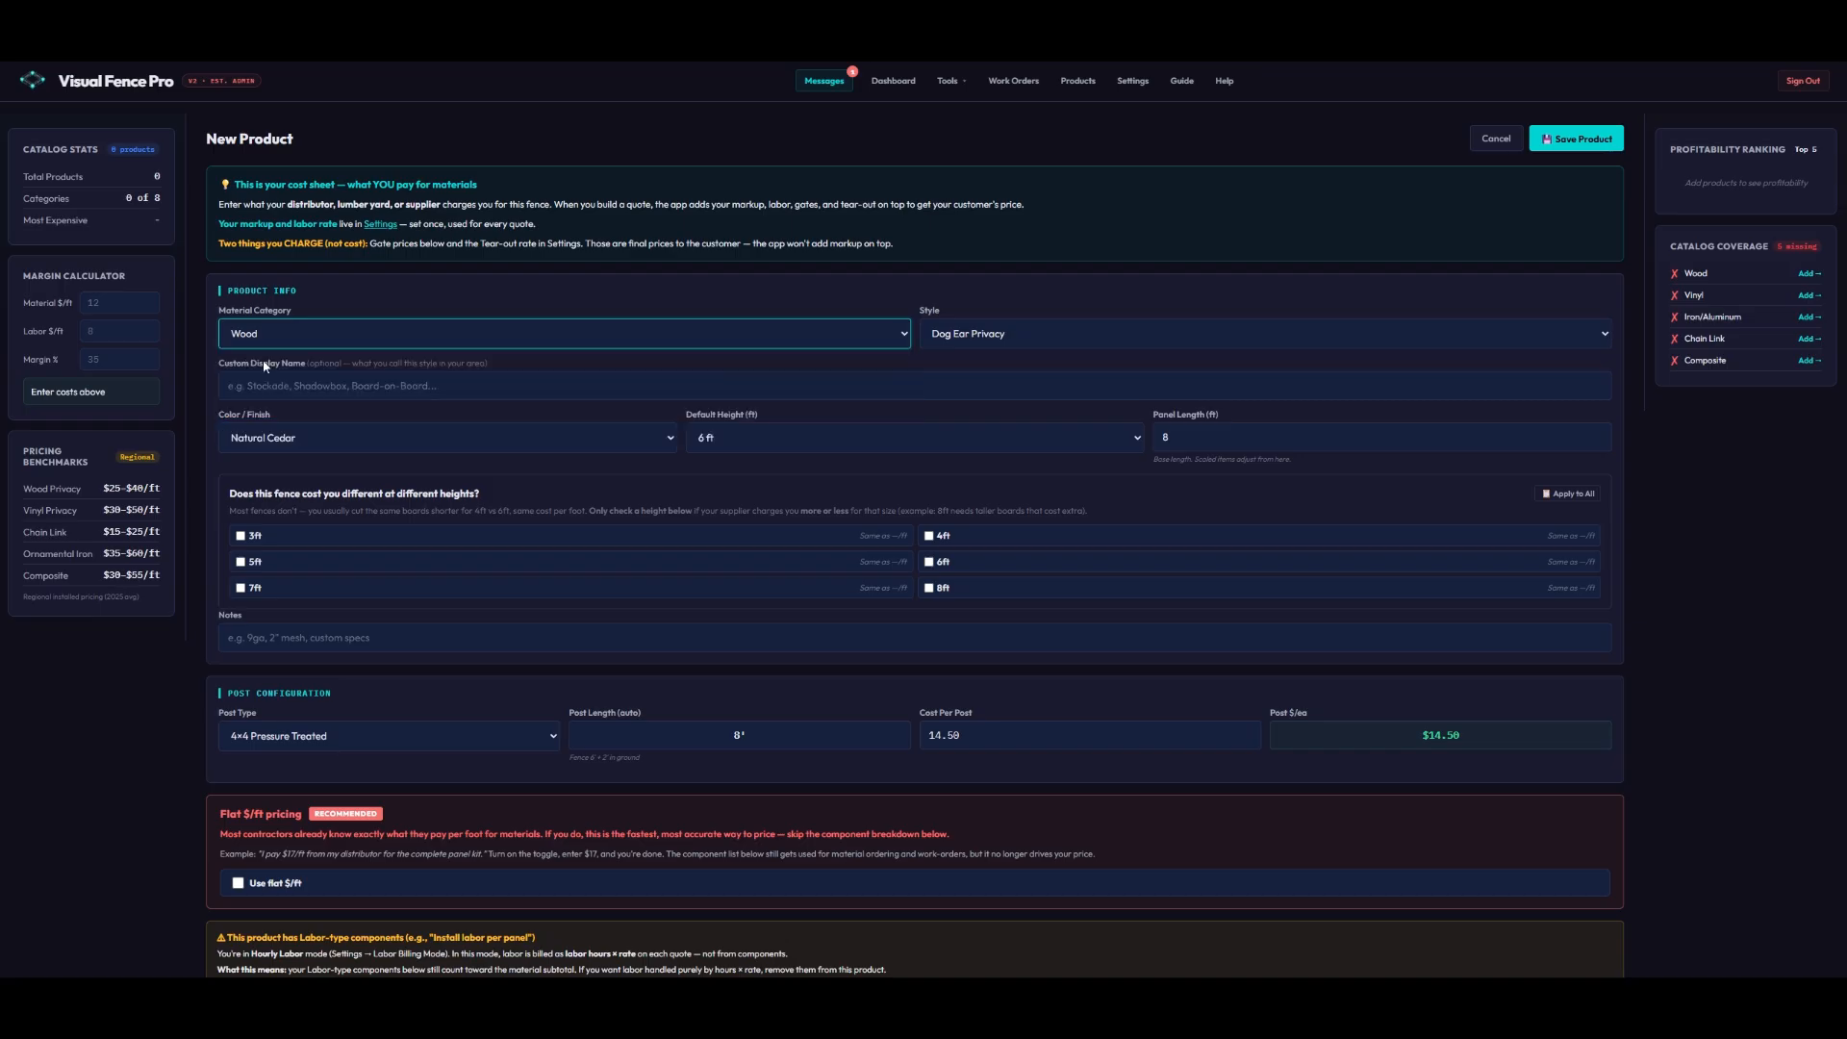
pyautogui.click(1001, 333)
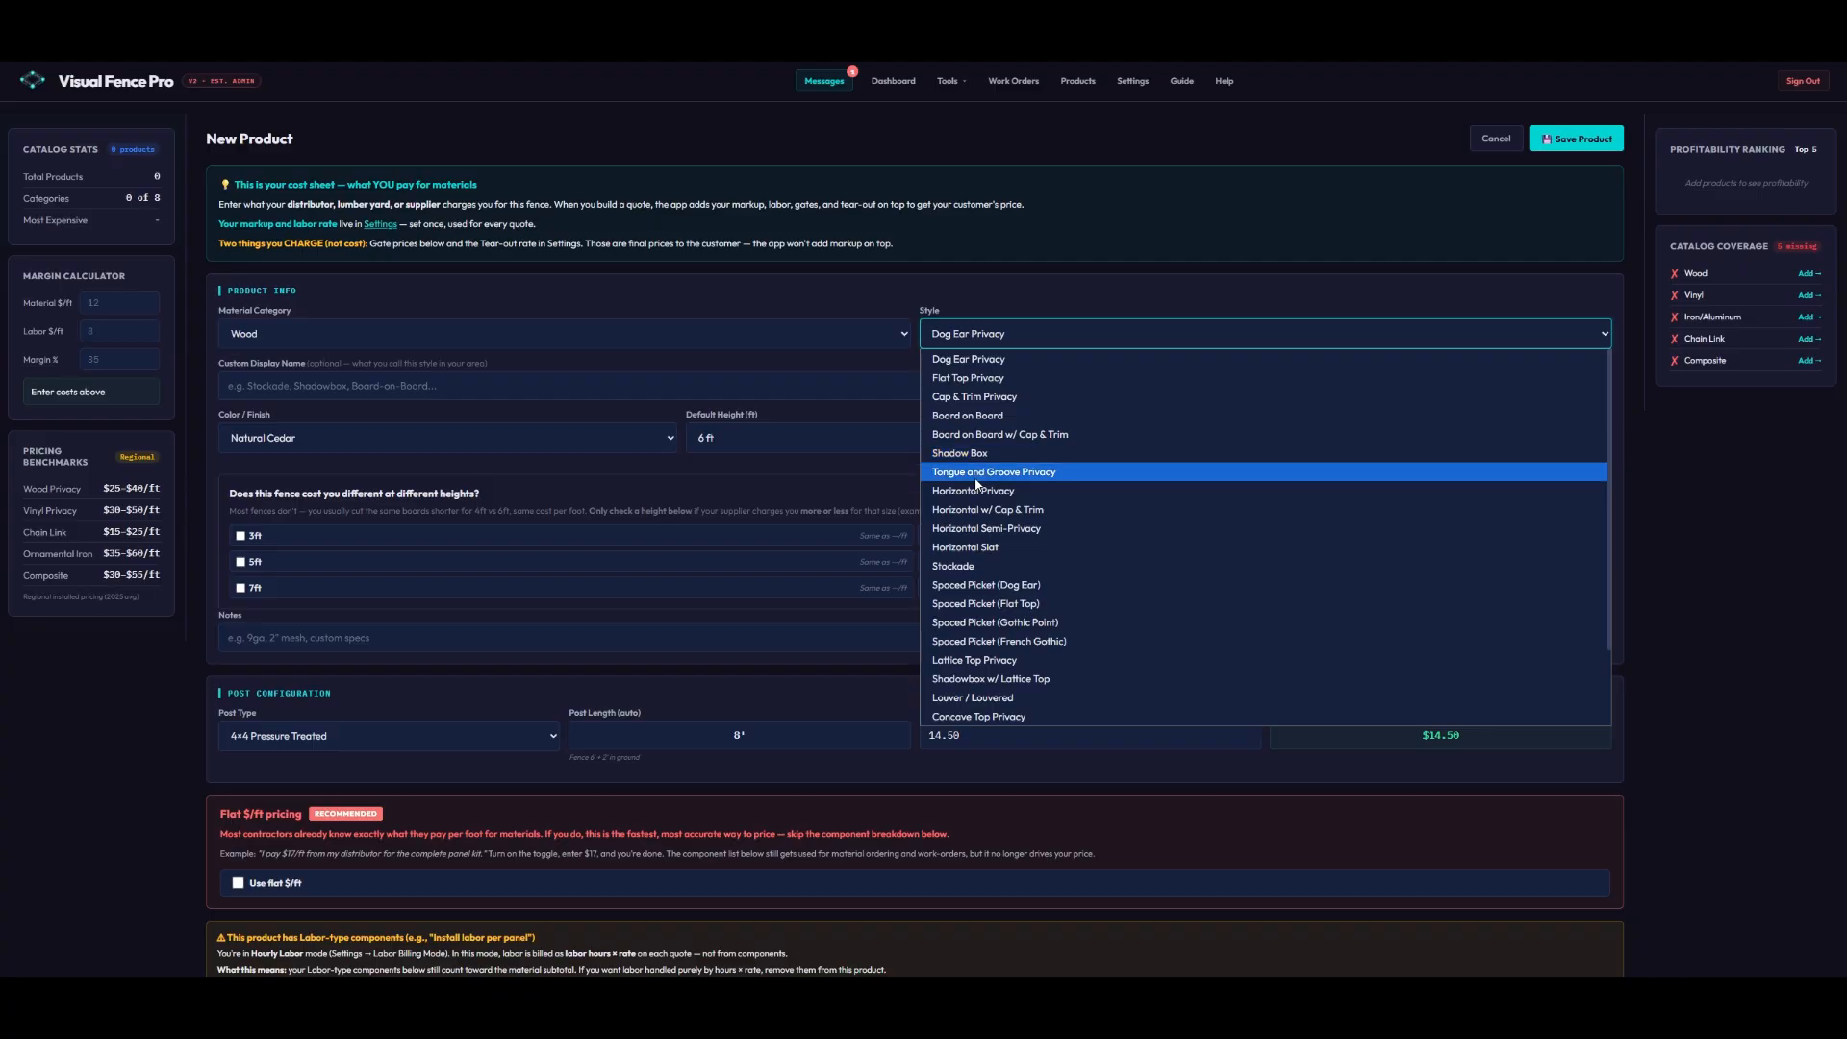
pyautogui.click(969, 378)
pyautogui.click(1007, 553)
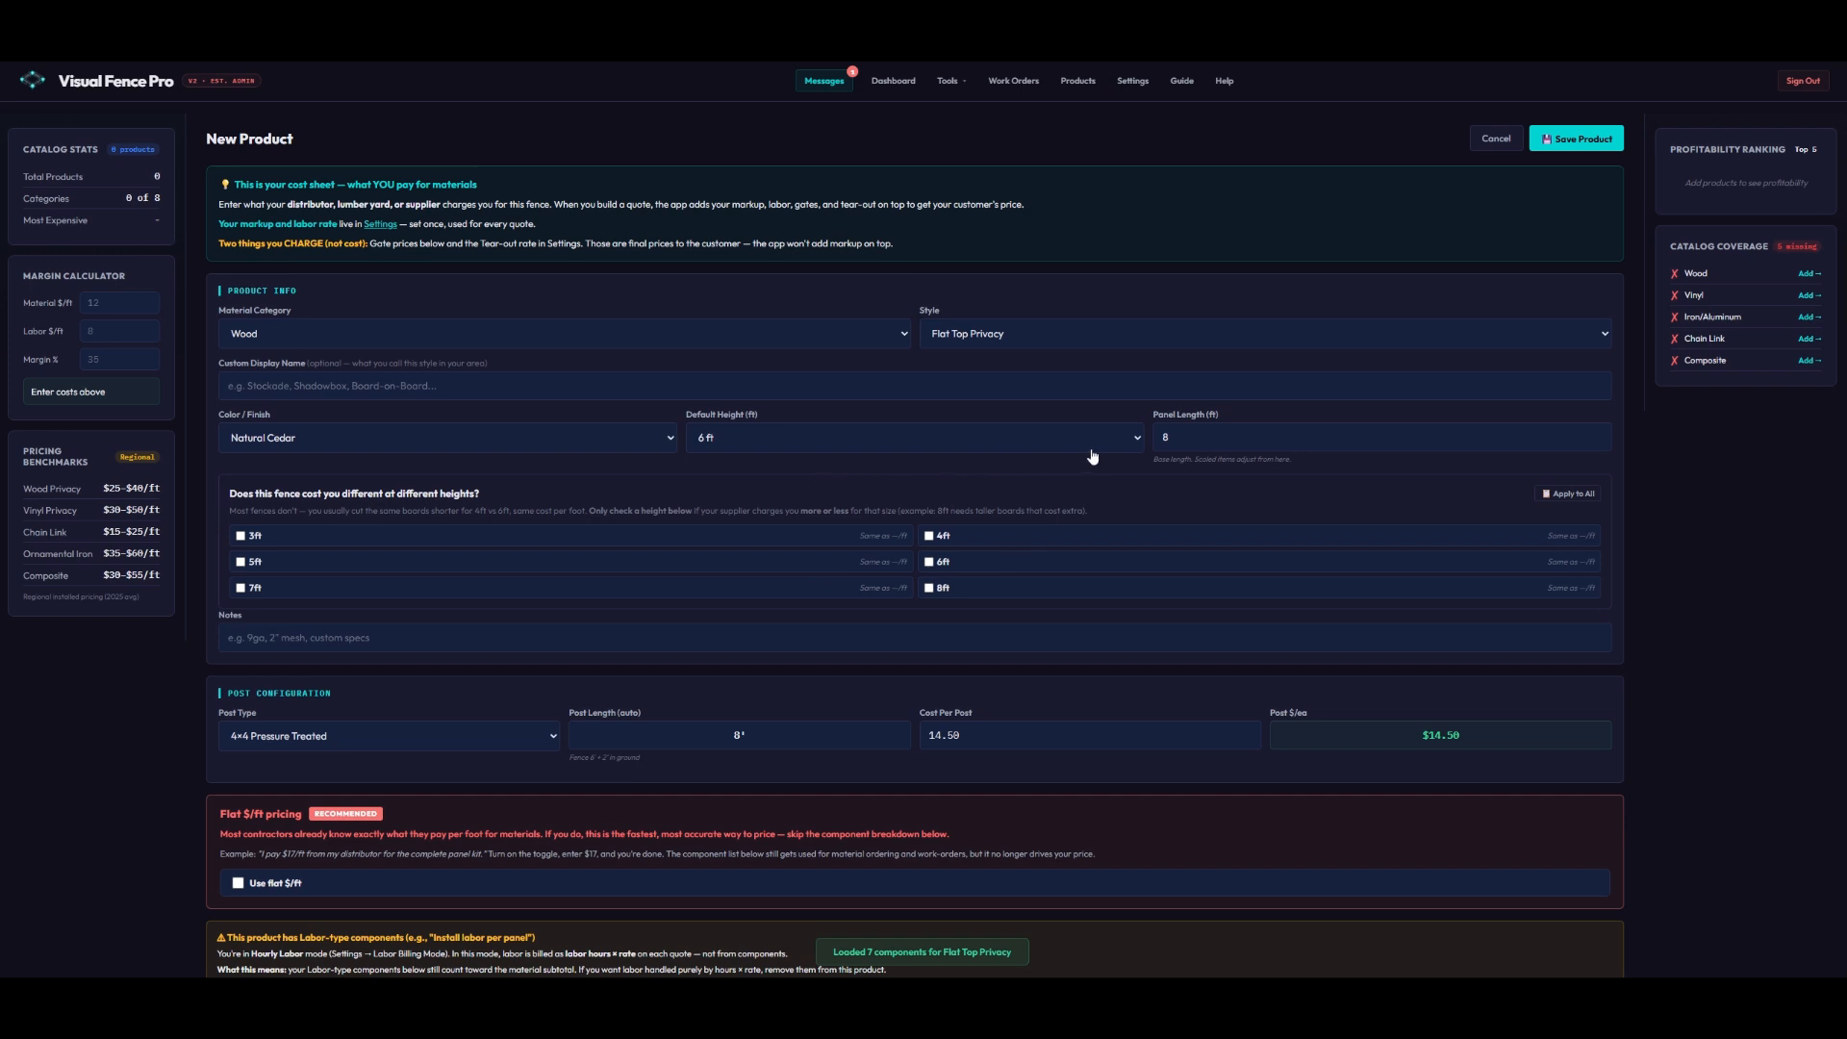
pyautogui.scroll(-1, 1145, 469)
pyautogui.scroll(-2, 1144, 468)
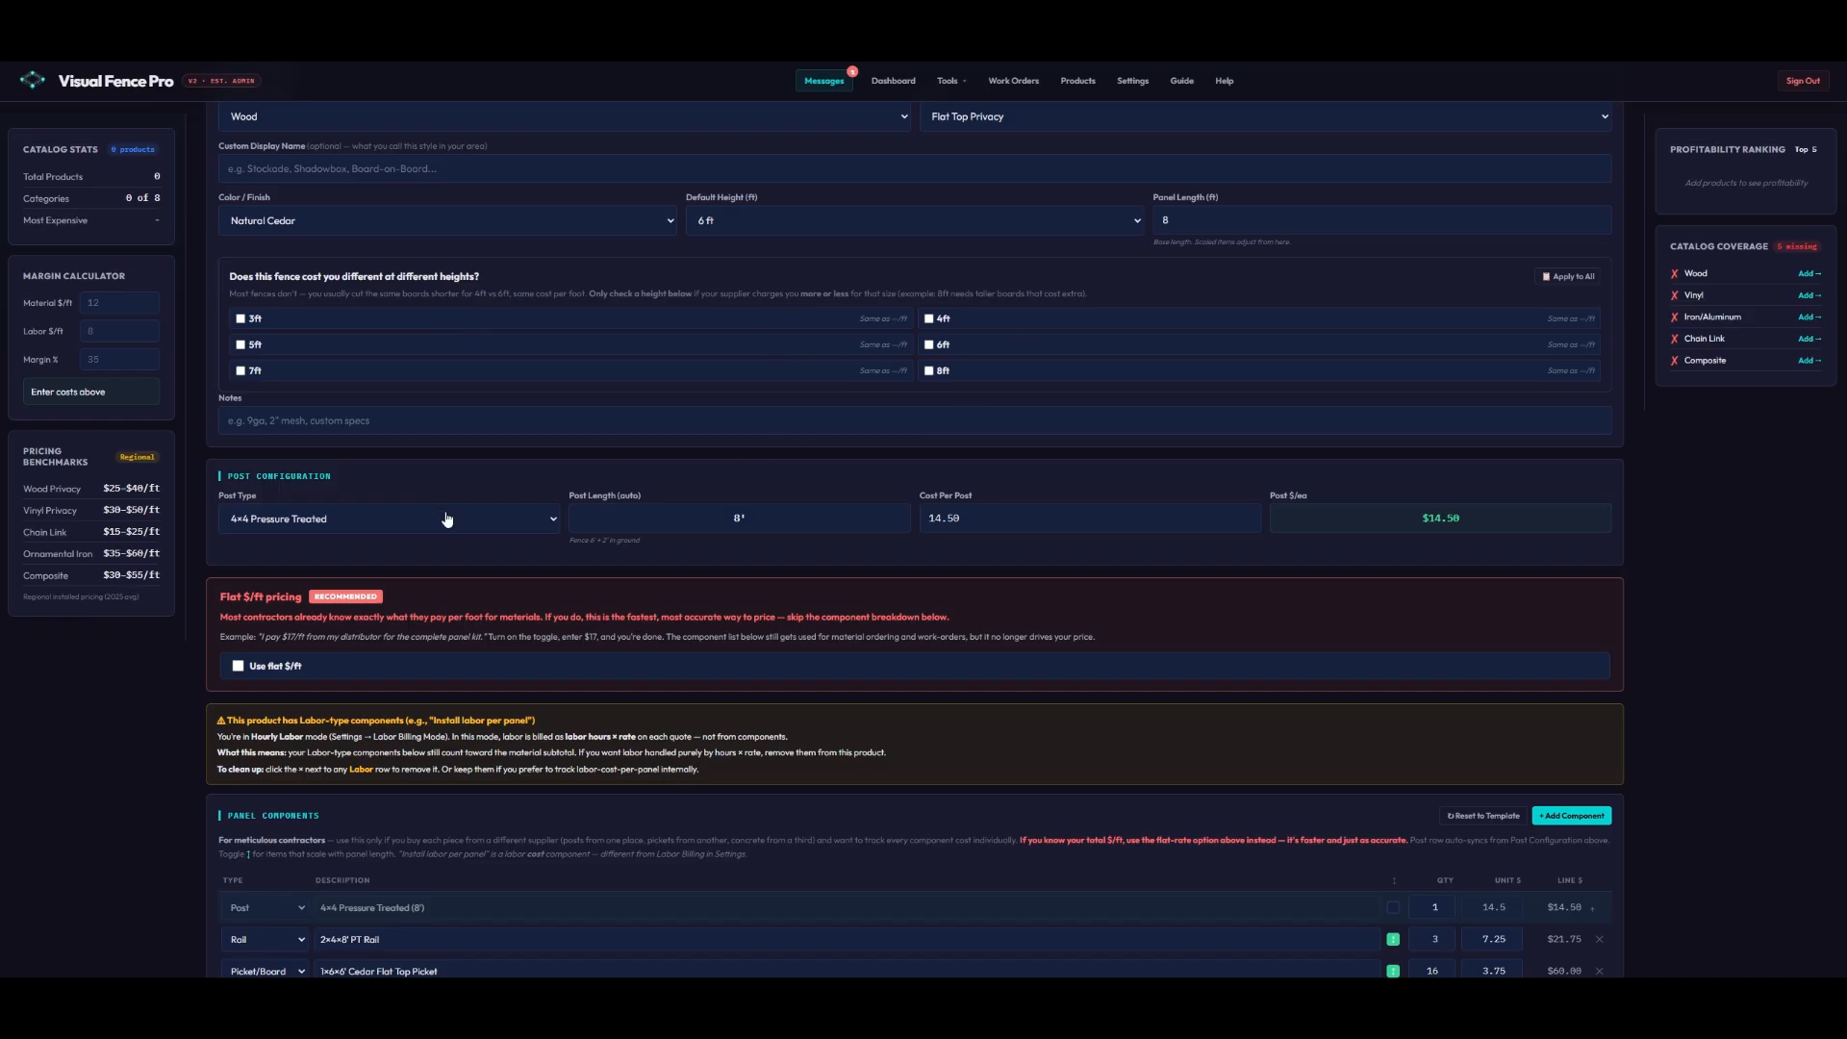
# - Turn on flat per-foot pricing at $15 per foot
pyautogui.click(238, 667)
pyautogui.click(364, 675)
pyautogui.write('15')
pyautogui.click(540, 685)
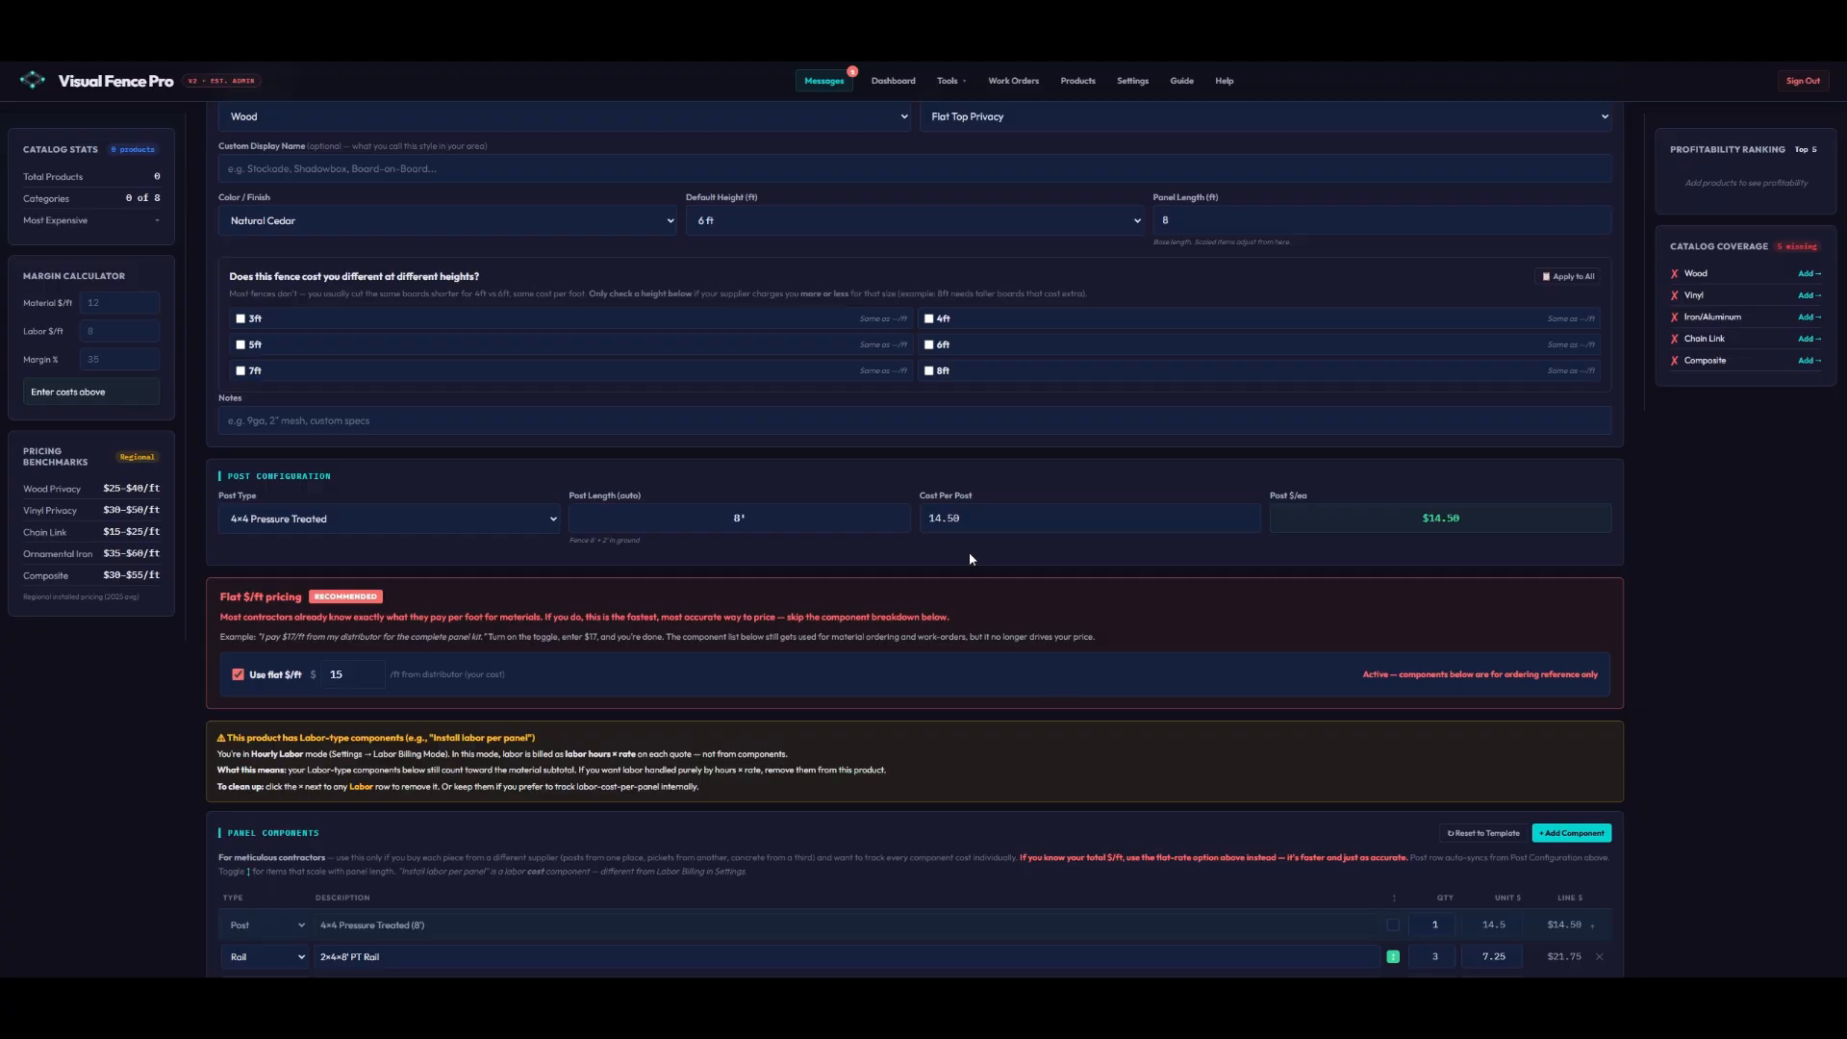
# - Set gate prices to Walk 350, Double Drive 10 ft 500 and 12 ft 600, then save the product
pyautogui.scroll(-4, 993, 564)
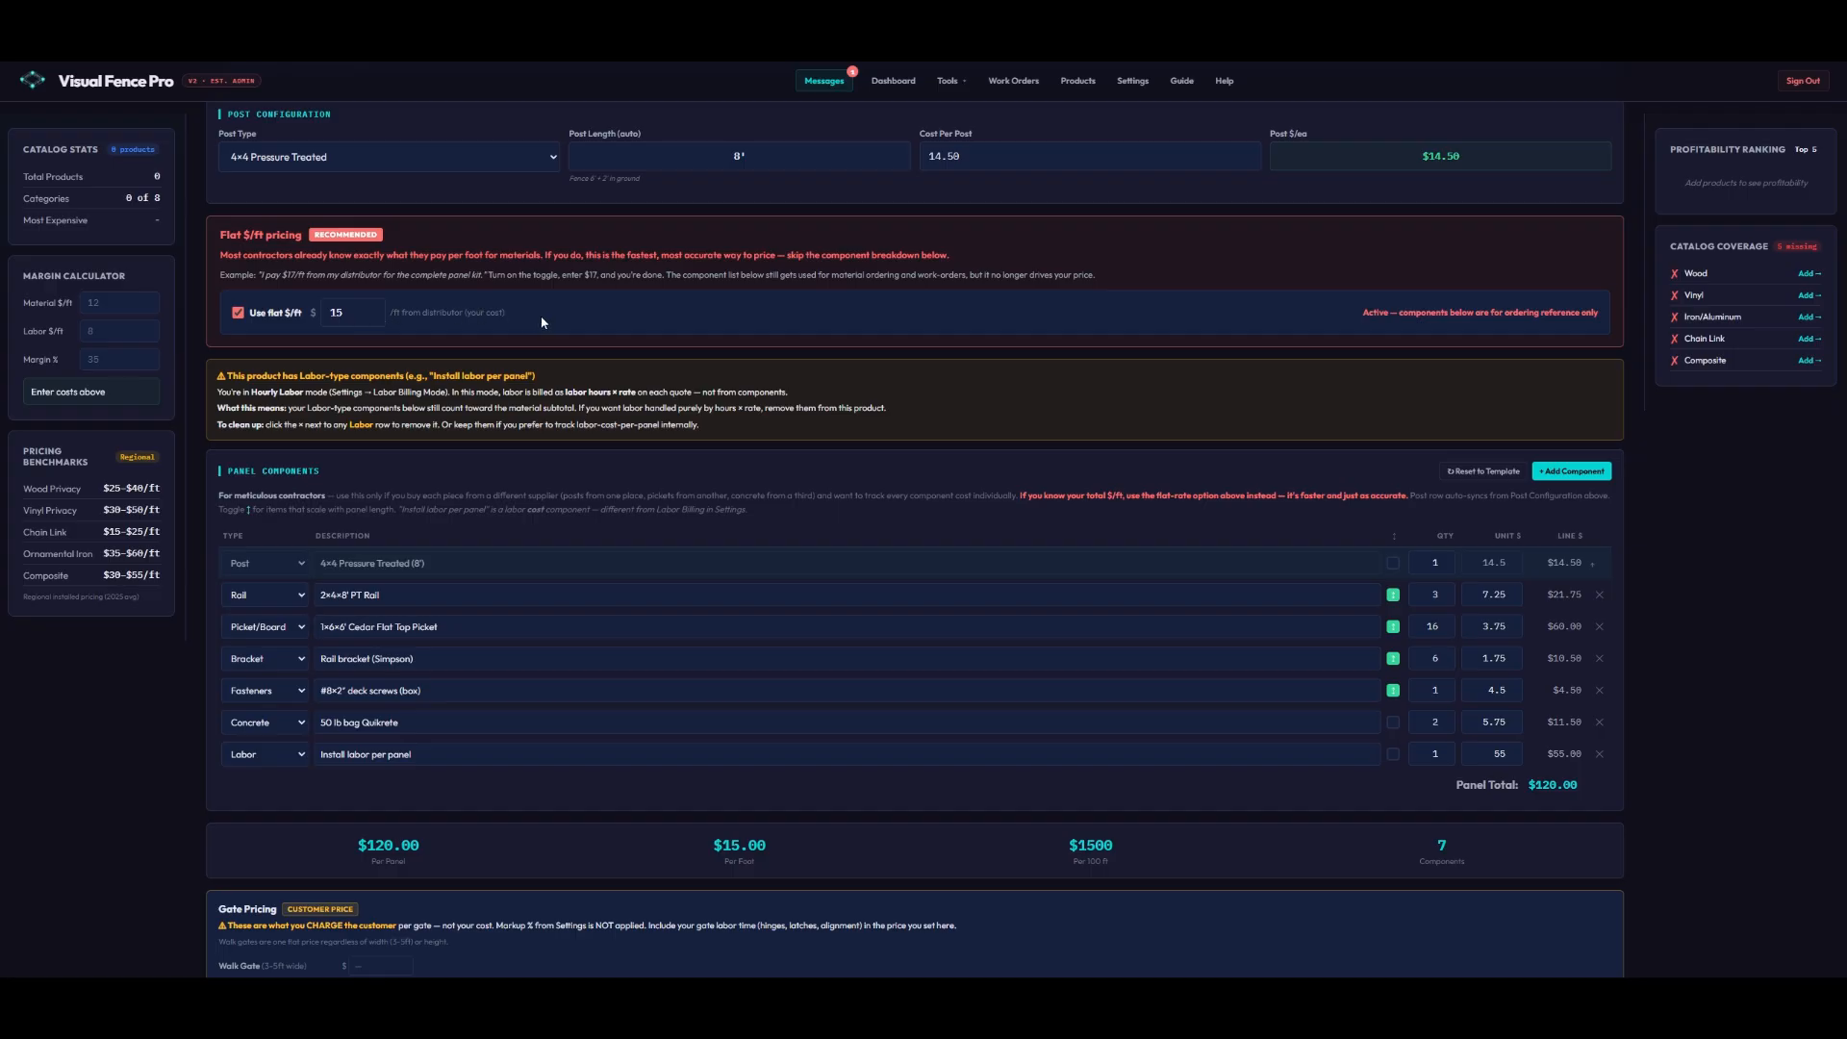
pyautogui.scroll(-2, 553, 342)
pyautogui.click(381, 826)
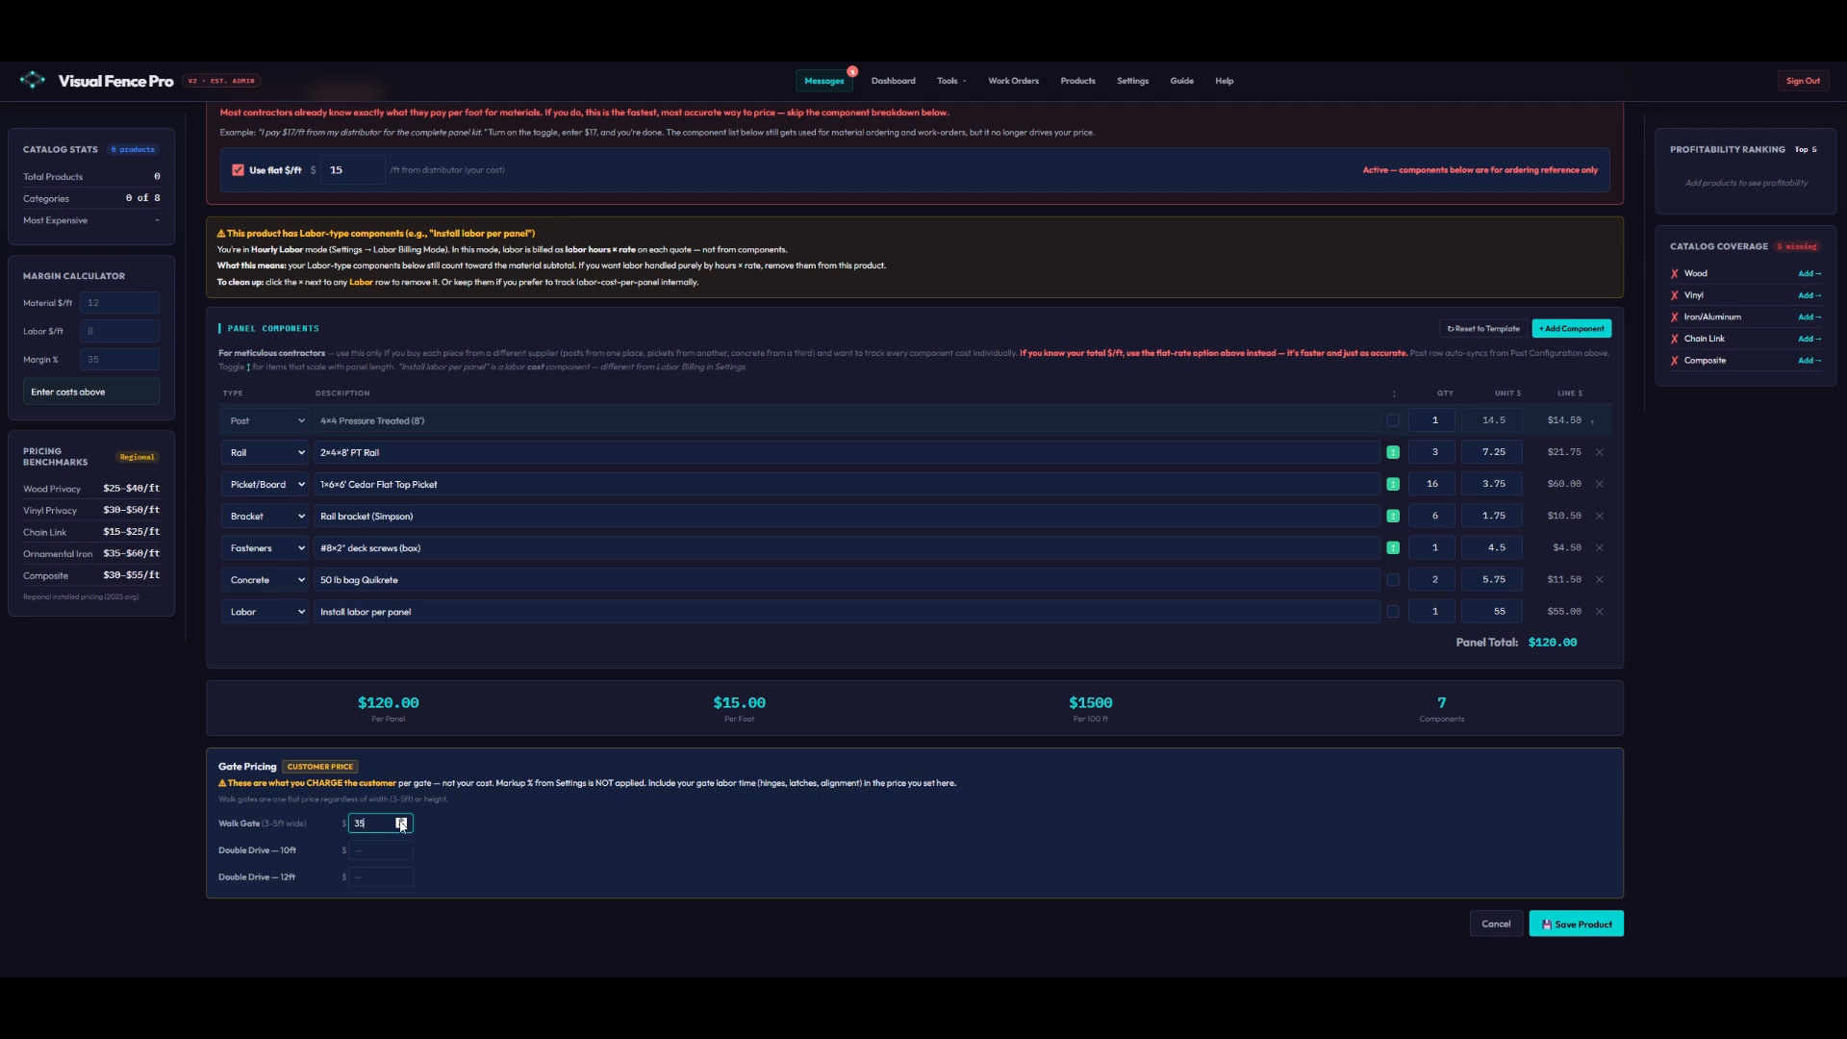
pyautogui.click(382, 853)
pyautogui.write('500')
pyautogui.click(375, 878)
pyautogui.click(490, 884)
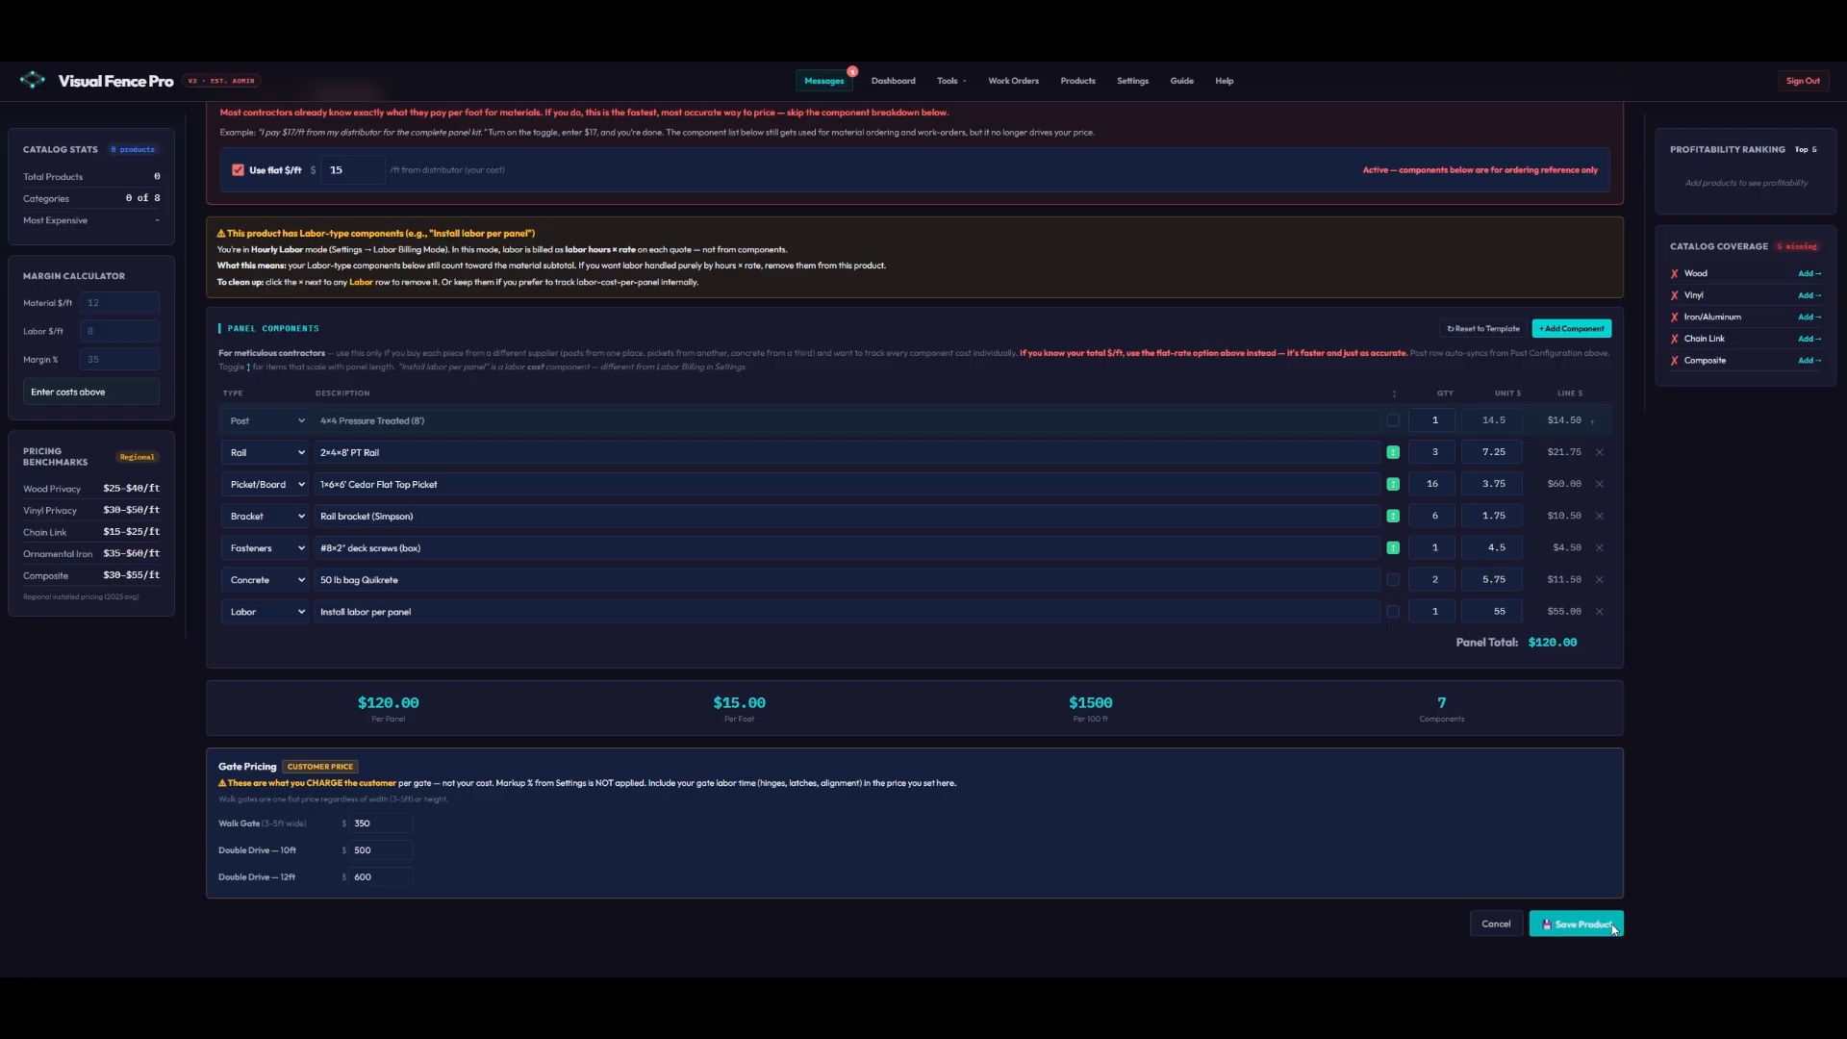
pyautogui.click(1578, 925)
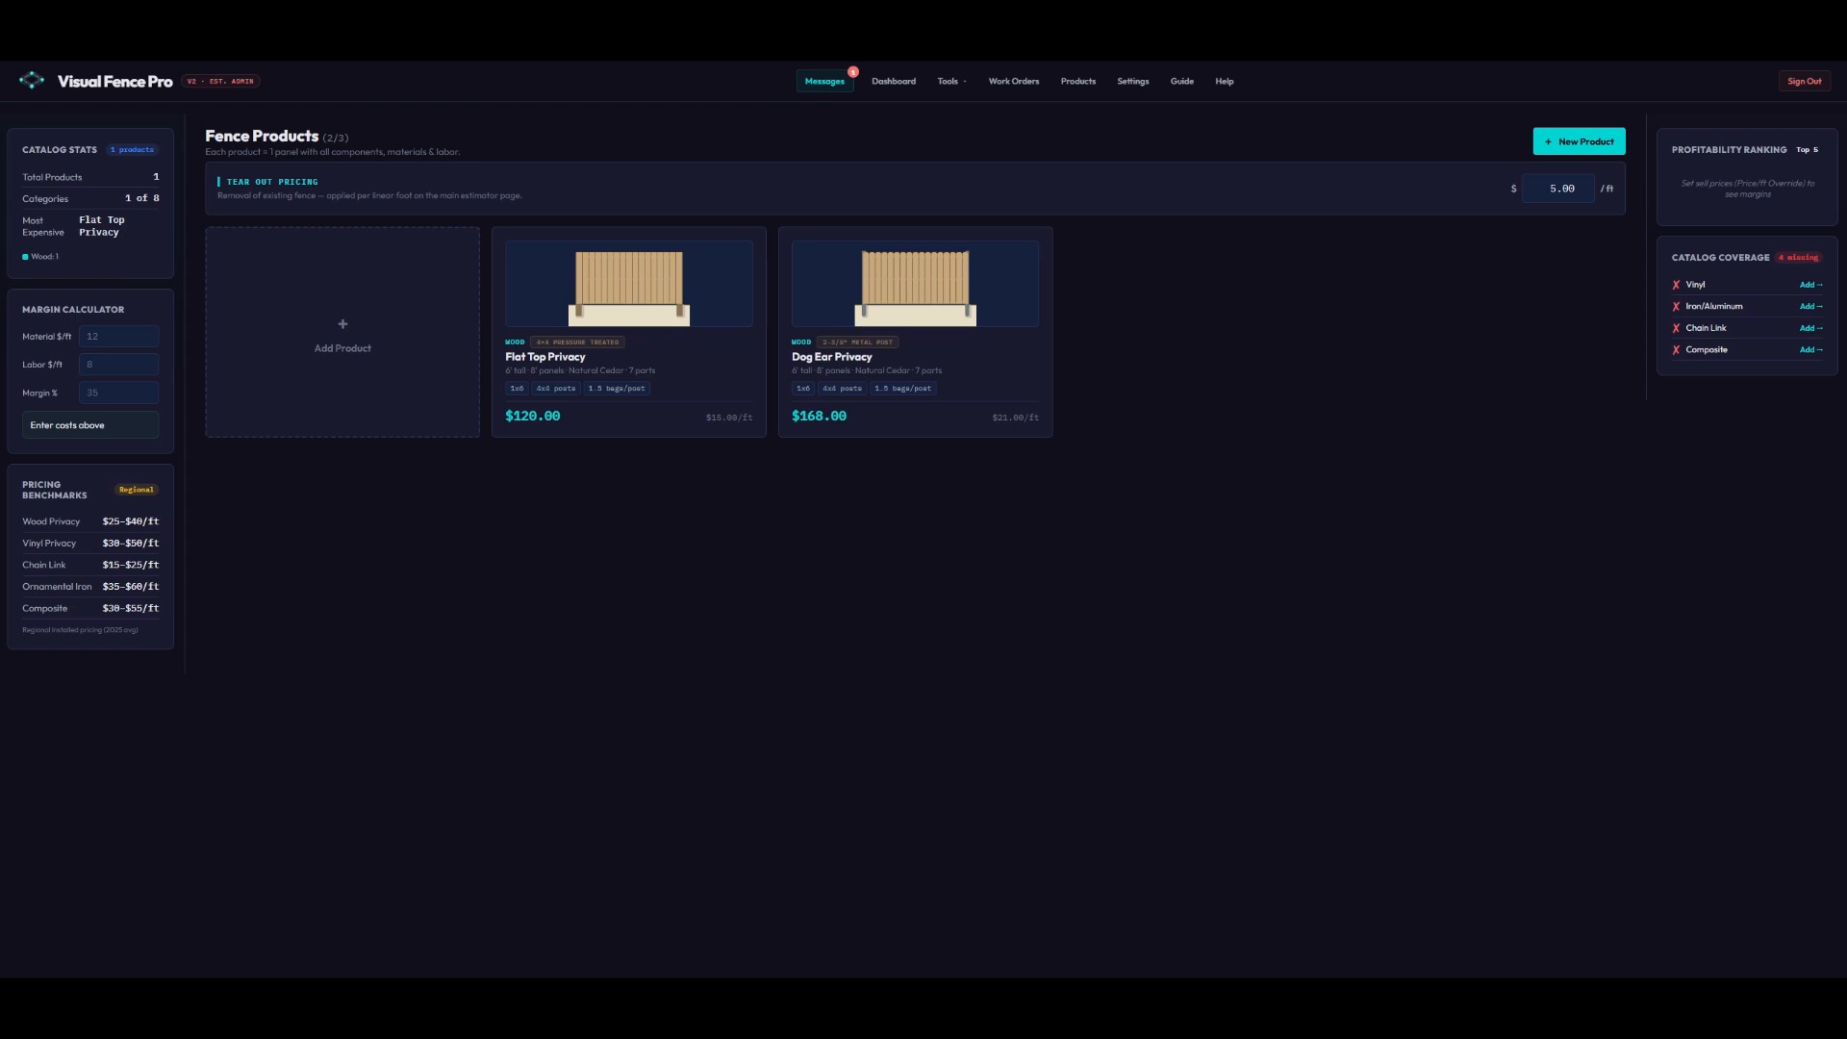
# - Choose Estimator from the Tools menu to bring up the satellite map
pyautogui.click(949, 82)
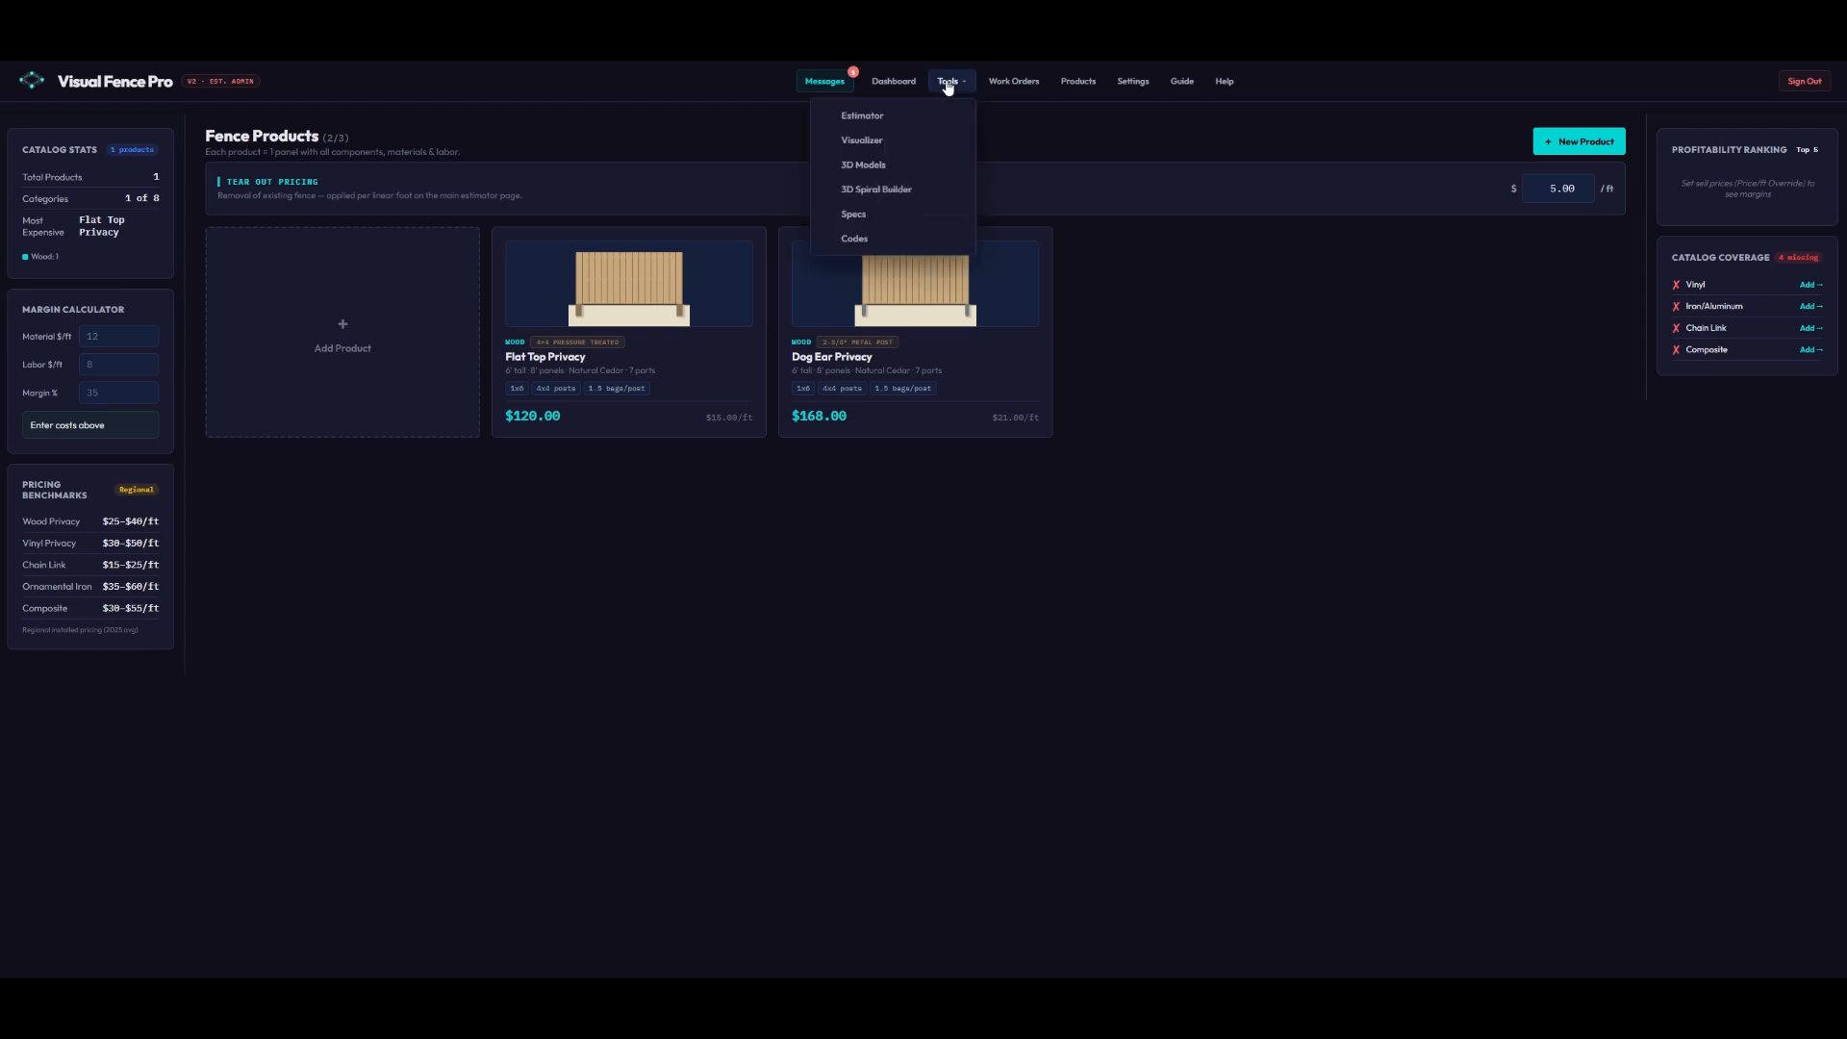
pyautogui.click(872, 119)
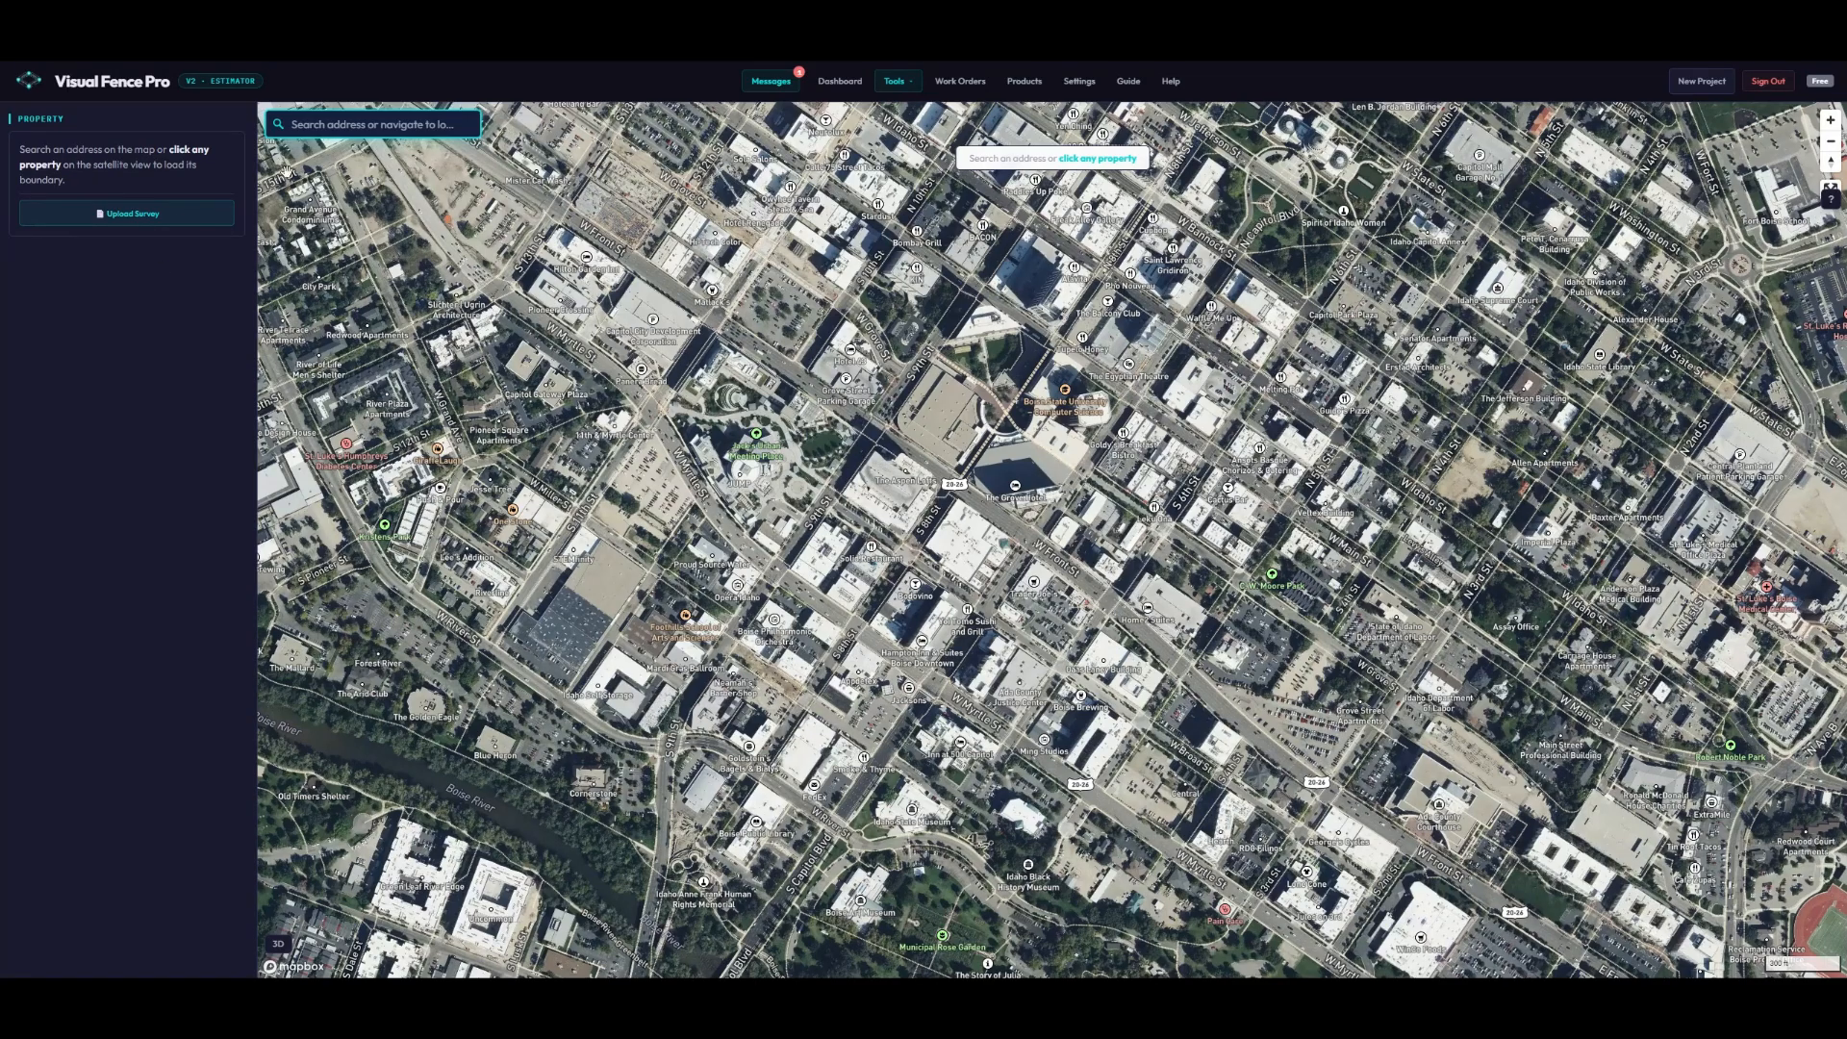
# - Try pasting an address into the map search box
pyautogui.rightClick(325, 131)
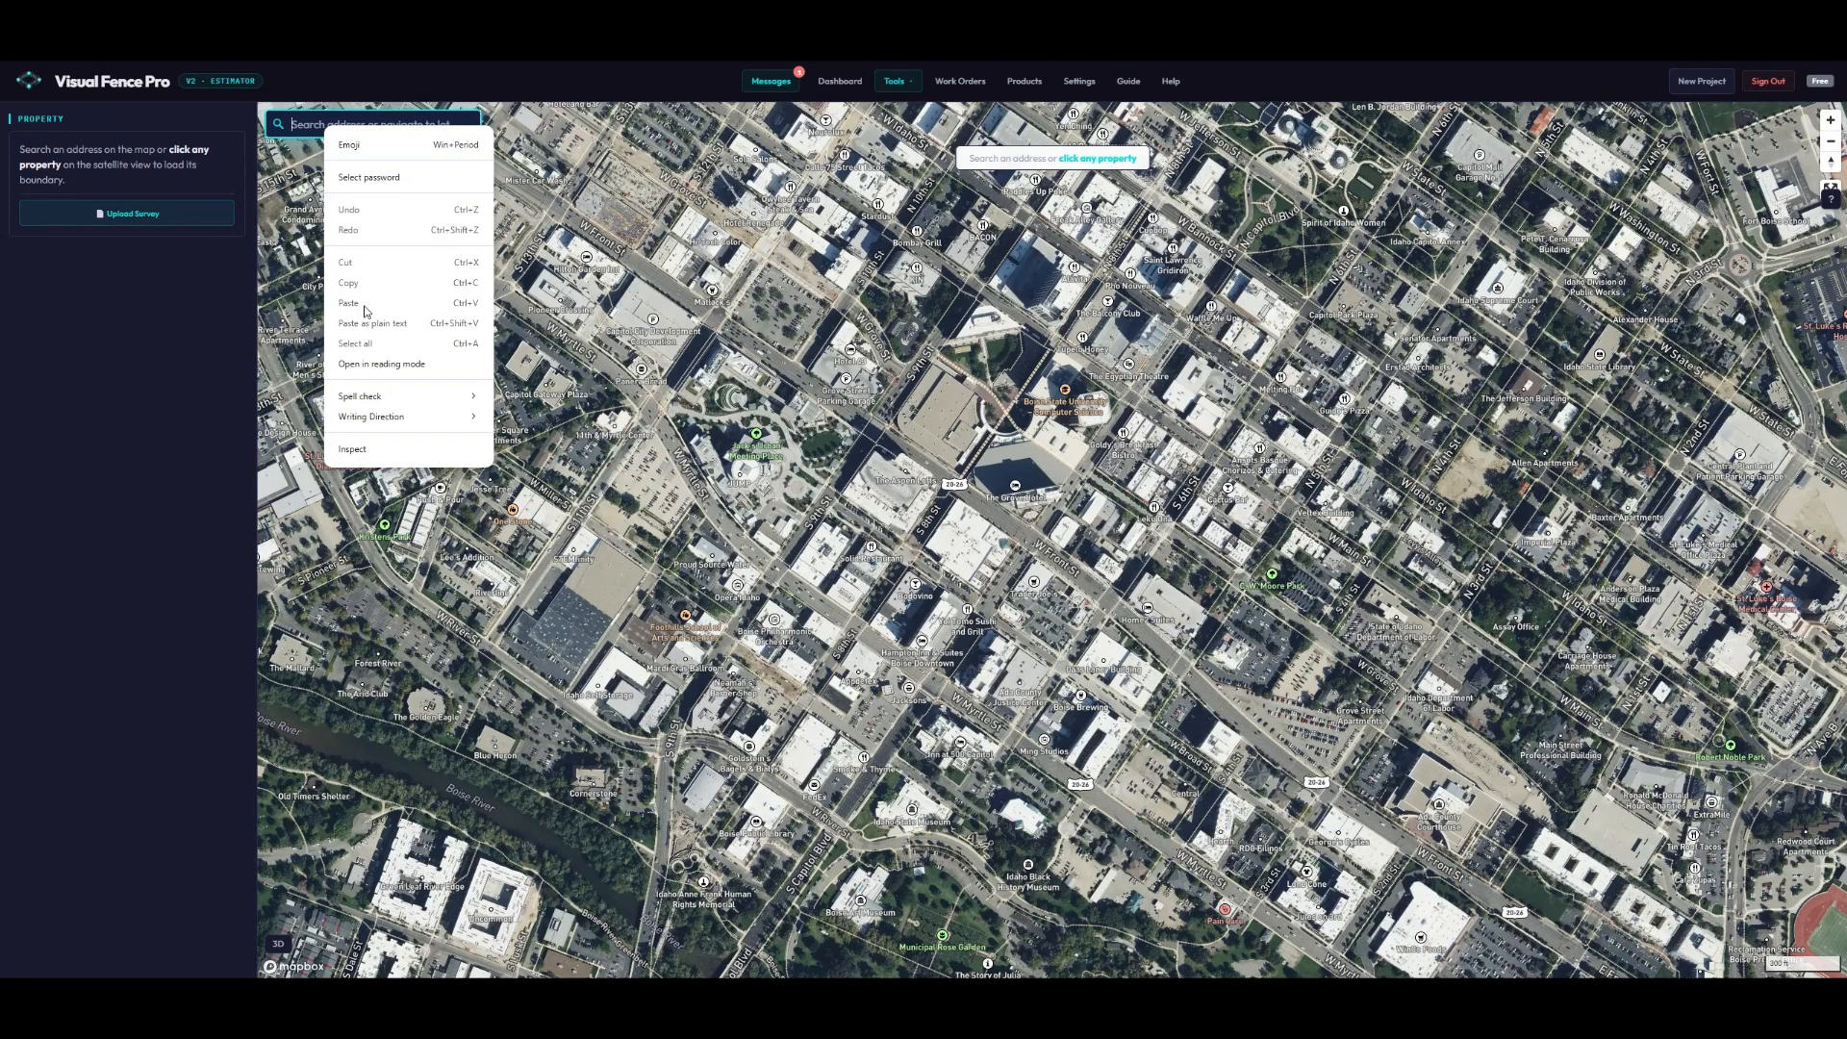
pyautogui.click(303, 121)
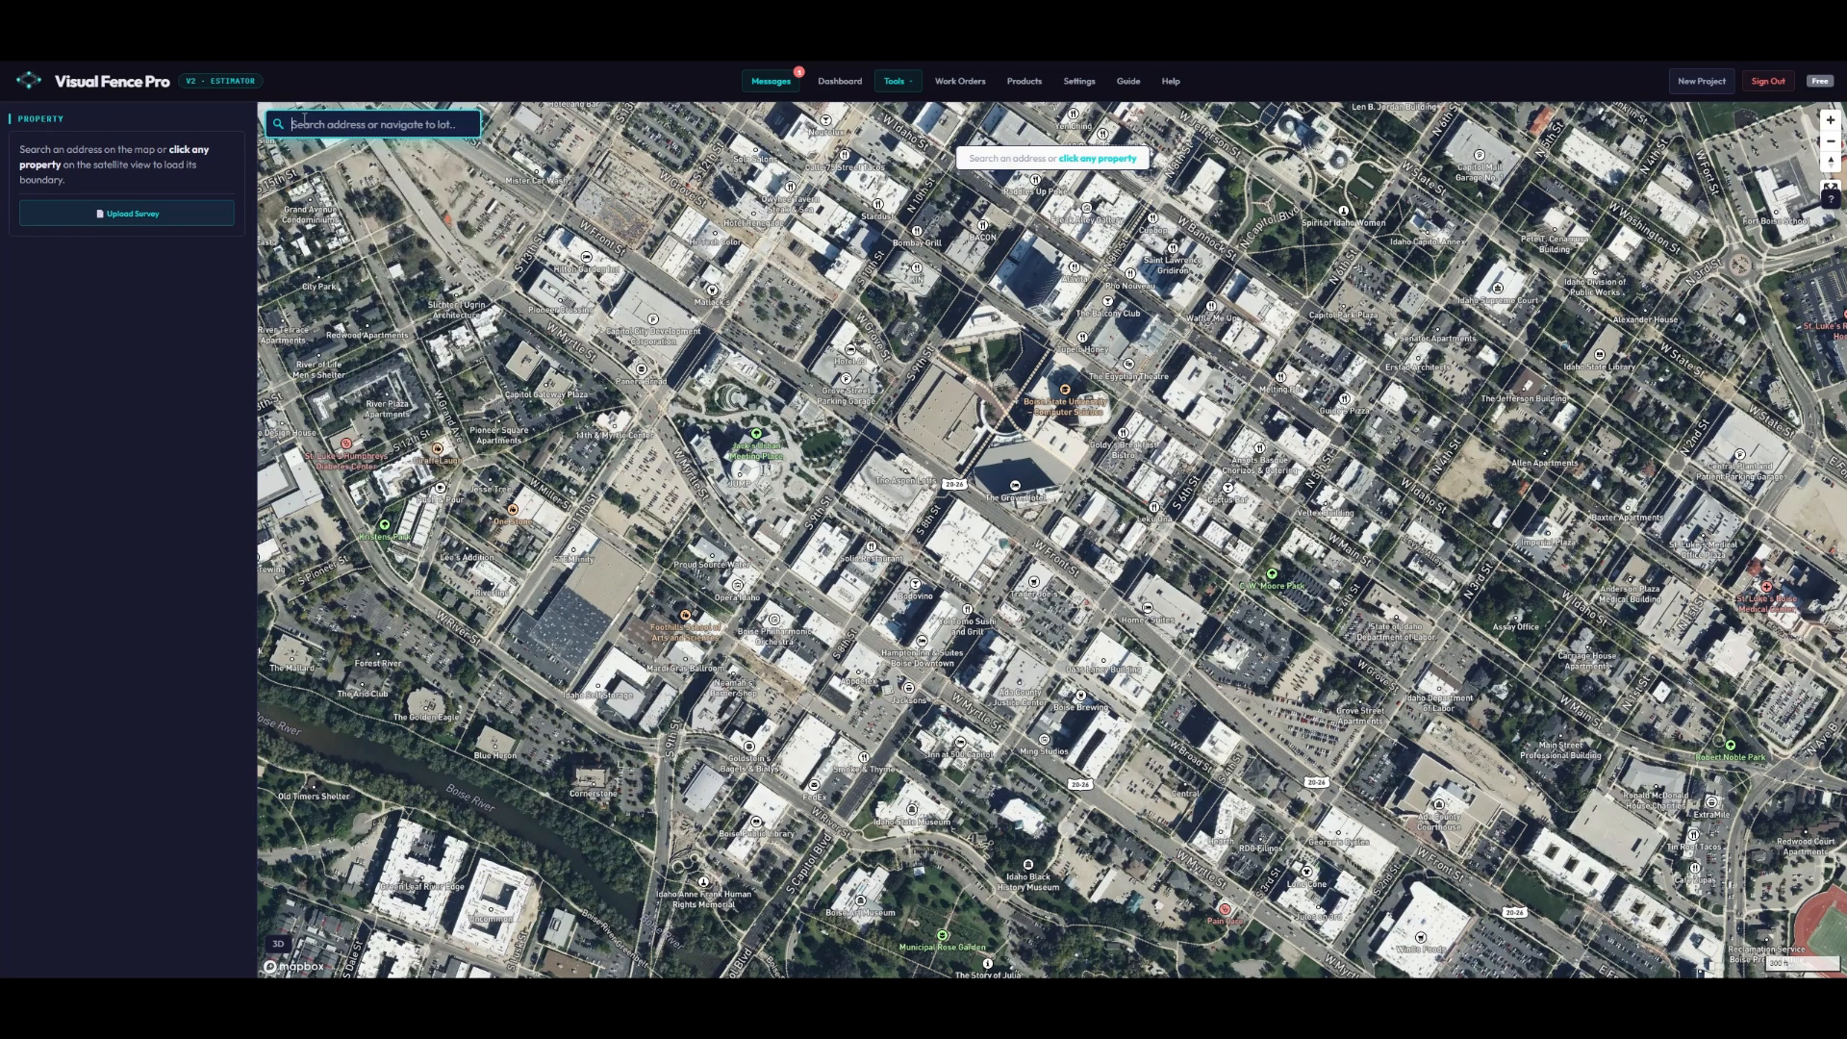
pyautogui.rightClick(306, 125)
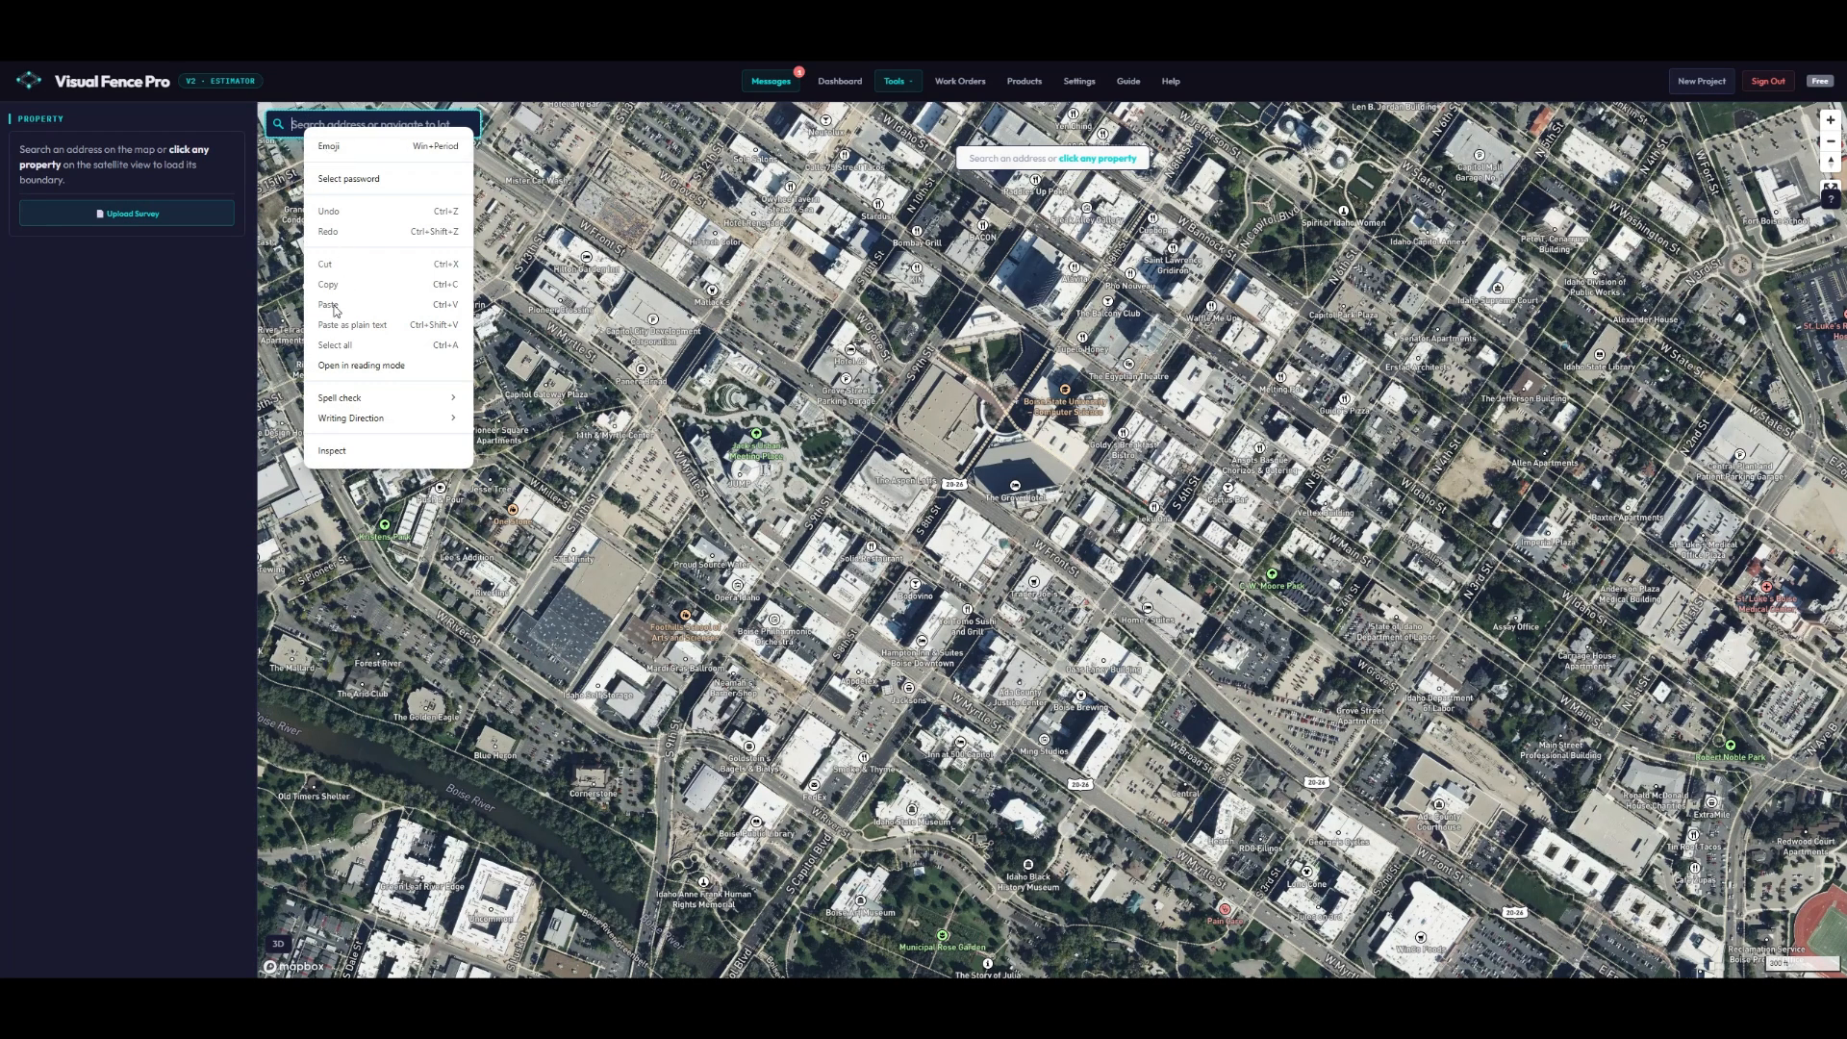
pyautogui.click(294, 121)
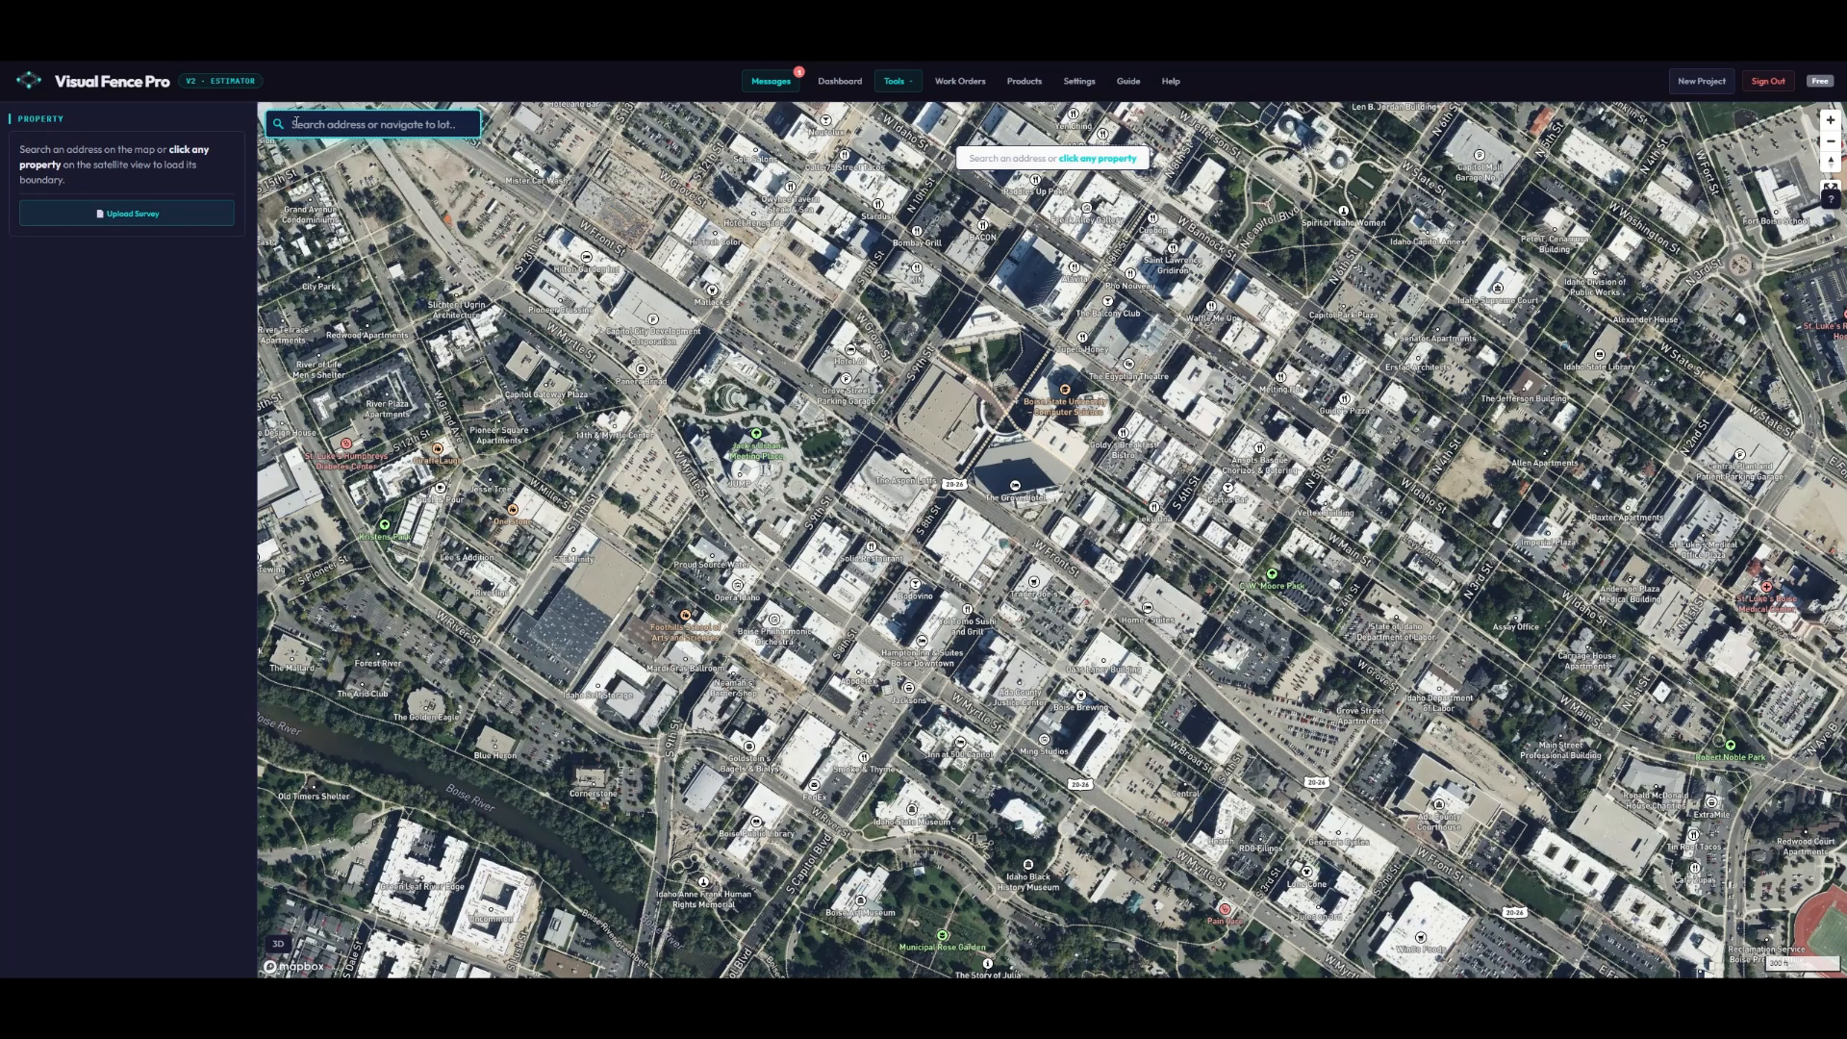
# - Pan and zoom the map from downtown to the Foothills East neighbourhood
pyautogui.scroll(-5, 973, 445)
pyautogui.moveTo(1424, 356); pyautogui.dragTo(1058, 468)
pyautogui.moveTo(1654, 279); pyautogui.dragTo(615, 180)
pyautogui.moveTo(1090, 769); pyautogui.dragTo(983, 536)
pyautogui.scroll(4, 983, 536)
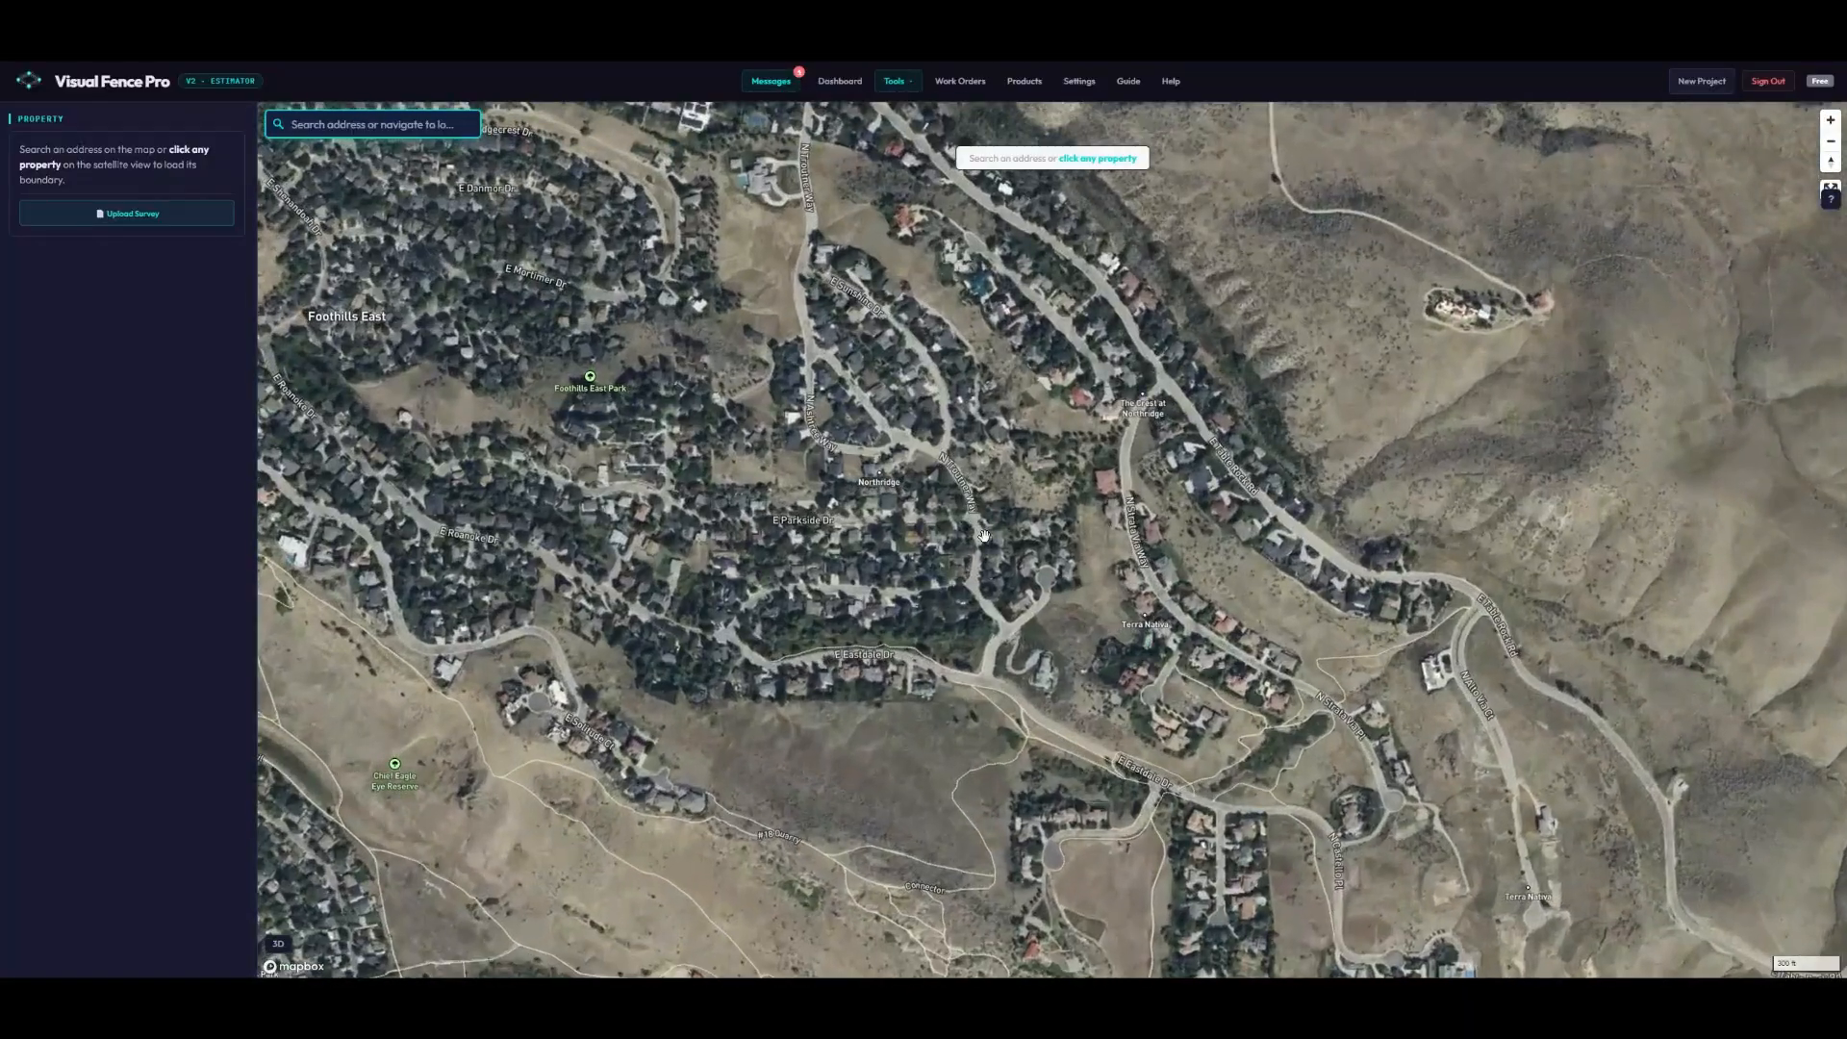
pyautogui.scroll(2, 983, 536)
# - Load the clicked property, giving a 446.6 ft perimeter in four sides, and toggle Side 1 (West)
pyautogui.click(845, 324)
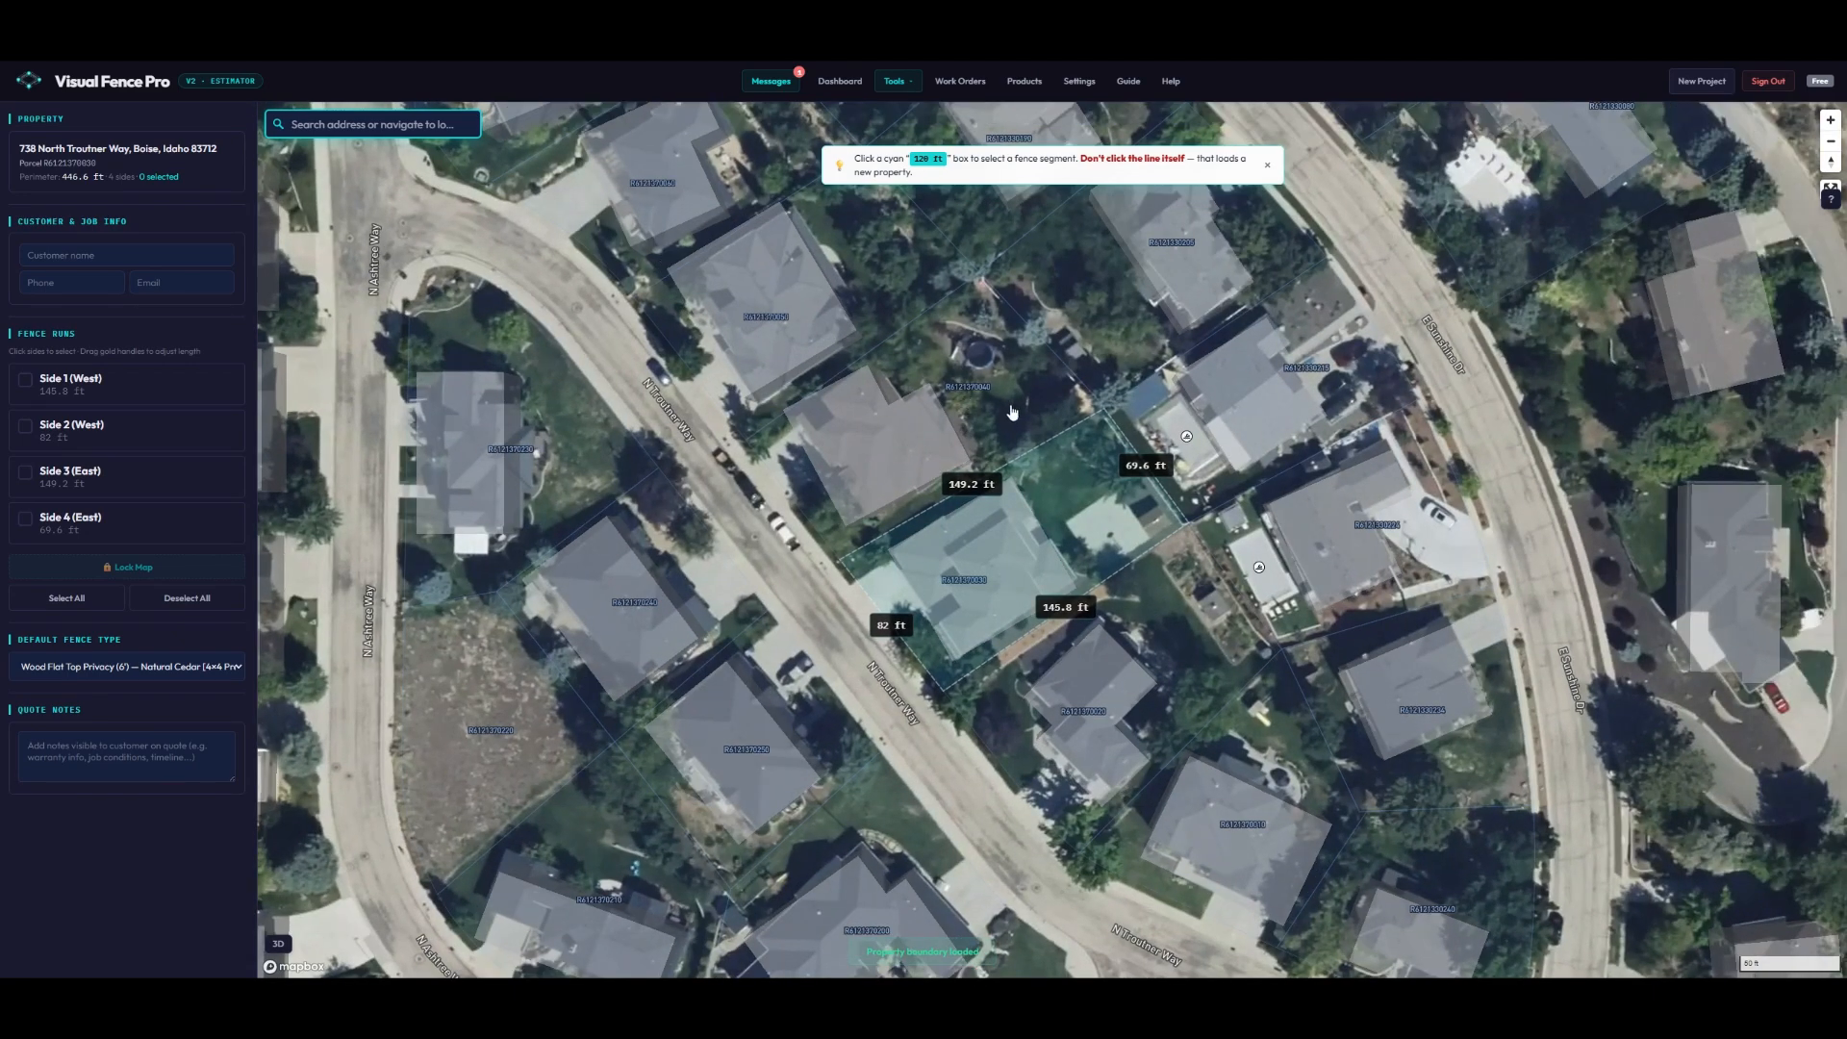
pyautogui.scroll(1, 1000, 385)
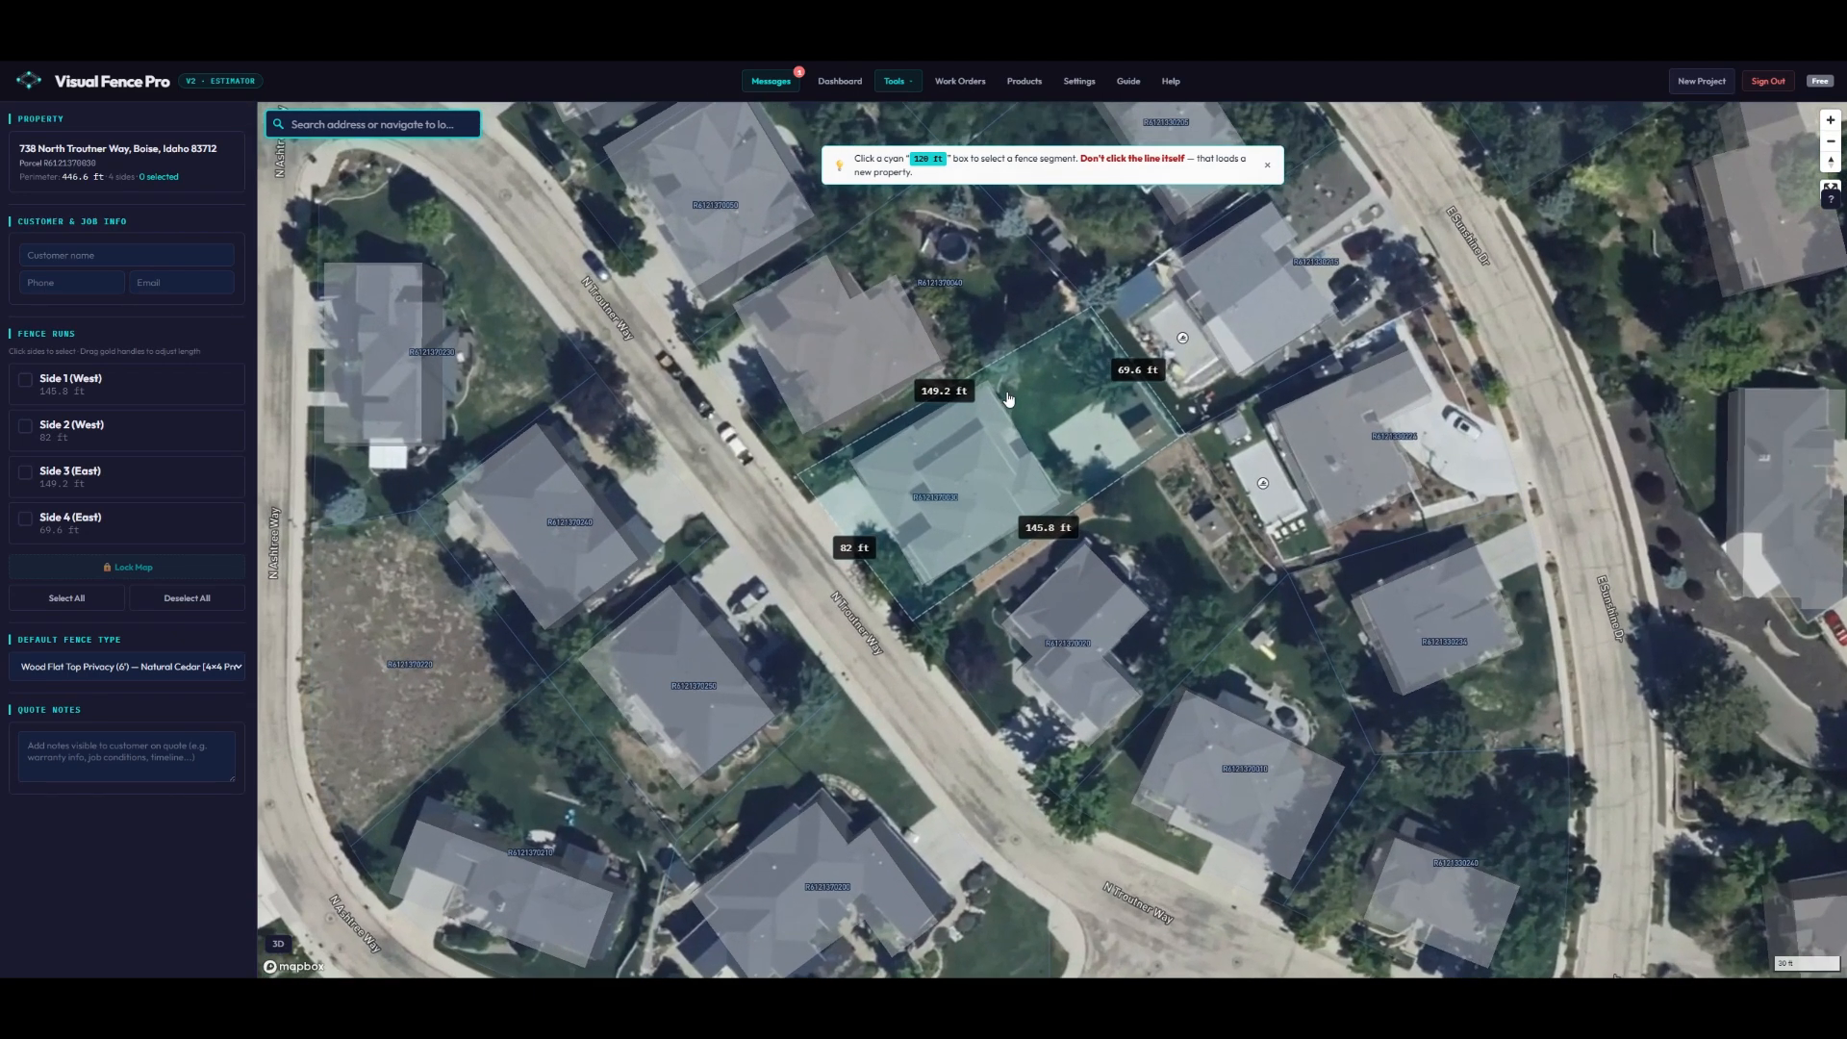
pyautogui.click(139, 394)
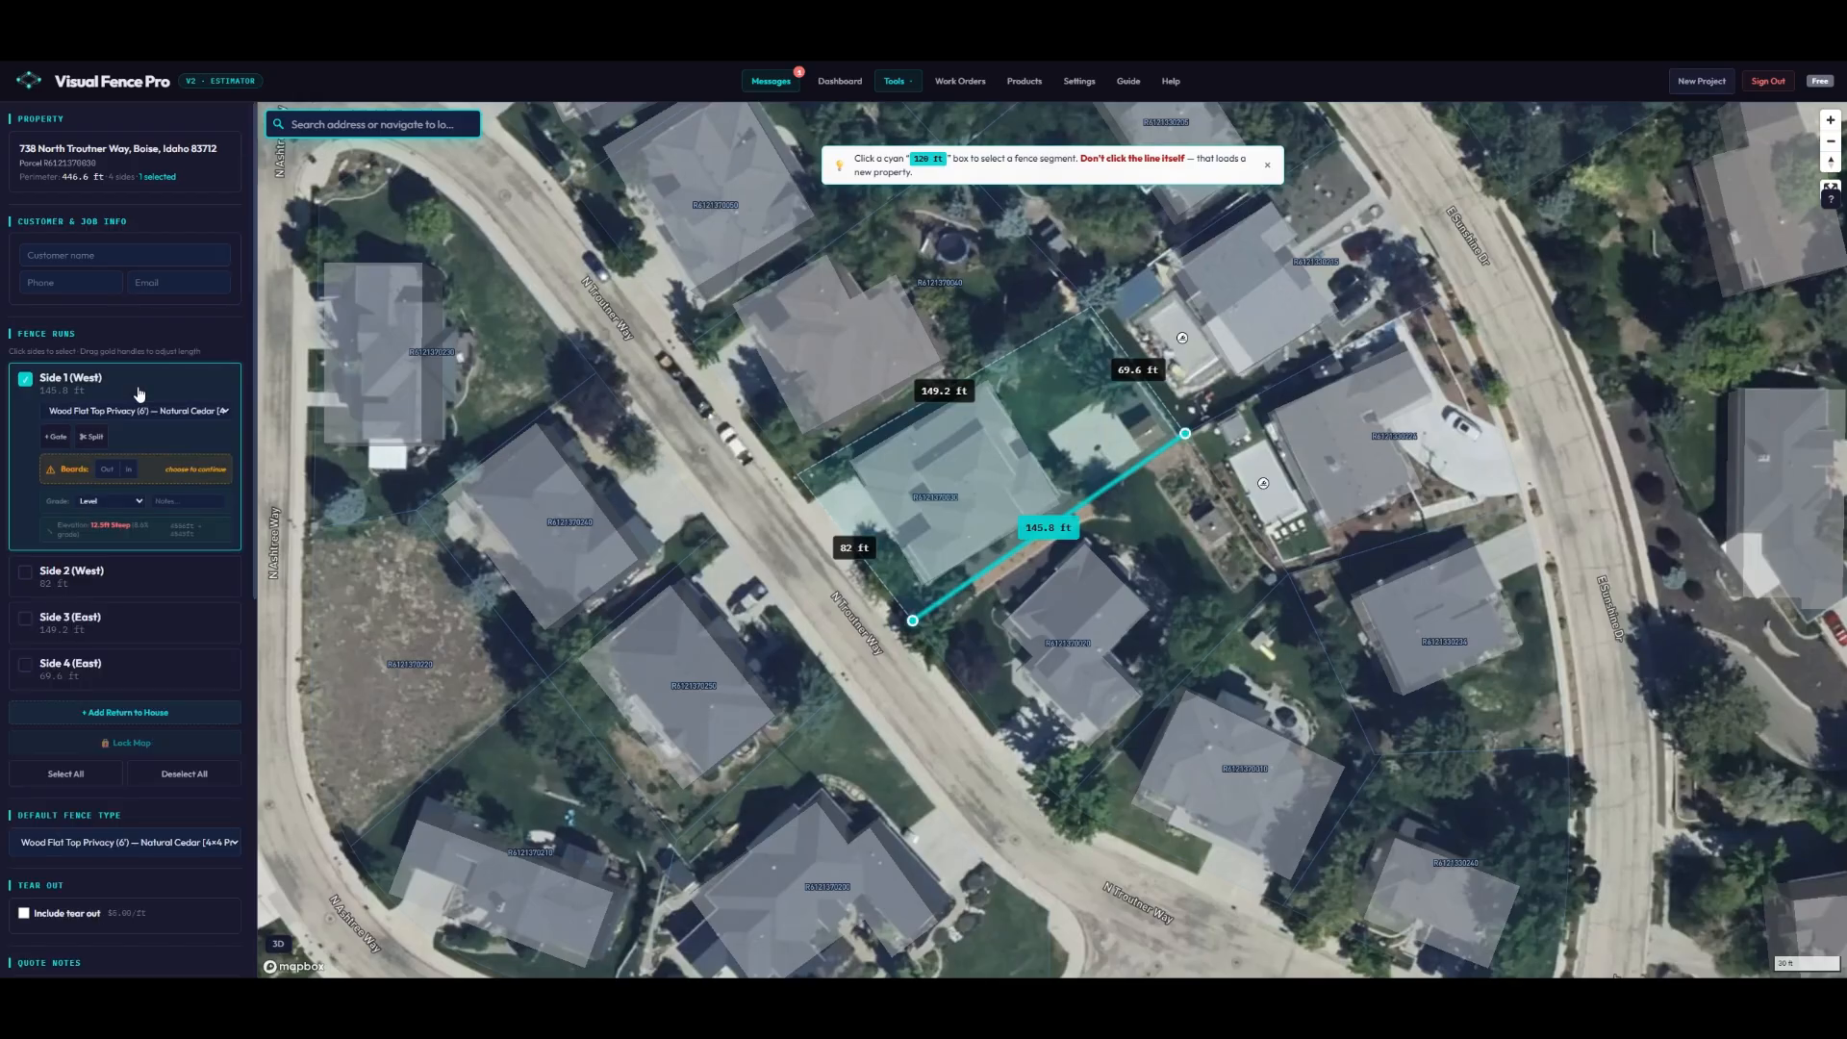
pyautogui.click(139, 393)
pyautogui.click(139, 394)
pyautogui.click(139, 393)
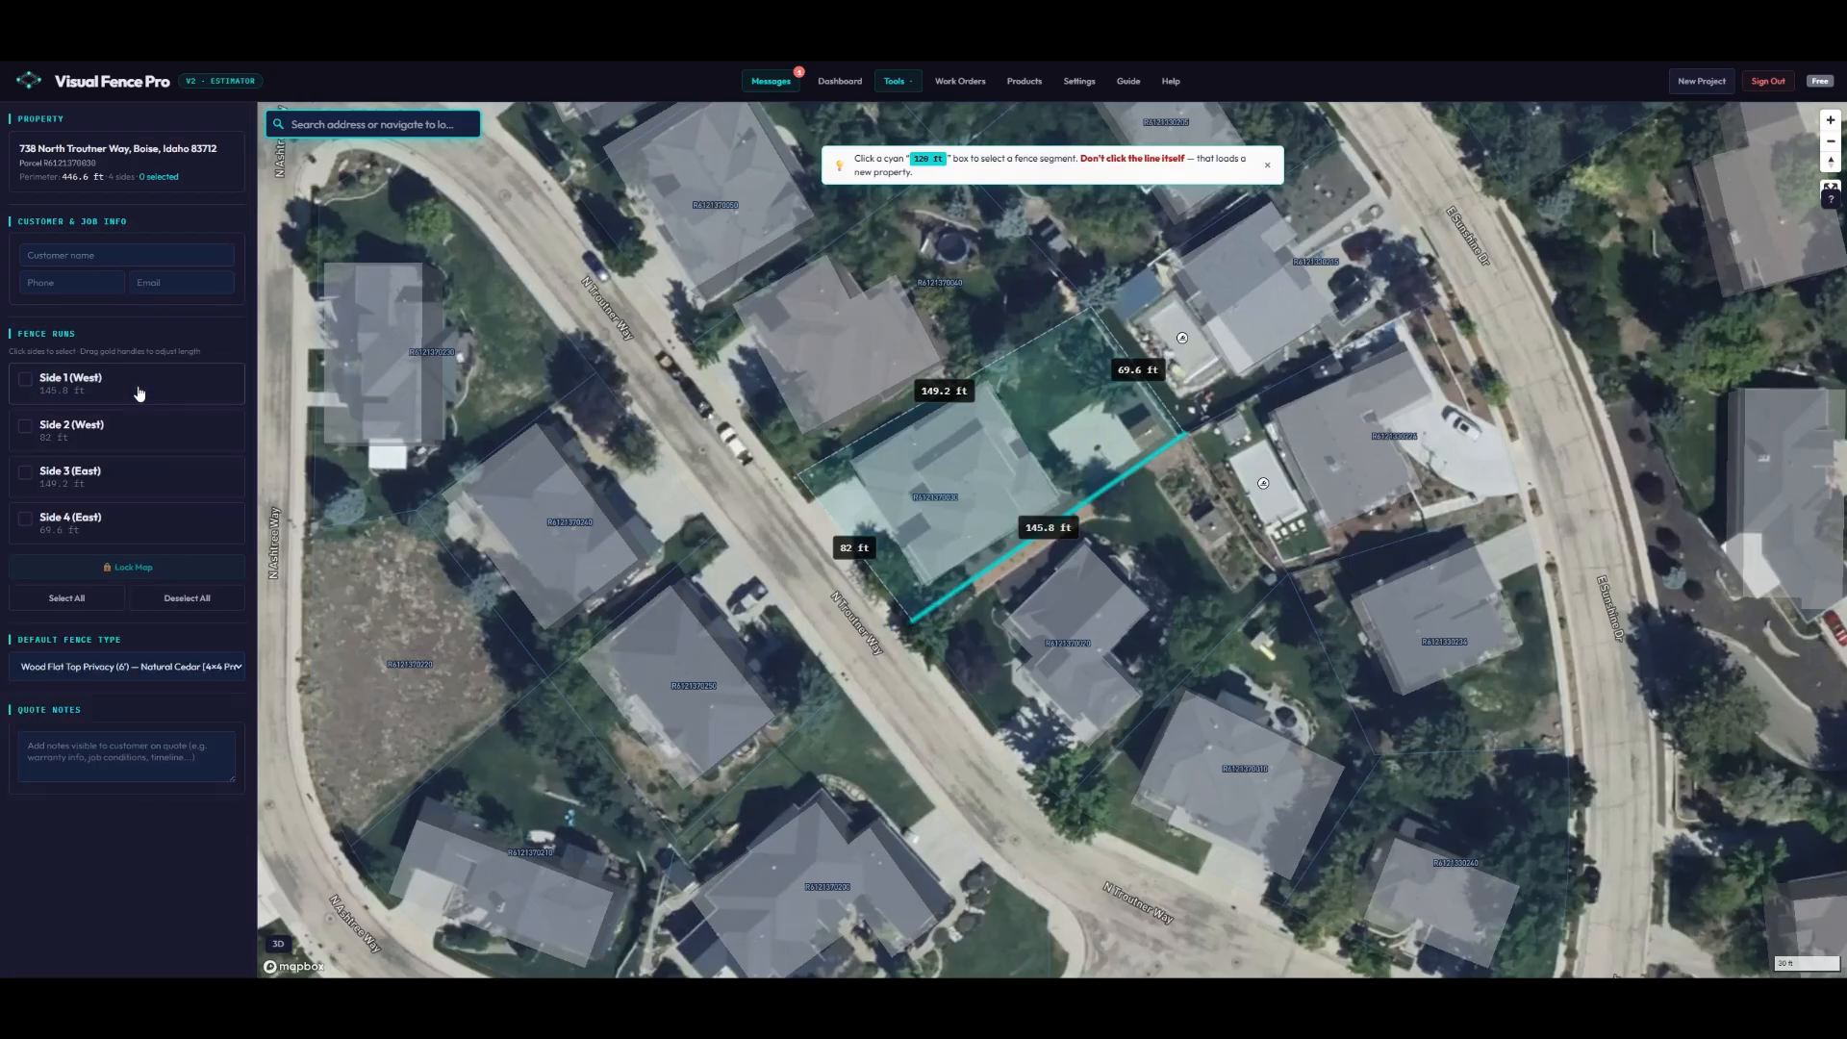
# - Shorten the Side 4 (East) run to 45.1 ft and Side 1 (West) to 67 ft
pyautogui.click(1059, 528)
pyautogui.click(1058, 528)
pyautogui.click(1136, 370)
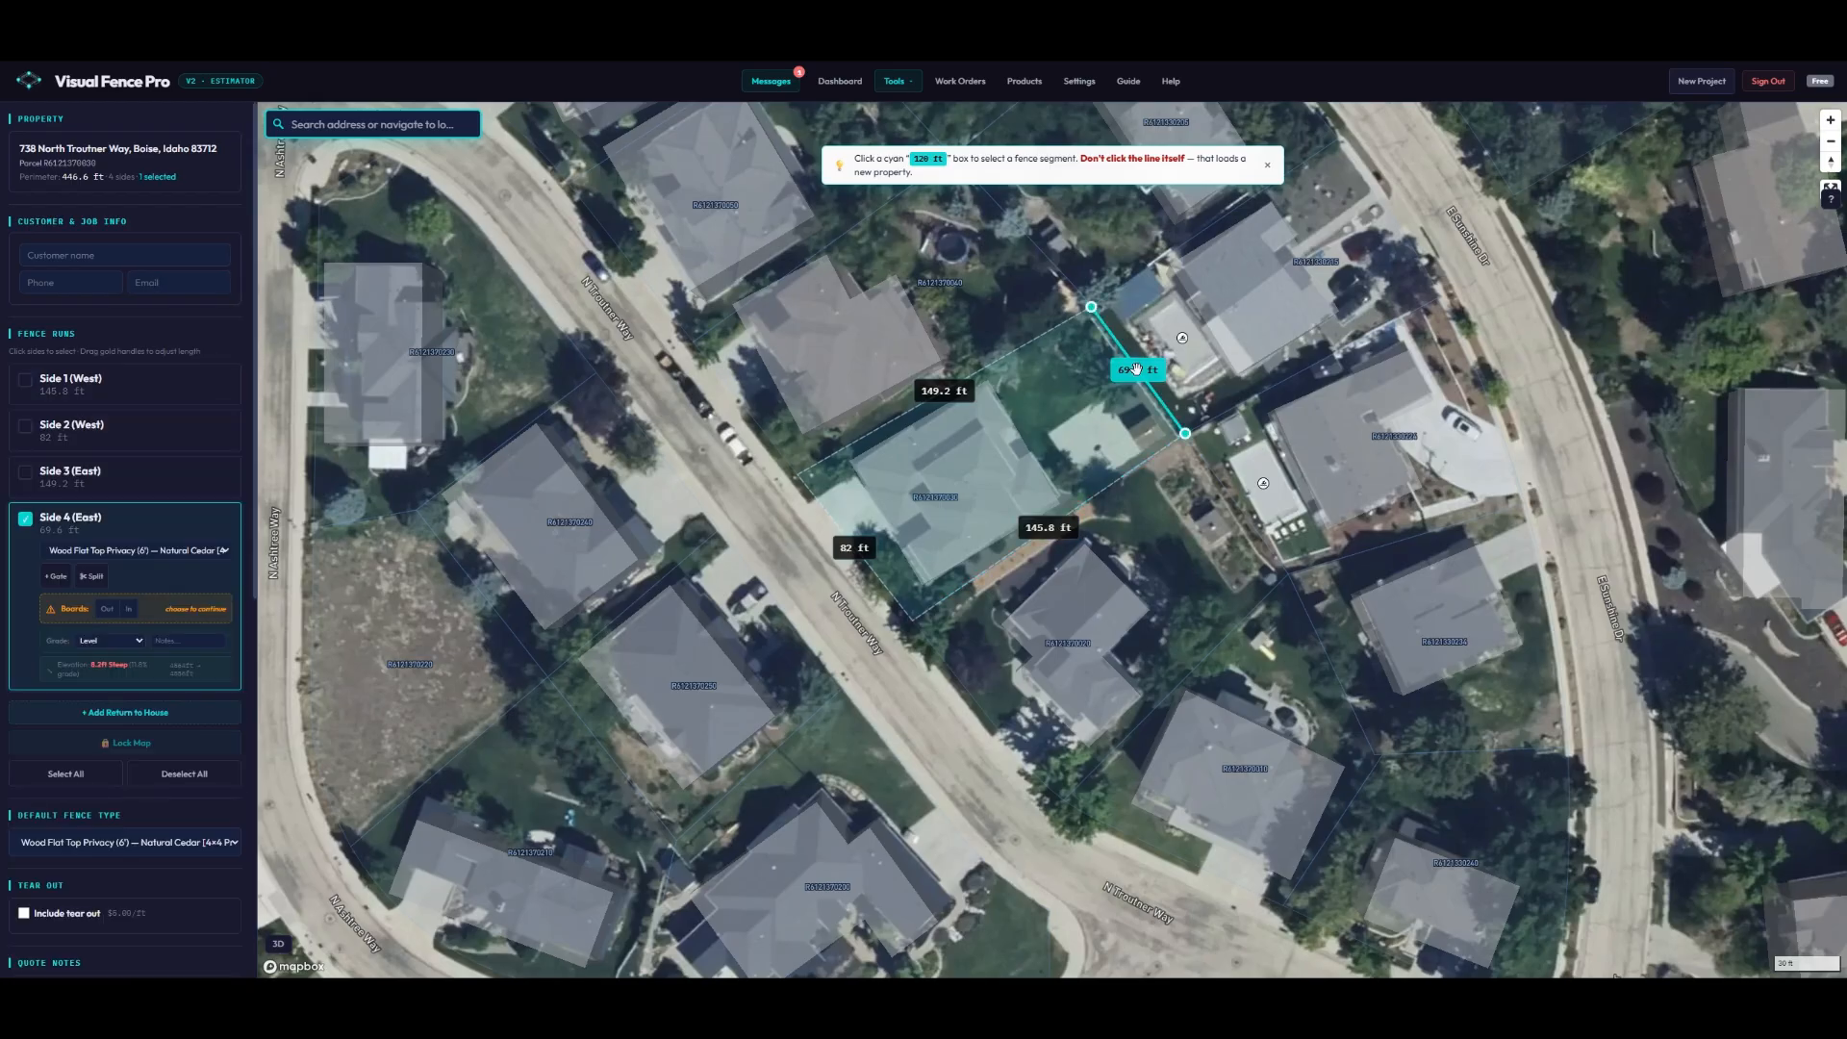
pyautogui.moveTo(1091, 307)
pyautogui.mouseDown()
pyautogui.moveTo(1128, 354)
pyautogui.moveTo(1092, 310)
pyautogui.mouseUp()
pyautogui.click(1054, 530)
pyautogui.moveTo(908, 617); pyautogui.dragTo(1059, 521)
pyautogui.scroll(-4, 183, 602)
# - Select and then deselect all four fence runs
pyautogui.click(82, 566)
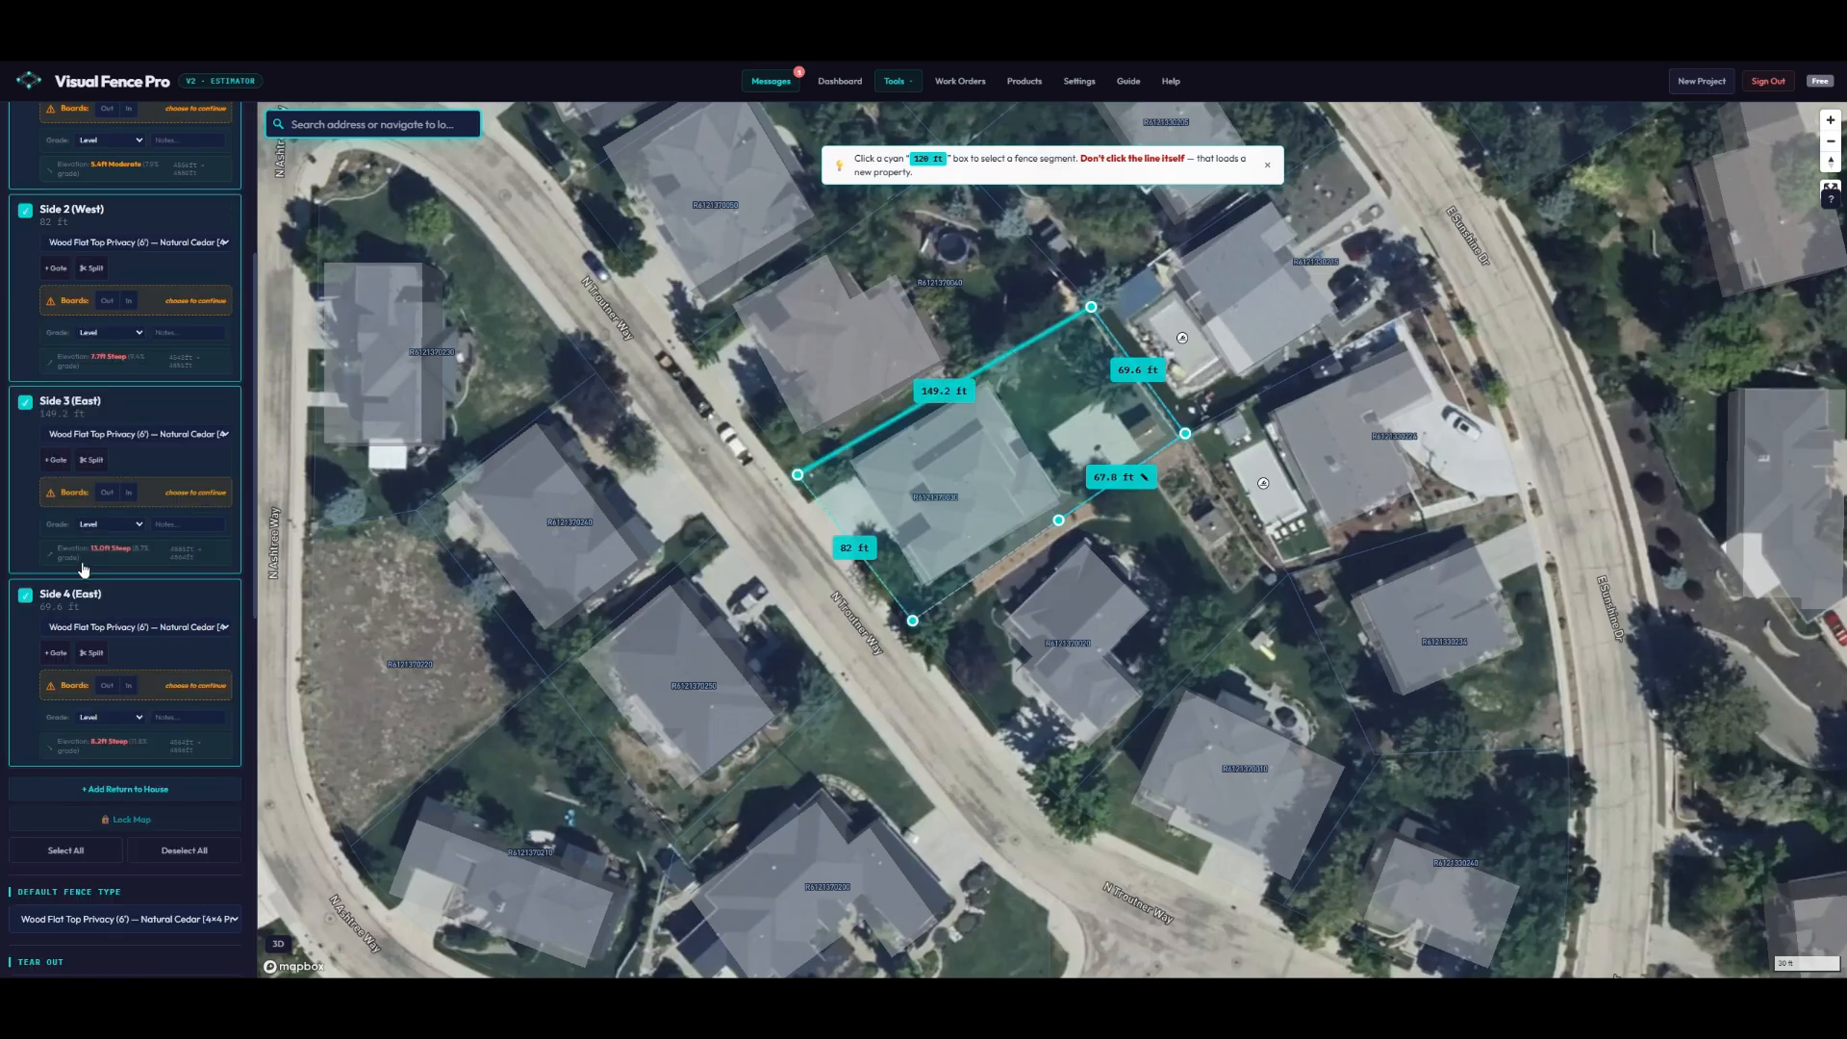
pyautogui.click(171, 850)
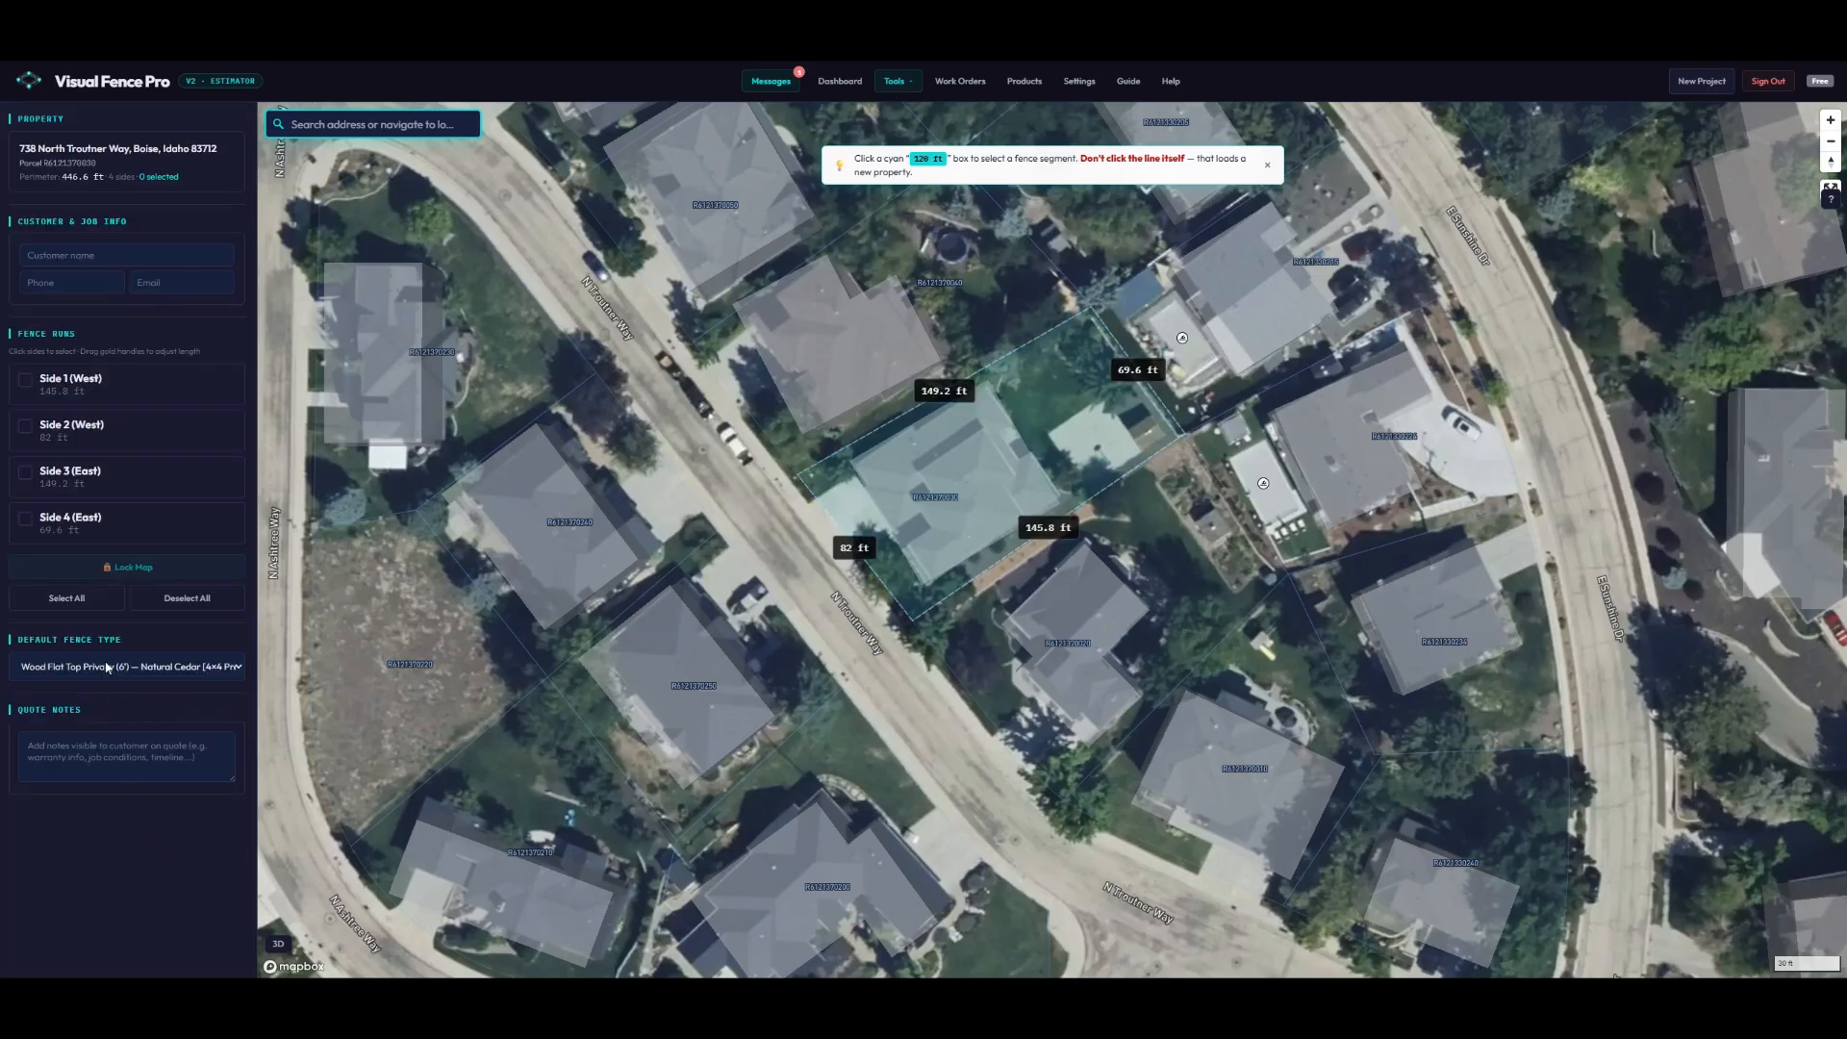
pyautogui.click(66, 597)
pyautogui.scroll(-4, 187, 805)
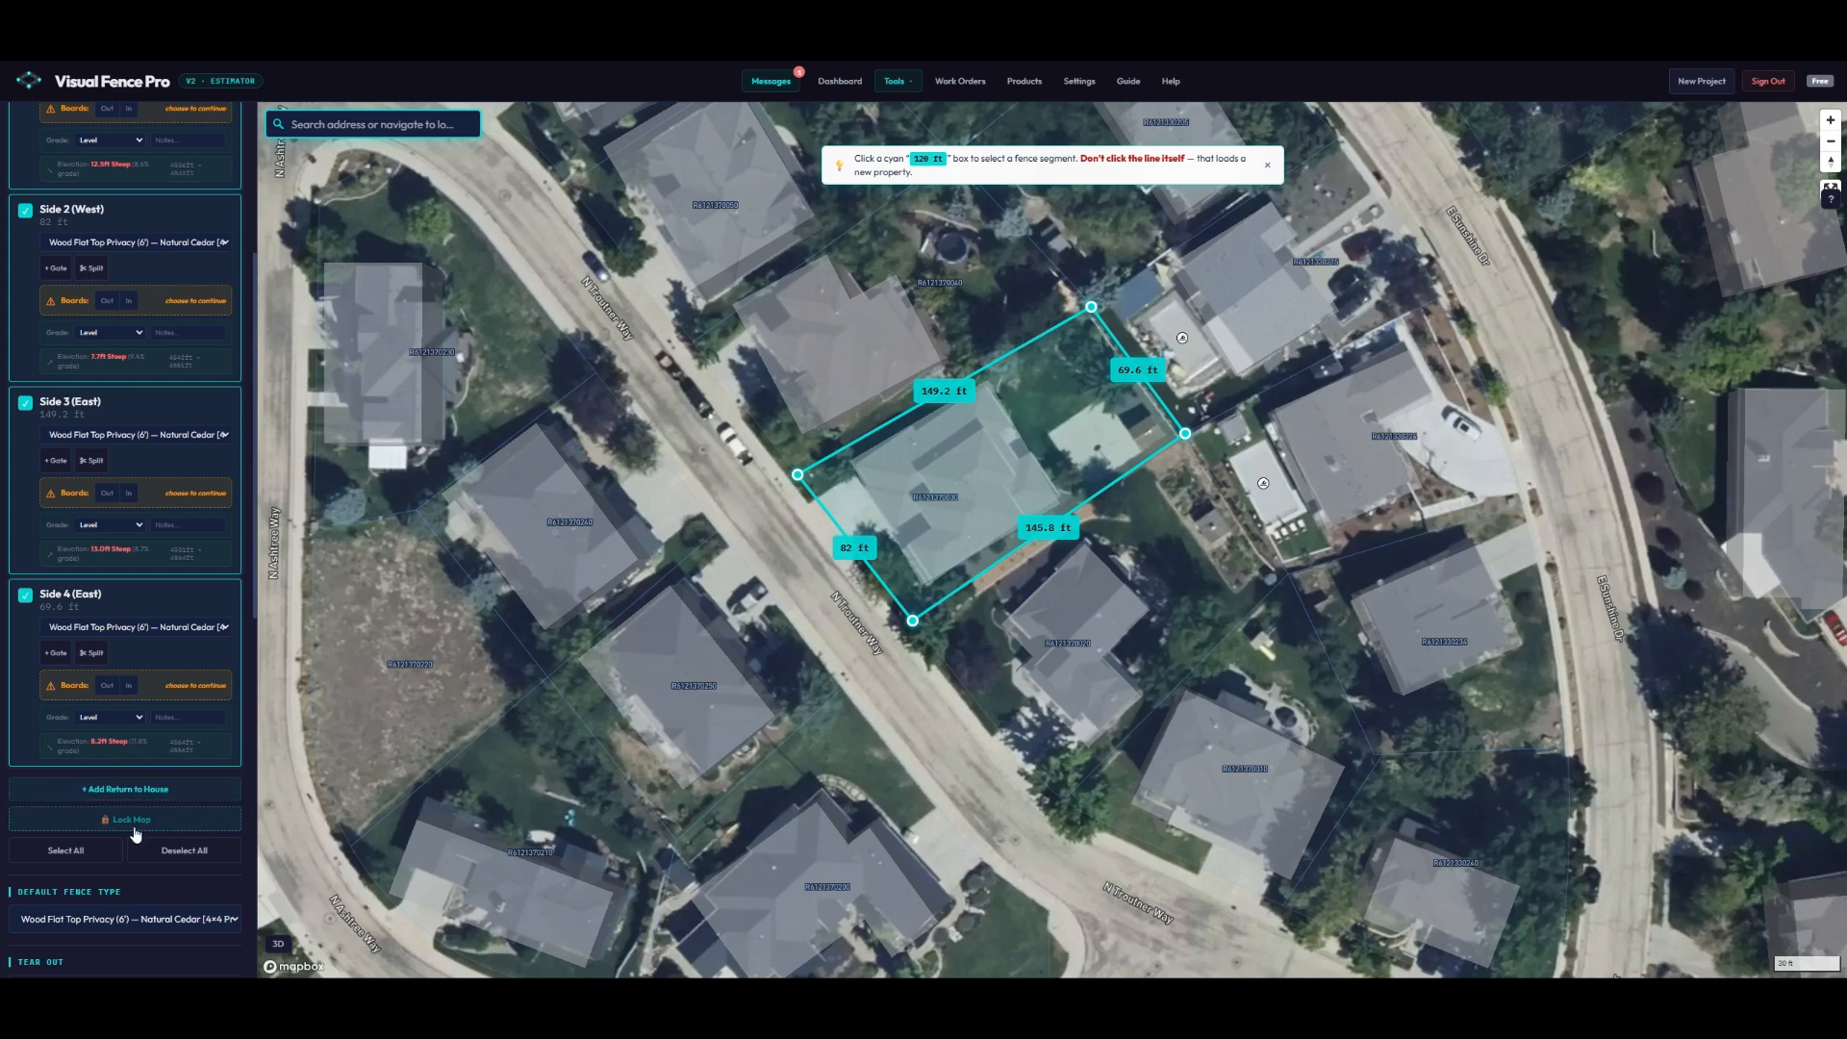
pyautogui.click(162, 850)
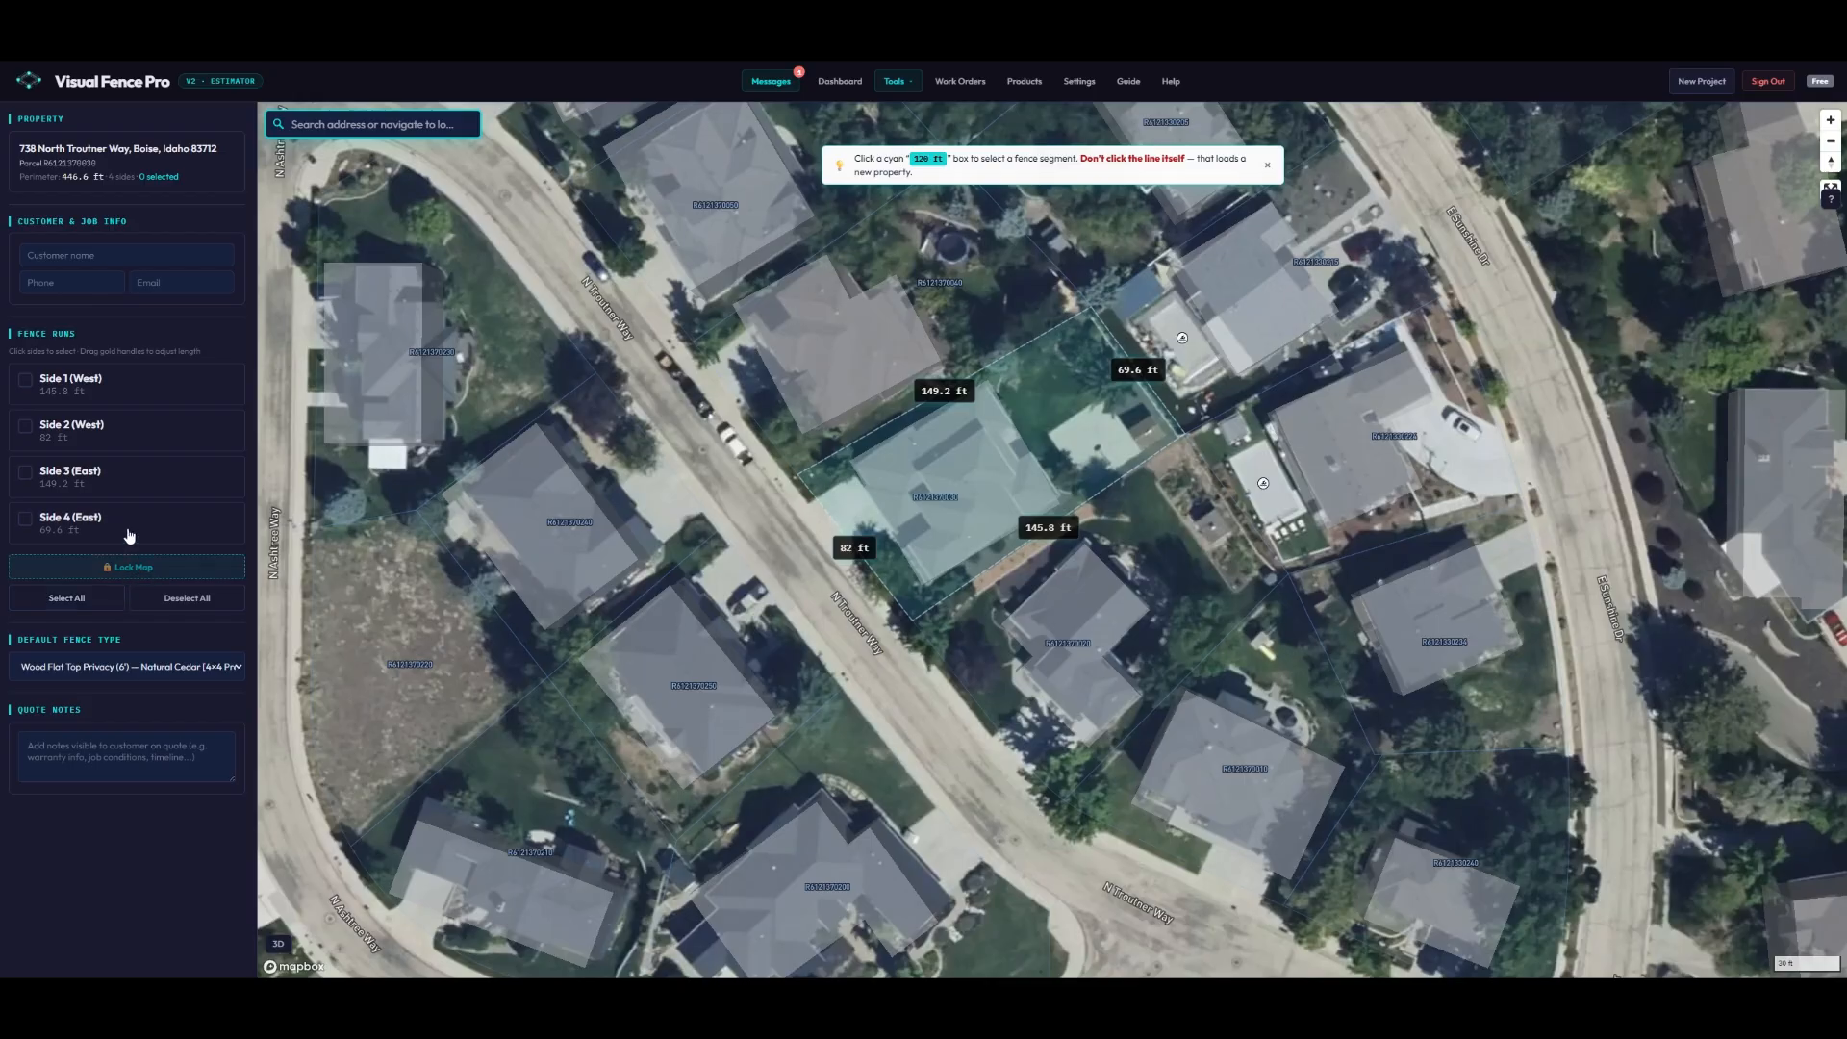
# - Try selecting the 82 ft Side 2 run, then settle on Side 1 (West) alone
pyautogui.click(149, 426)
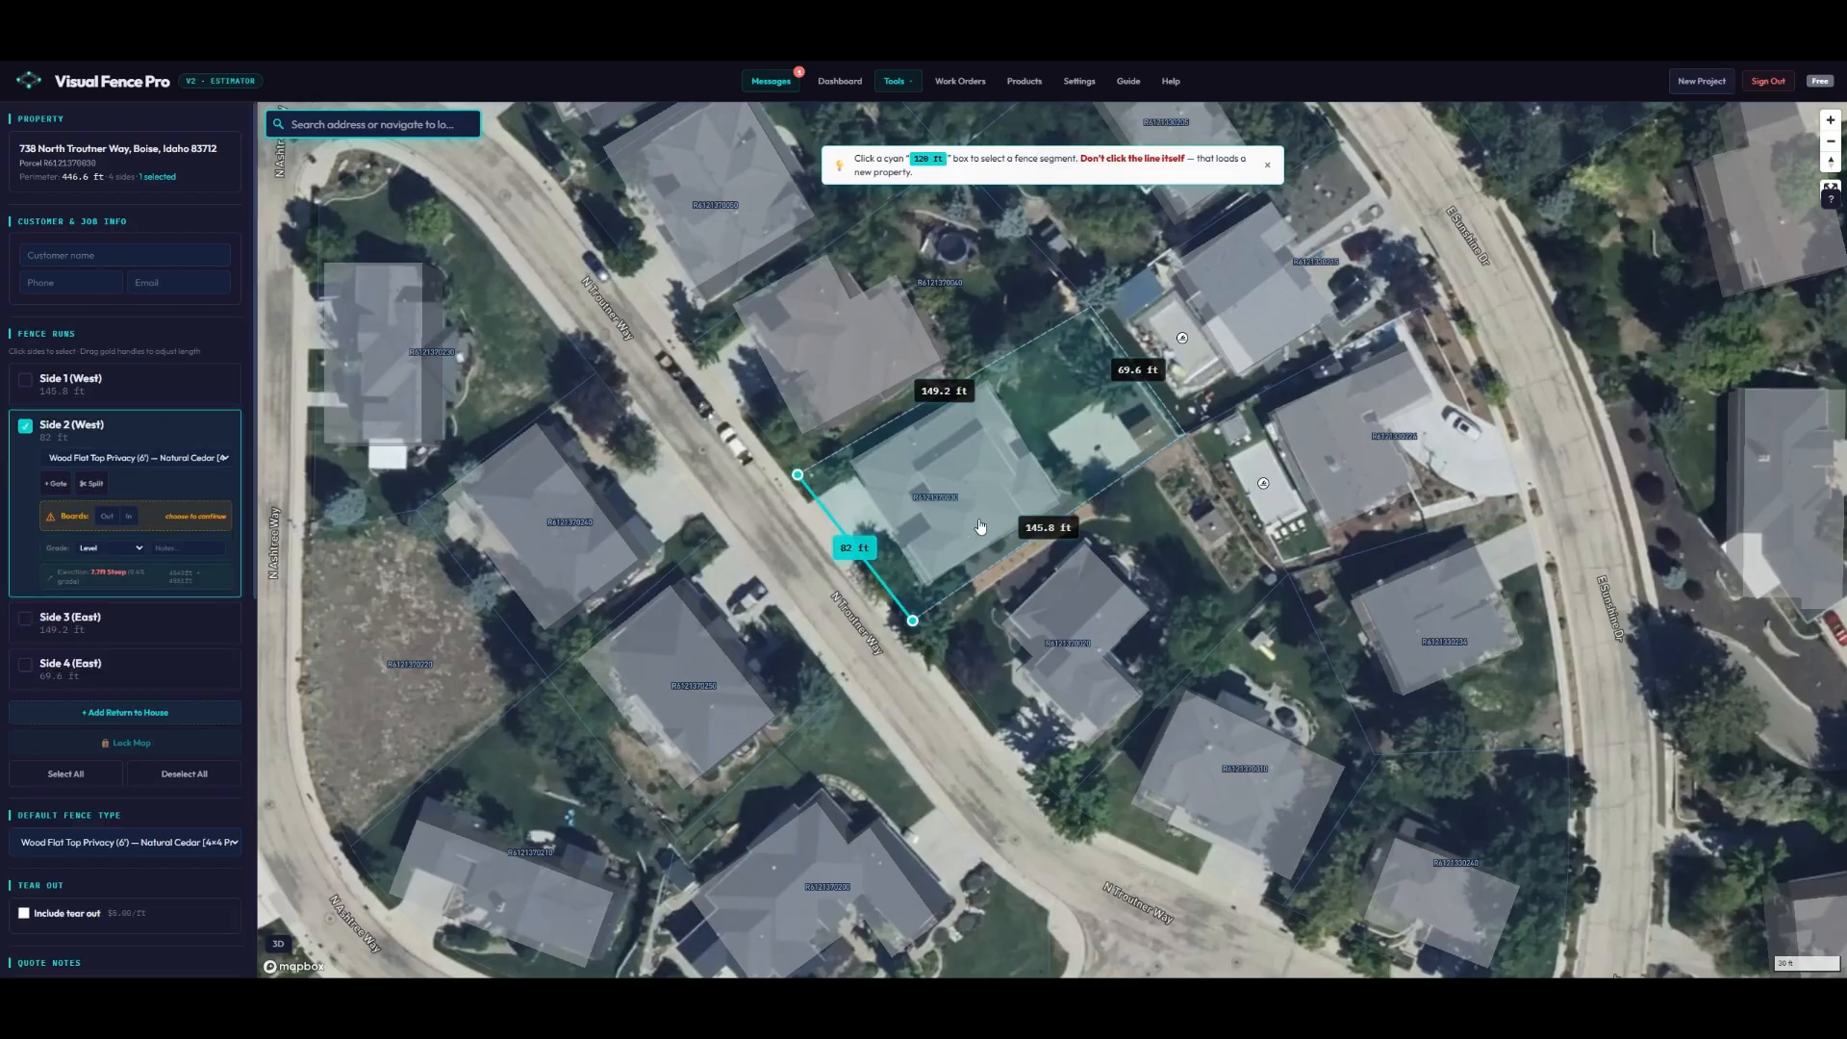
pyautogui.click(1046, 528)
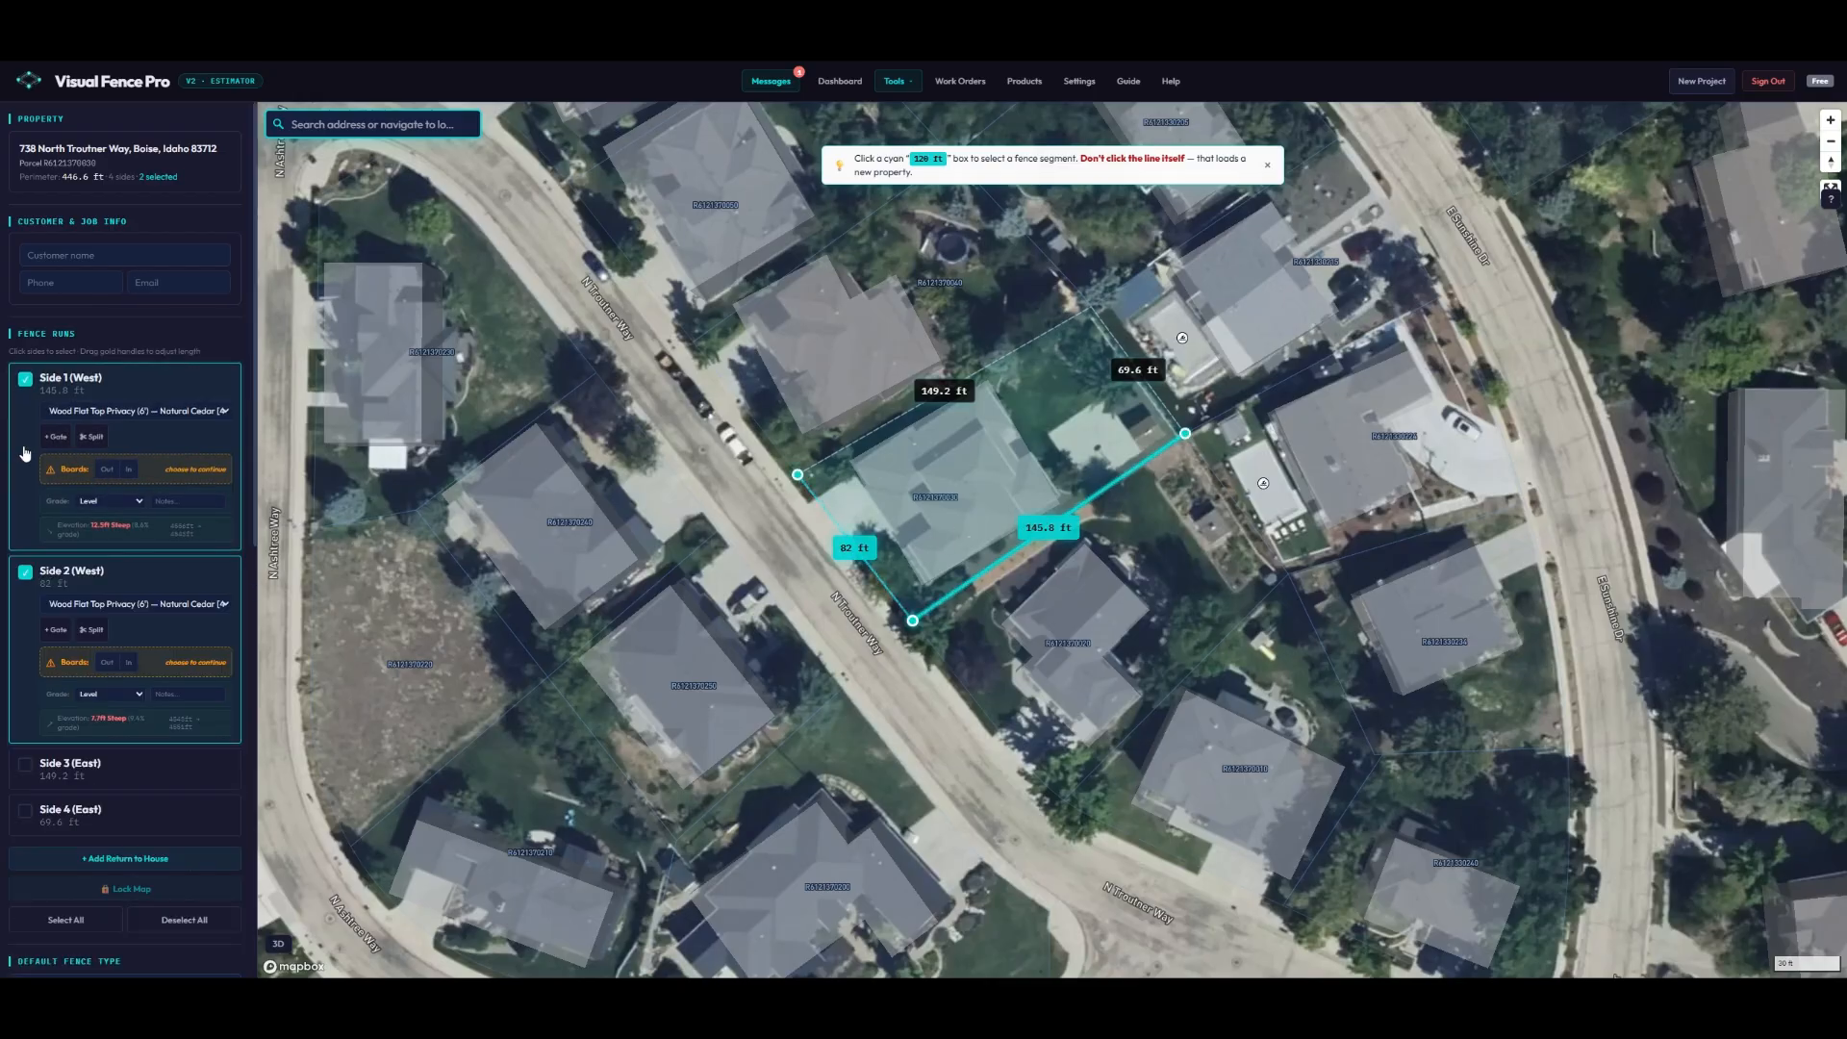
pyautogui.click(25, 379)
pyautogui.click(856, 548)
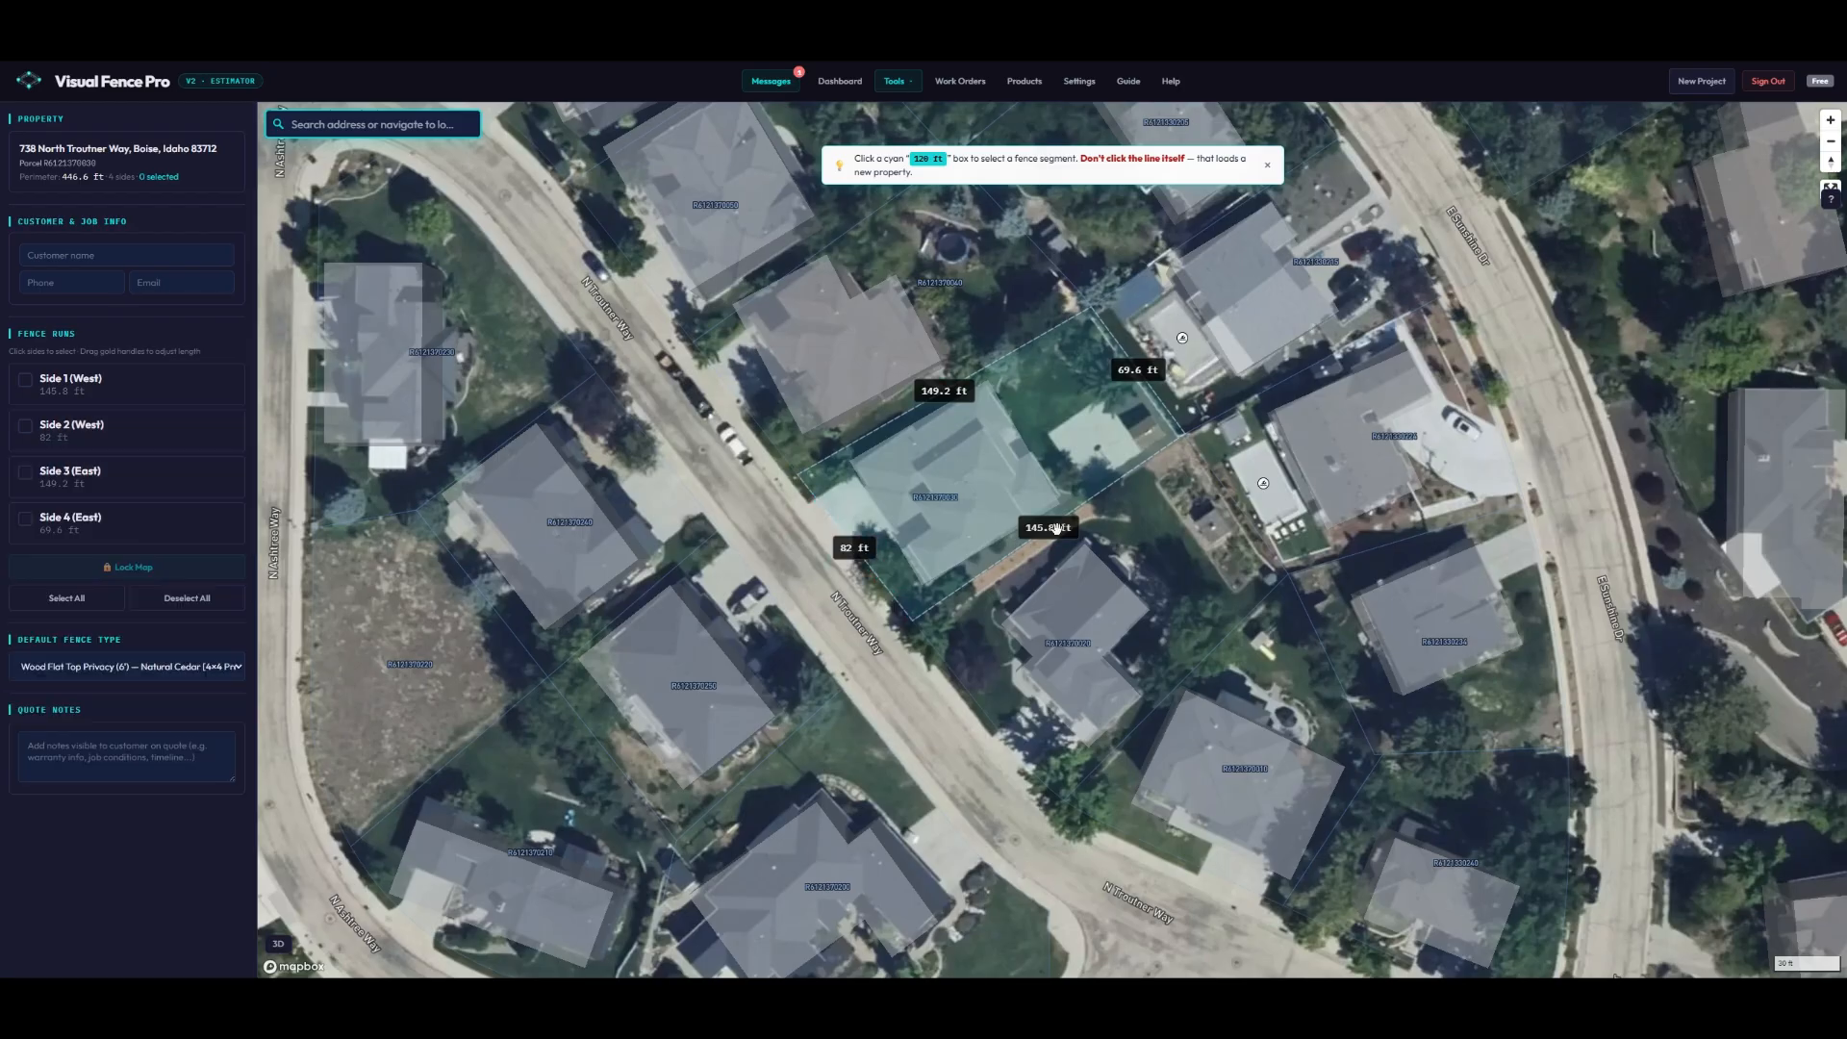
pyautogui.click(1049, 528)
# - Set Side 1 (West) to Wood Dog Ear Privacy and draw a 7 ft West Return to House
pyautogui.click(119, 412)
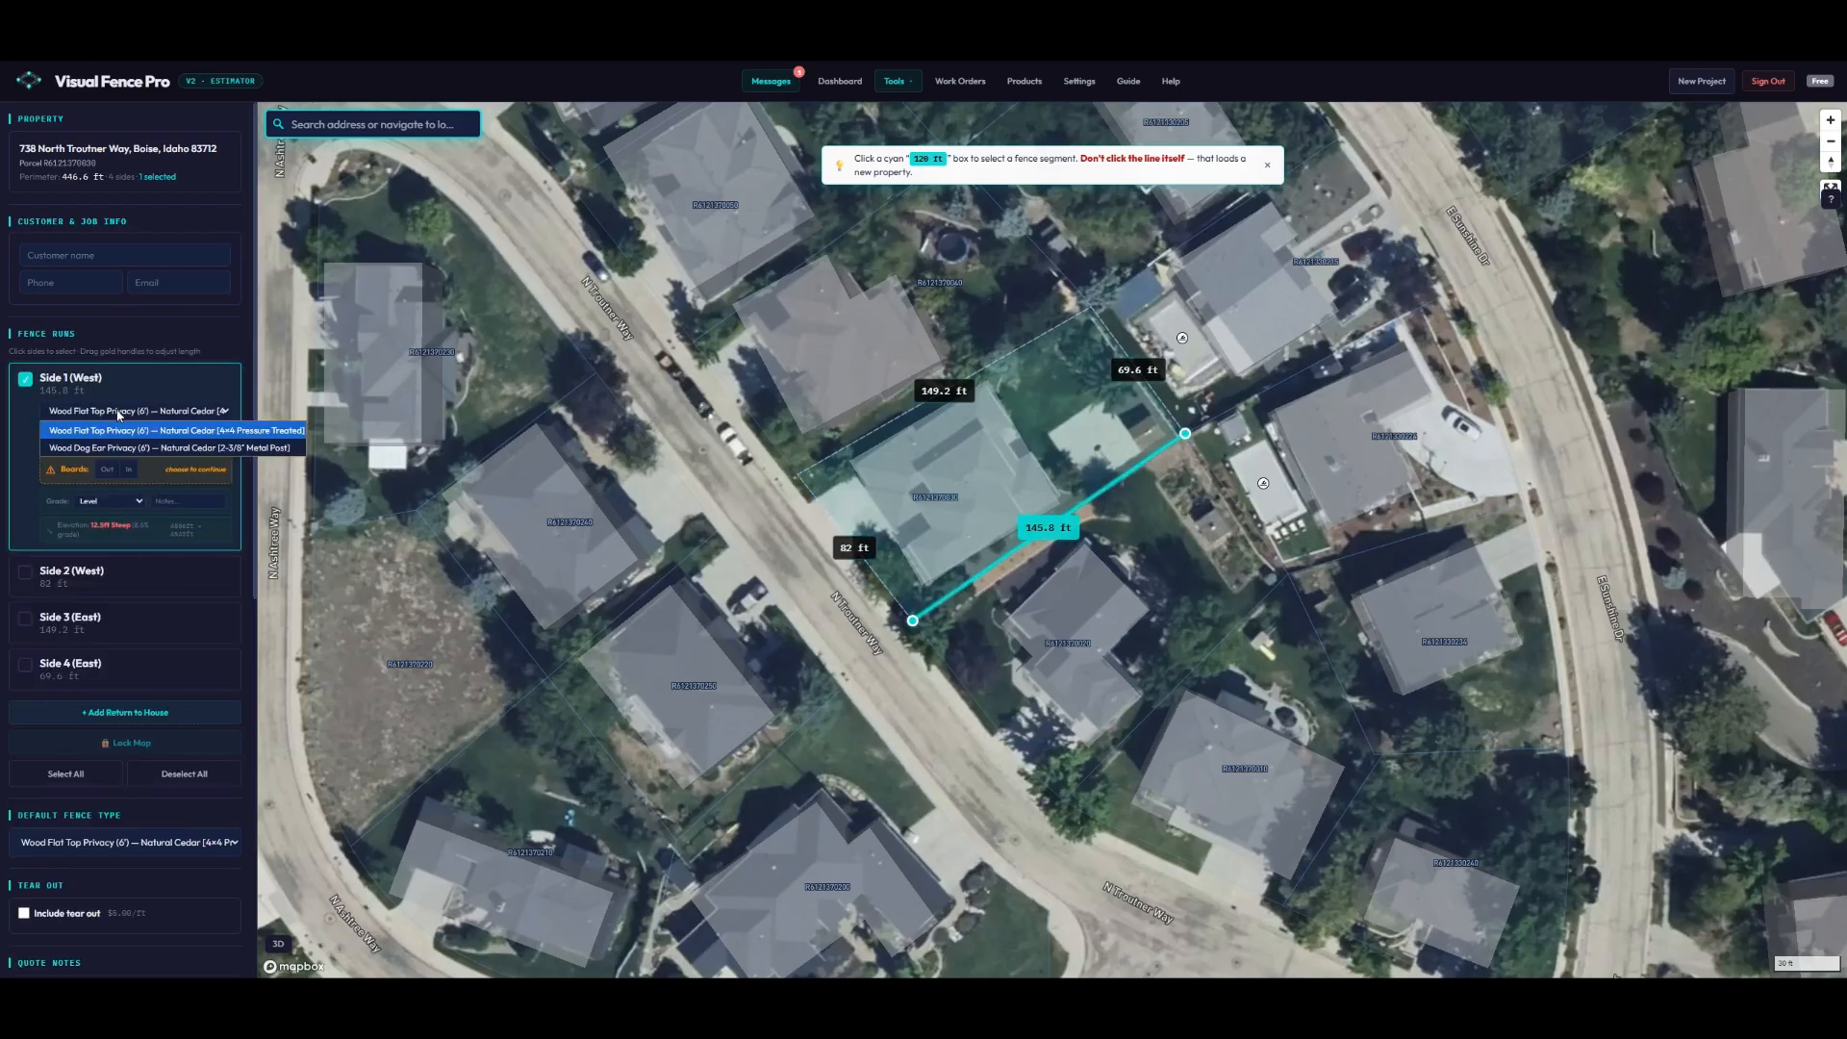
pyautogui.click(152, 448)
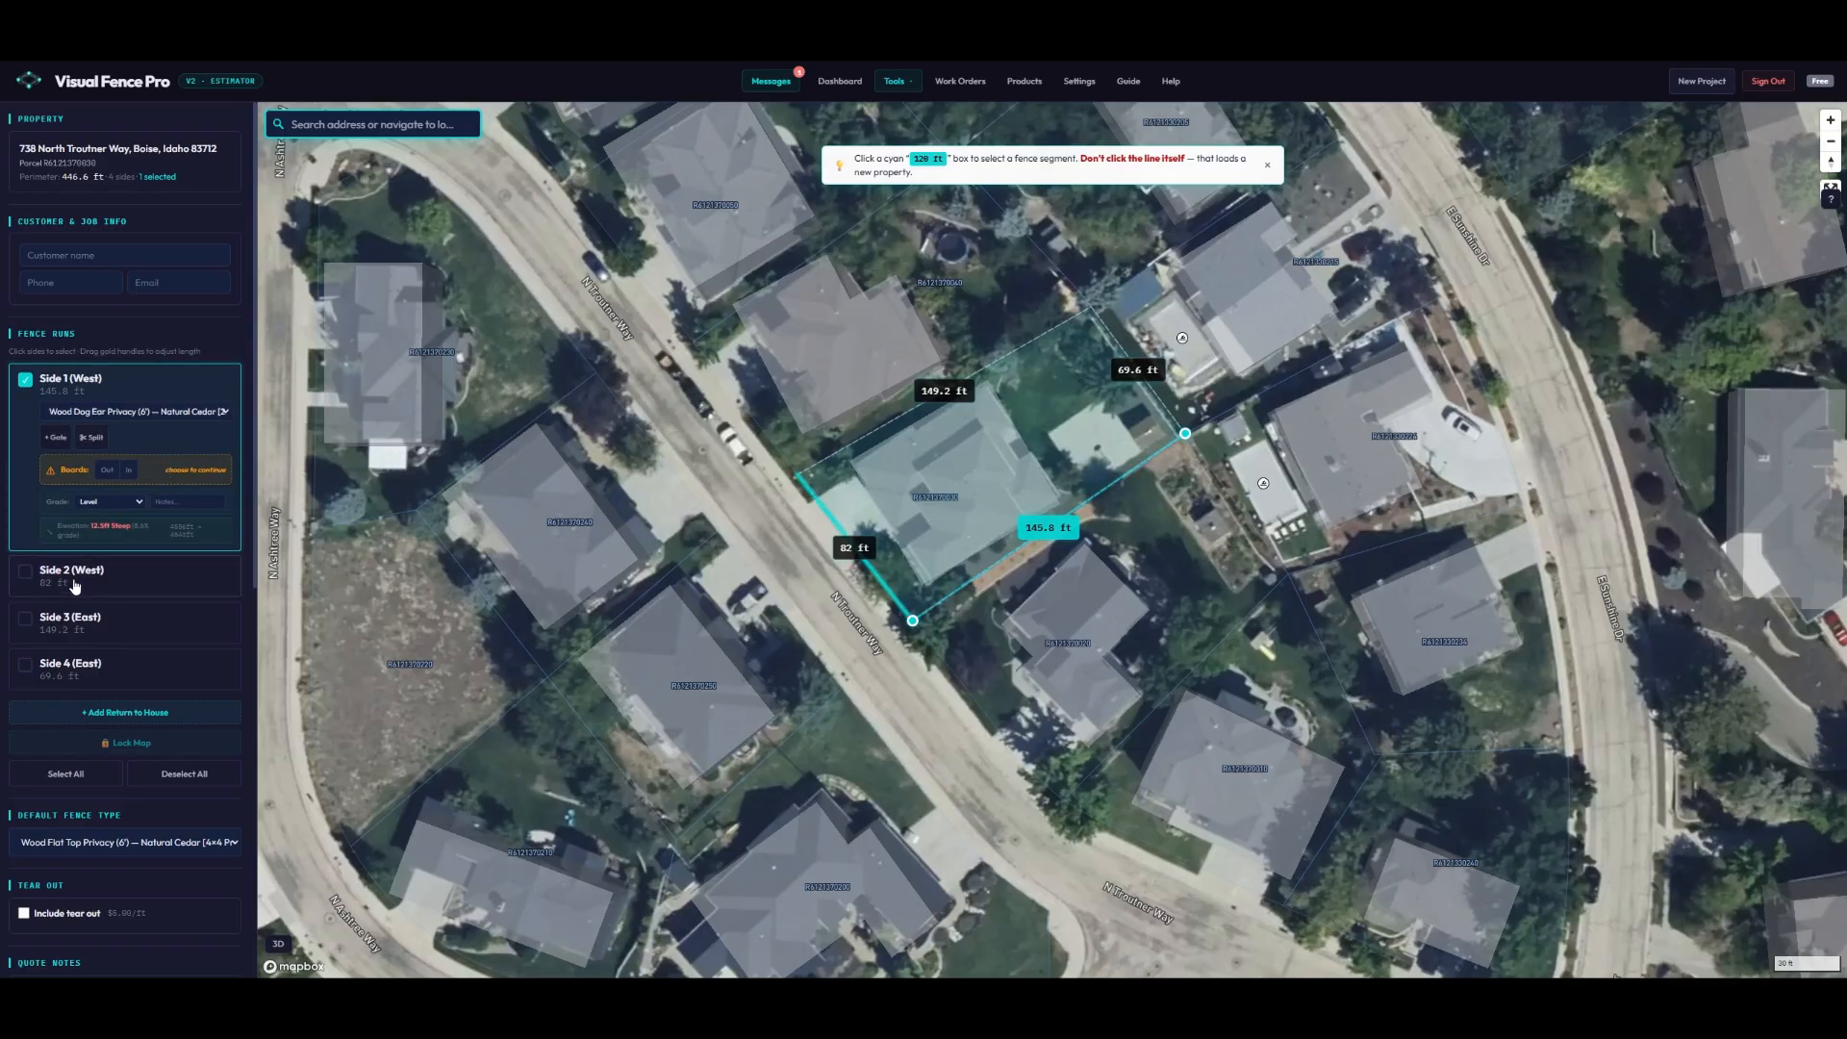
pyautogui.click(127, 714)
pyautogui.scroll(5, 1038, 534)
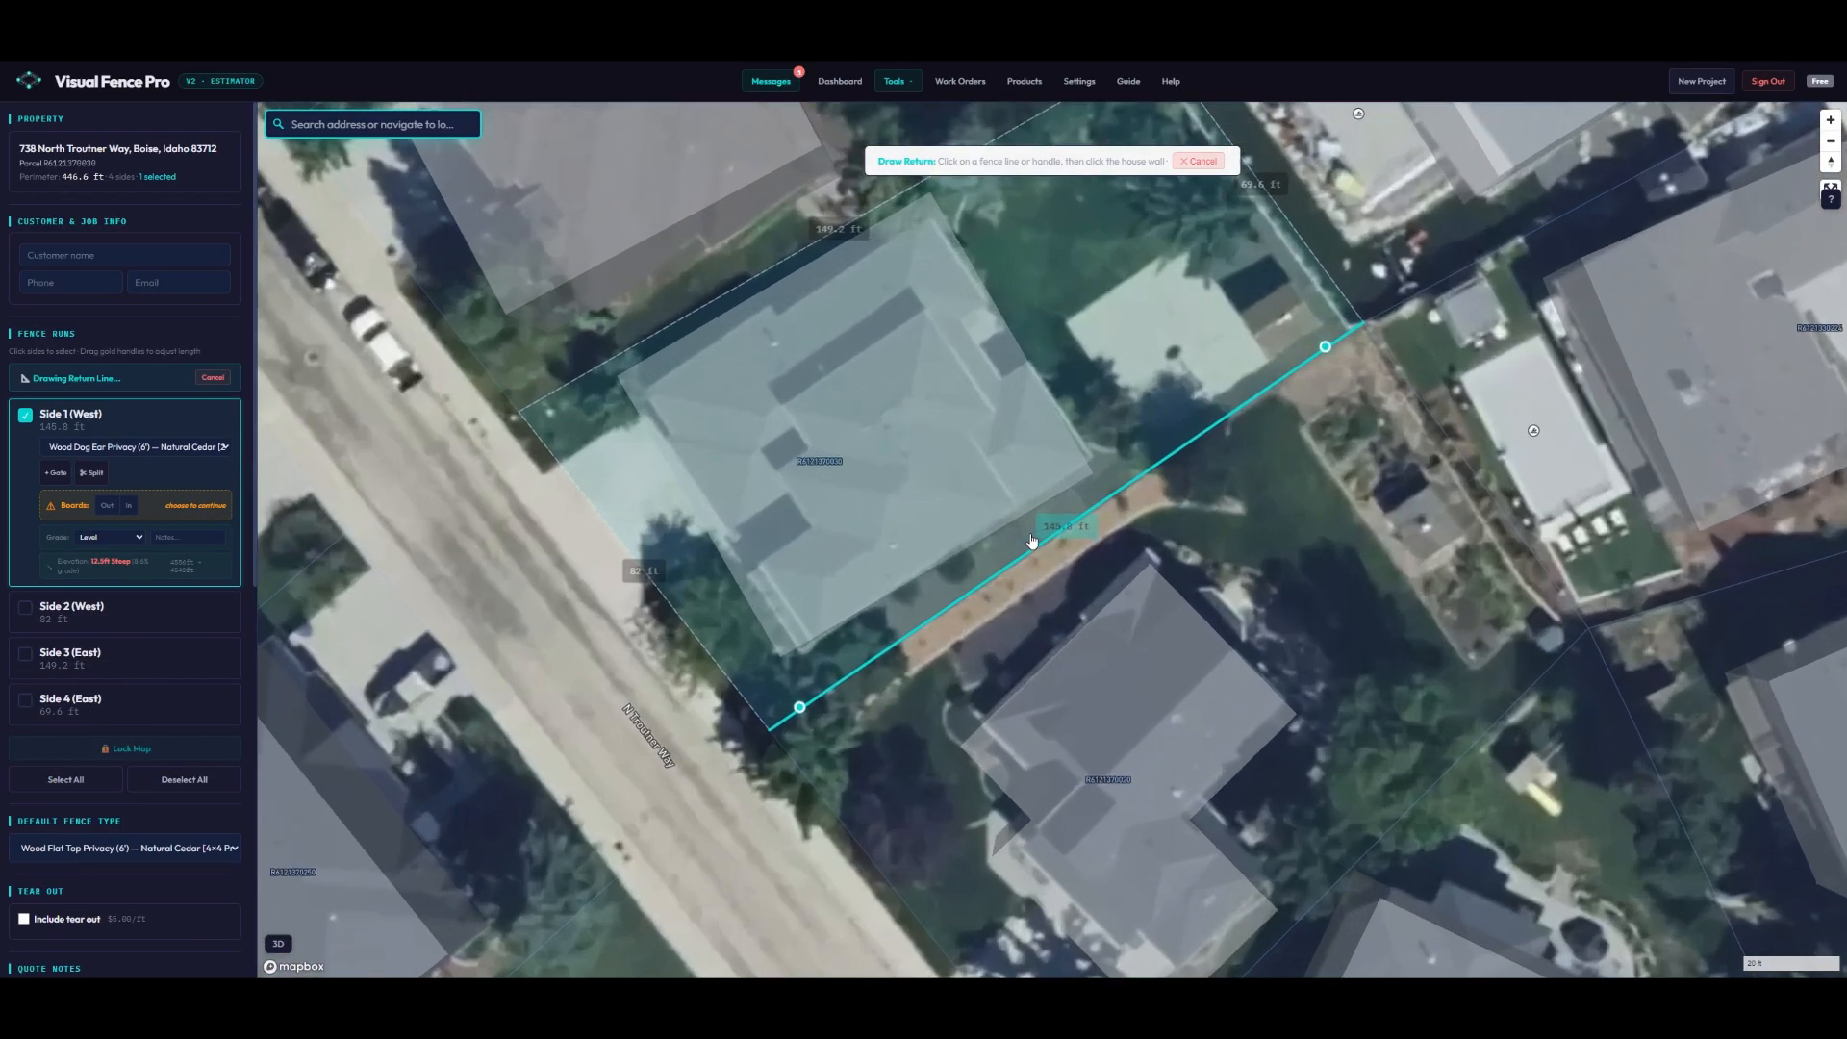
pyautogui.click(1040, 543)
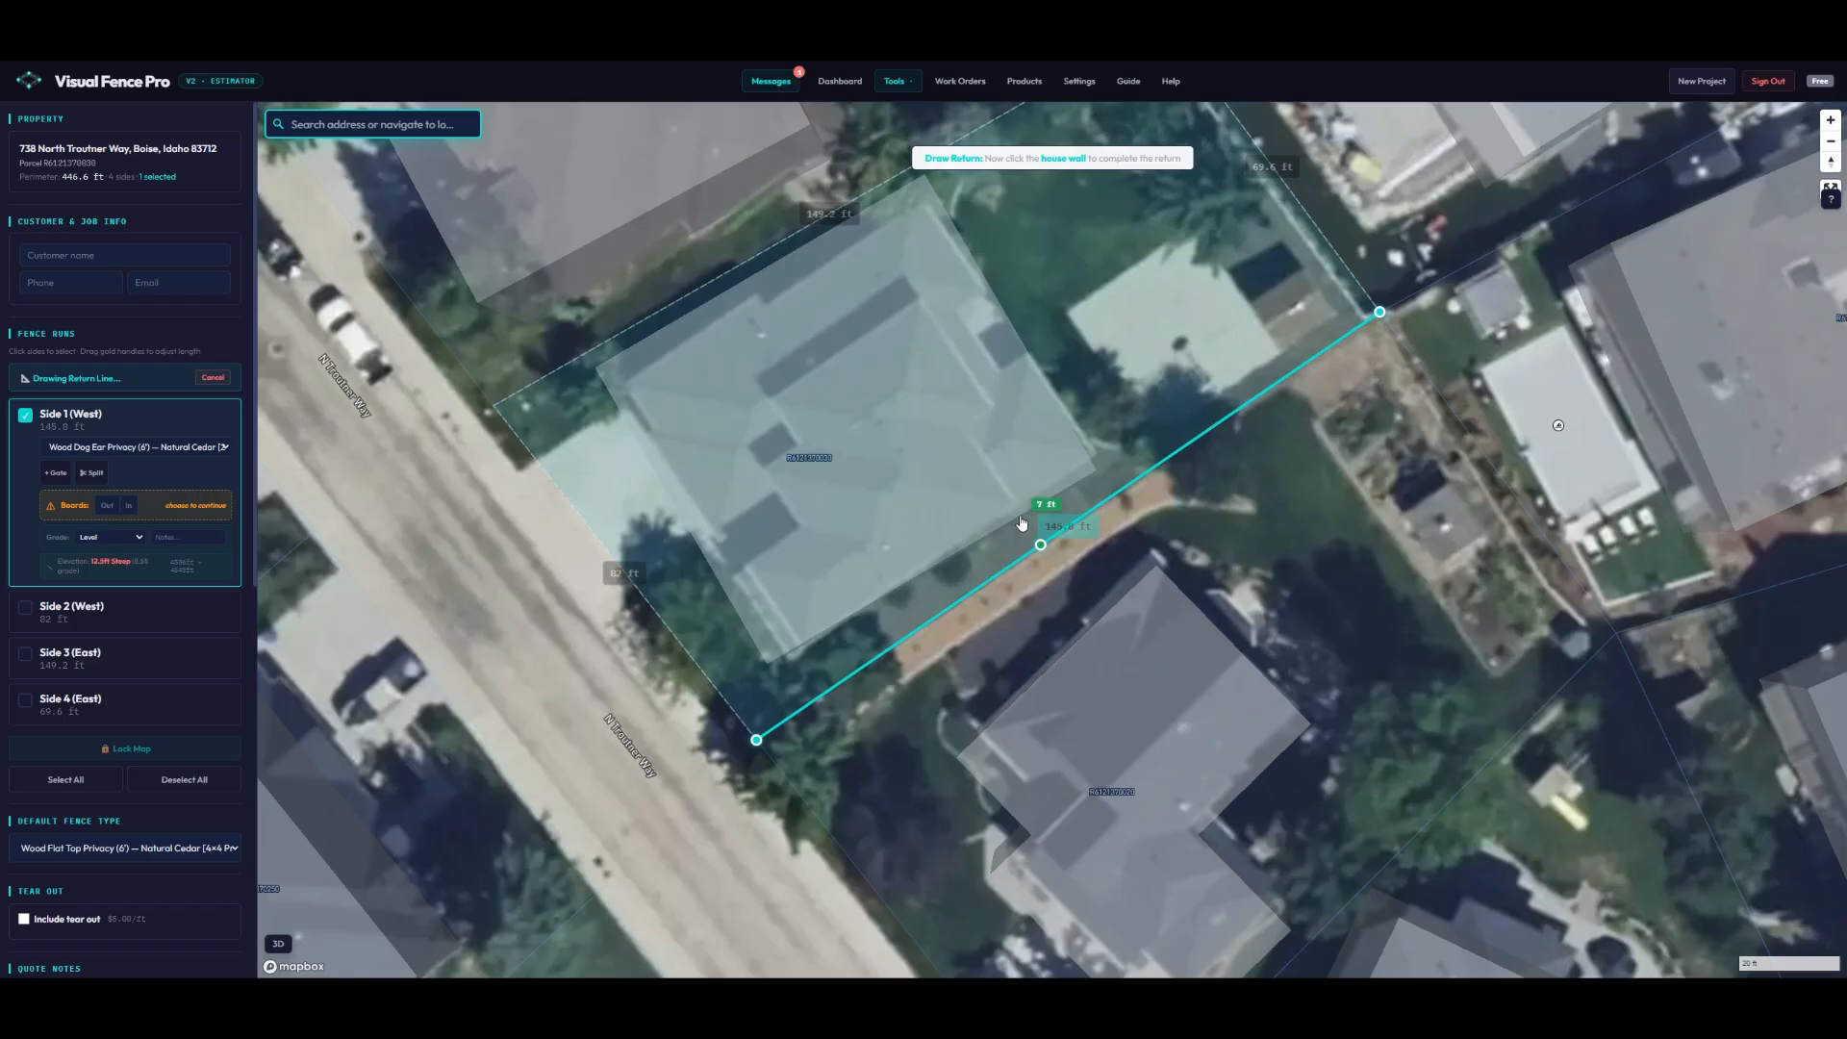
pyautogui.click(1019, 516)
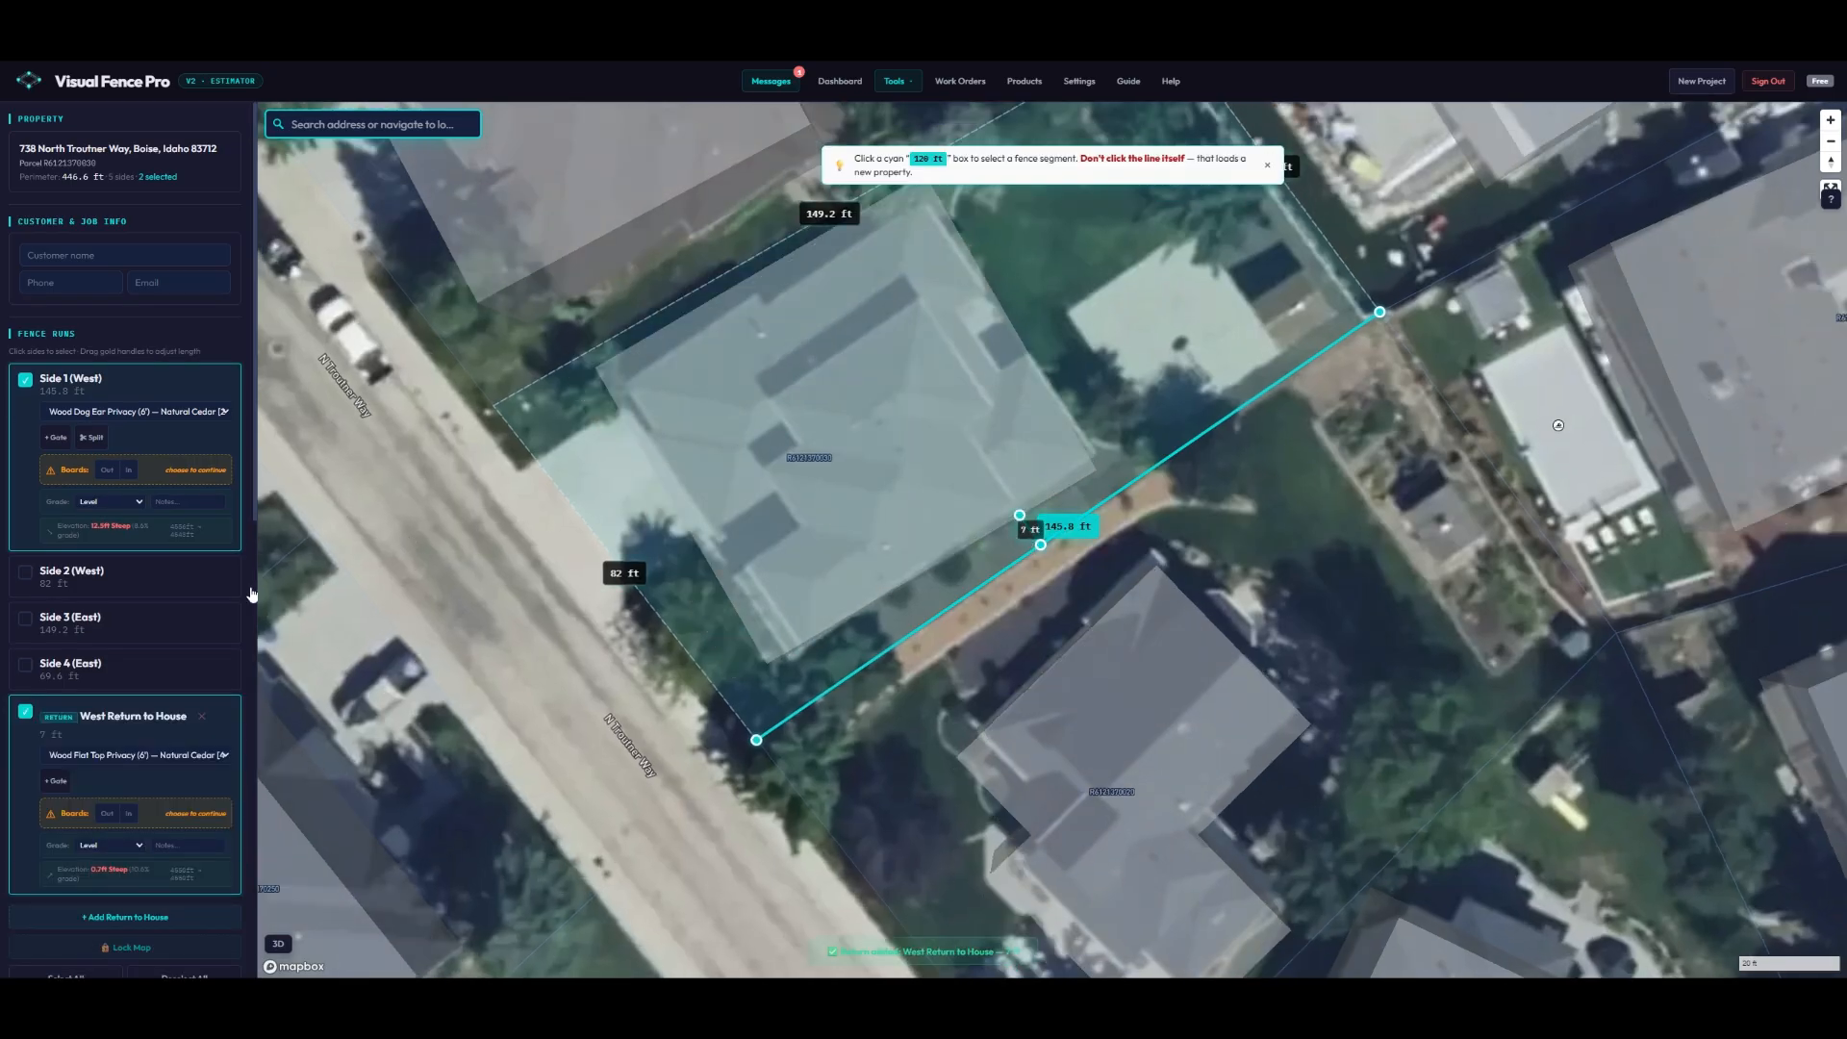
# - Place a 3 ft walk gate on the West Return to House with its swing set to Out
pyautogui.click(56, 781)
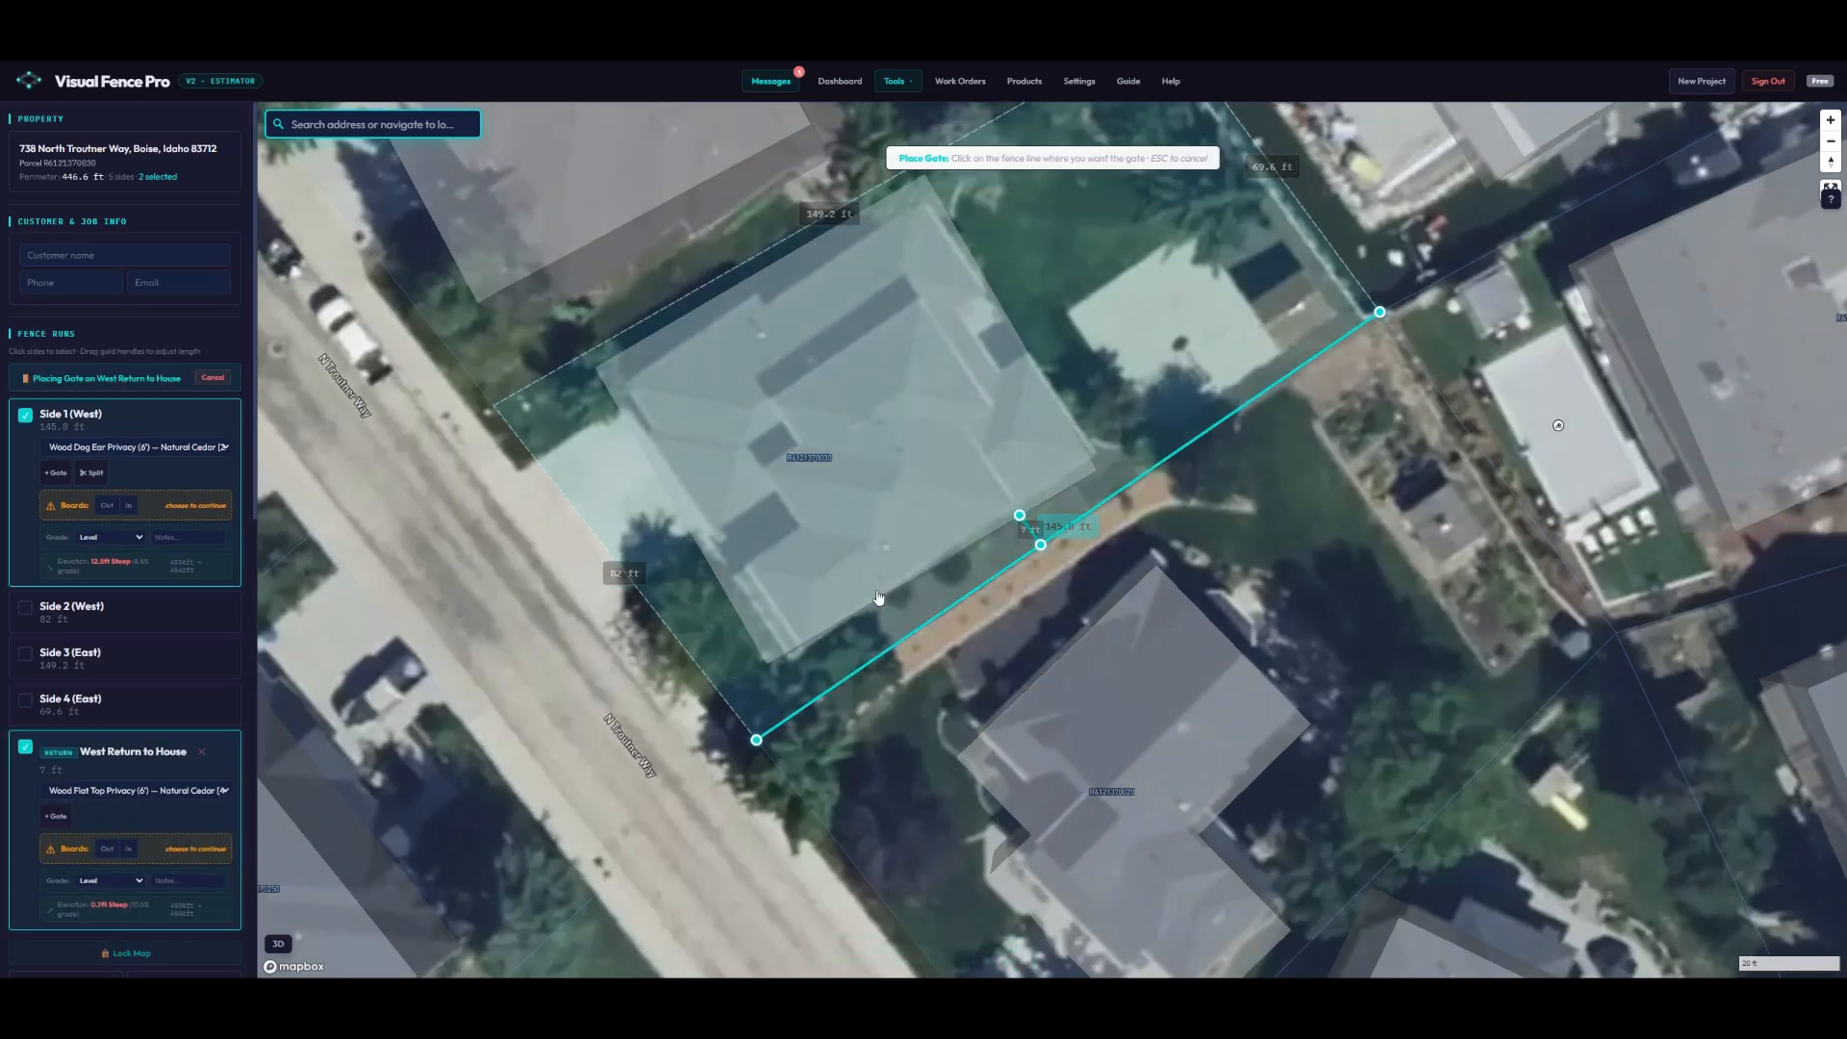
pyautogui.scroll(3, 1042, 518)
pyautogui.click(1042, 517)
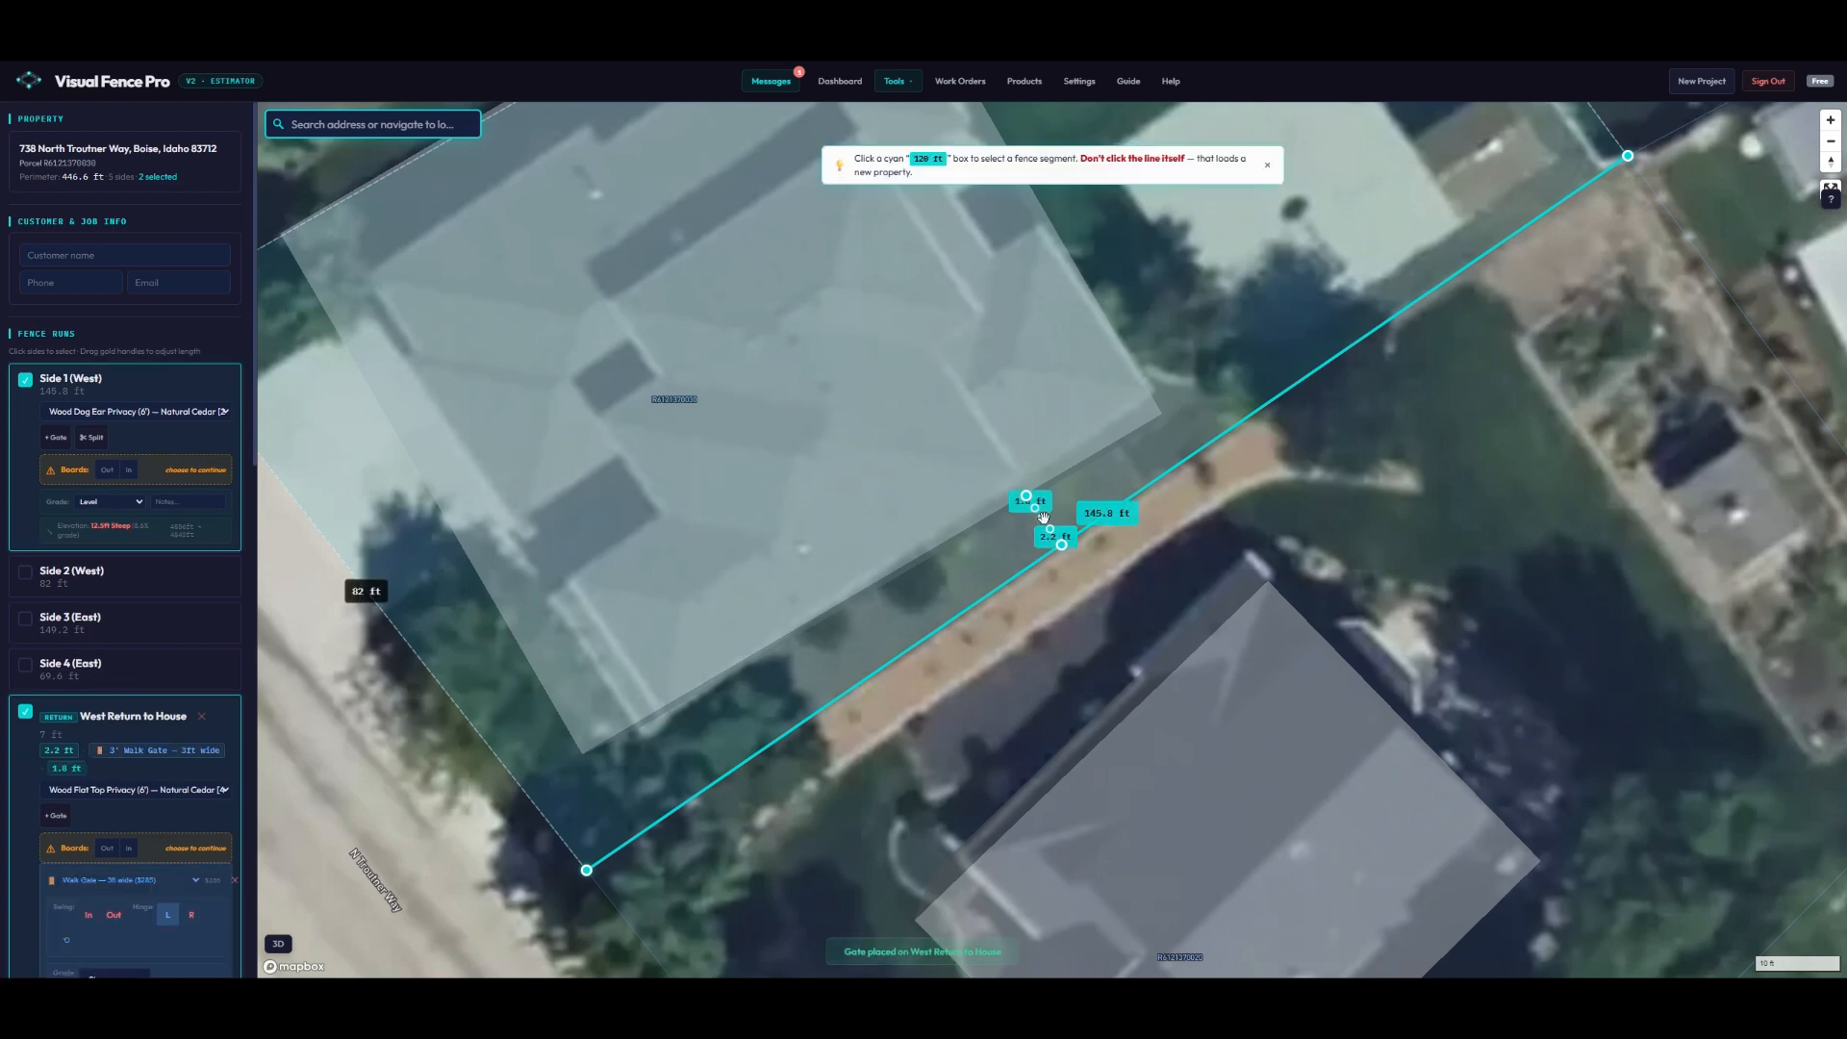
pyautogui.scroll(-2, 92, 726)
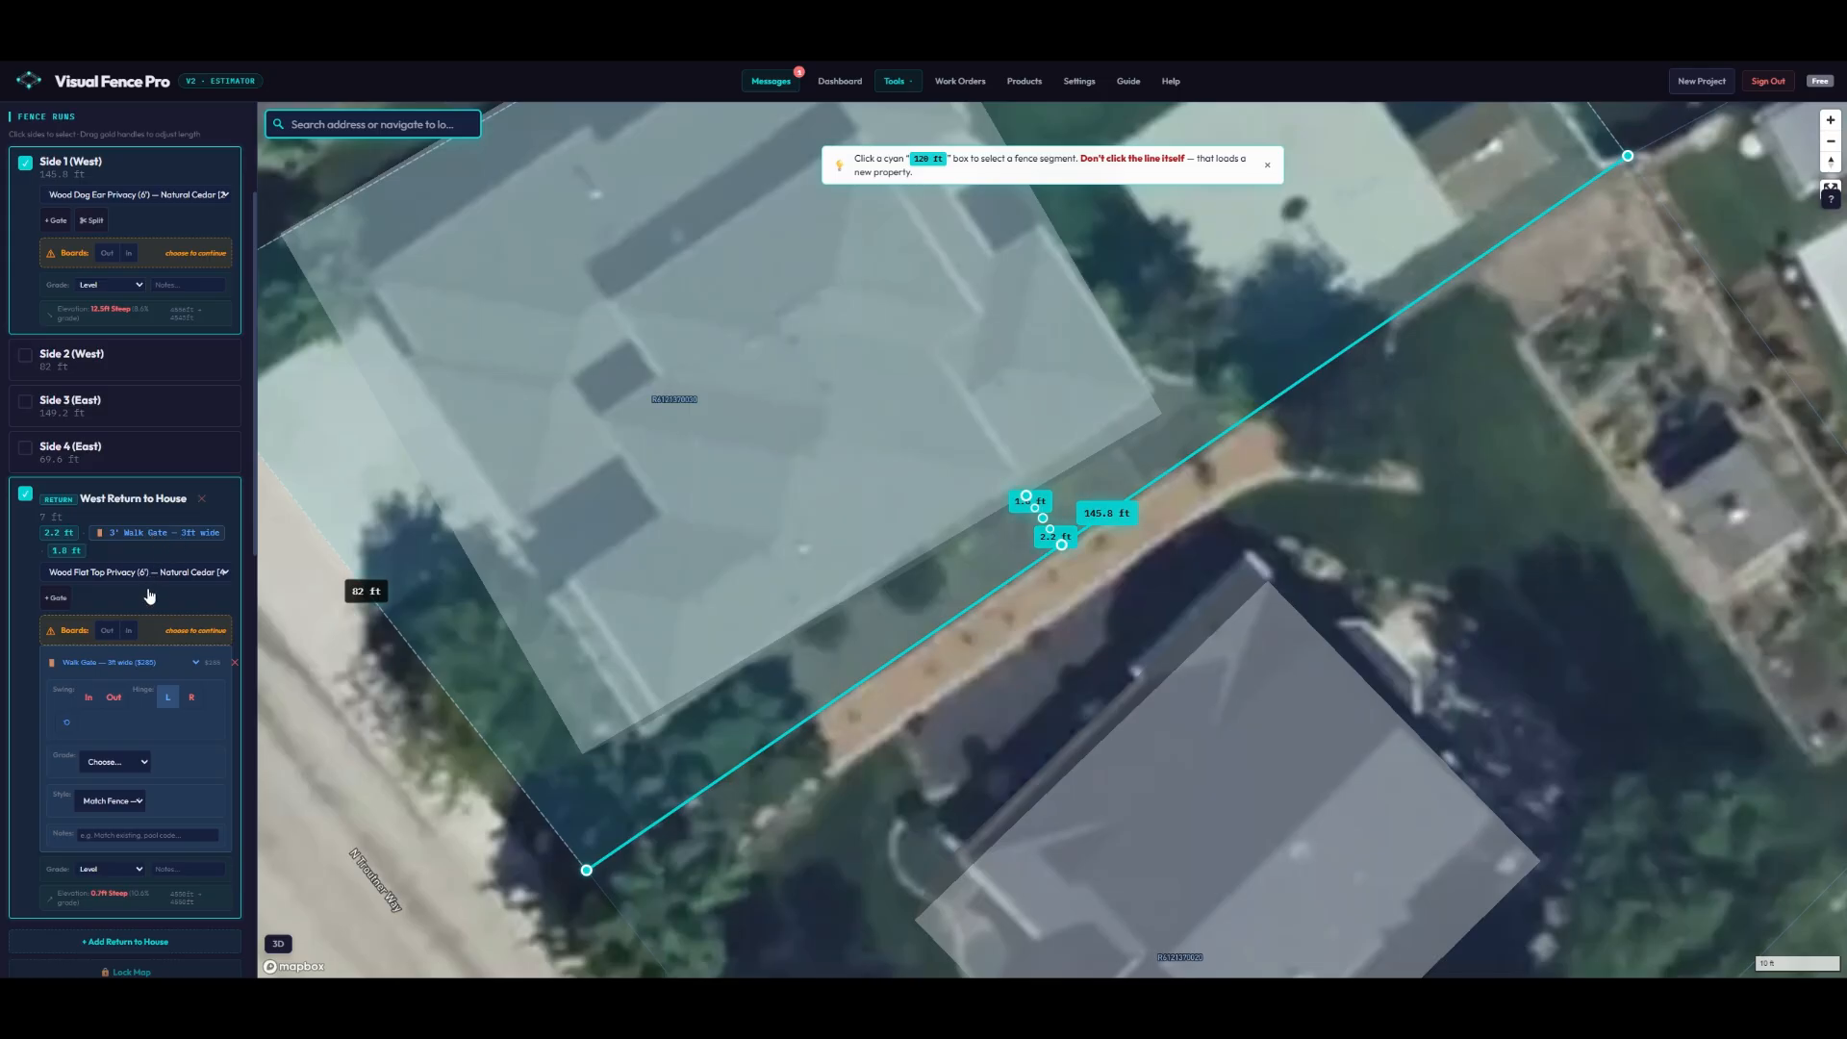
pyautogui.click(88, 706)
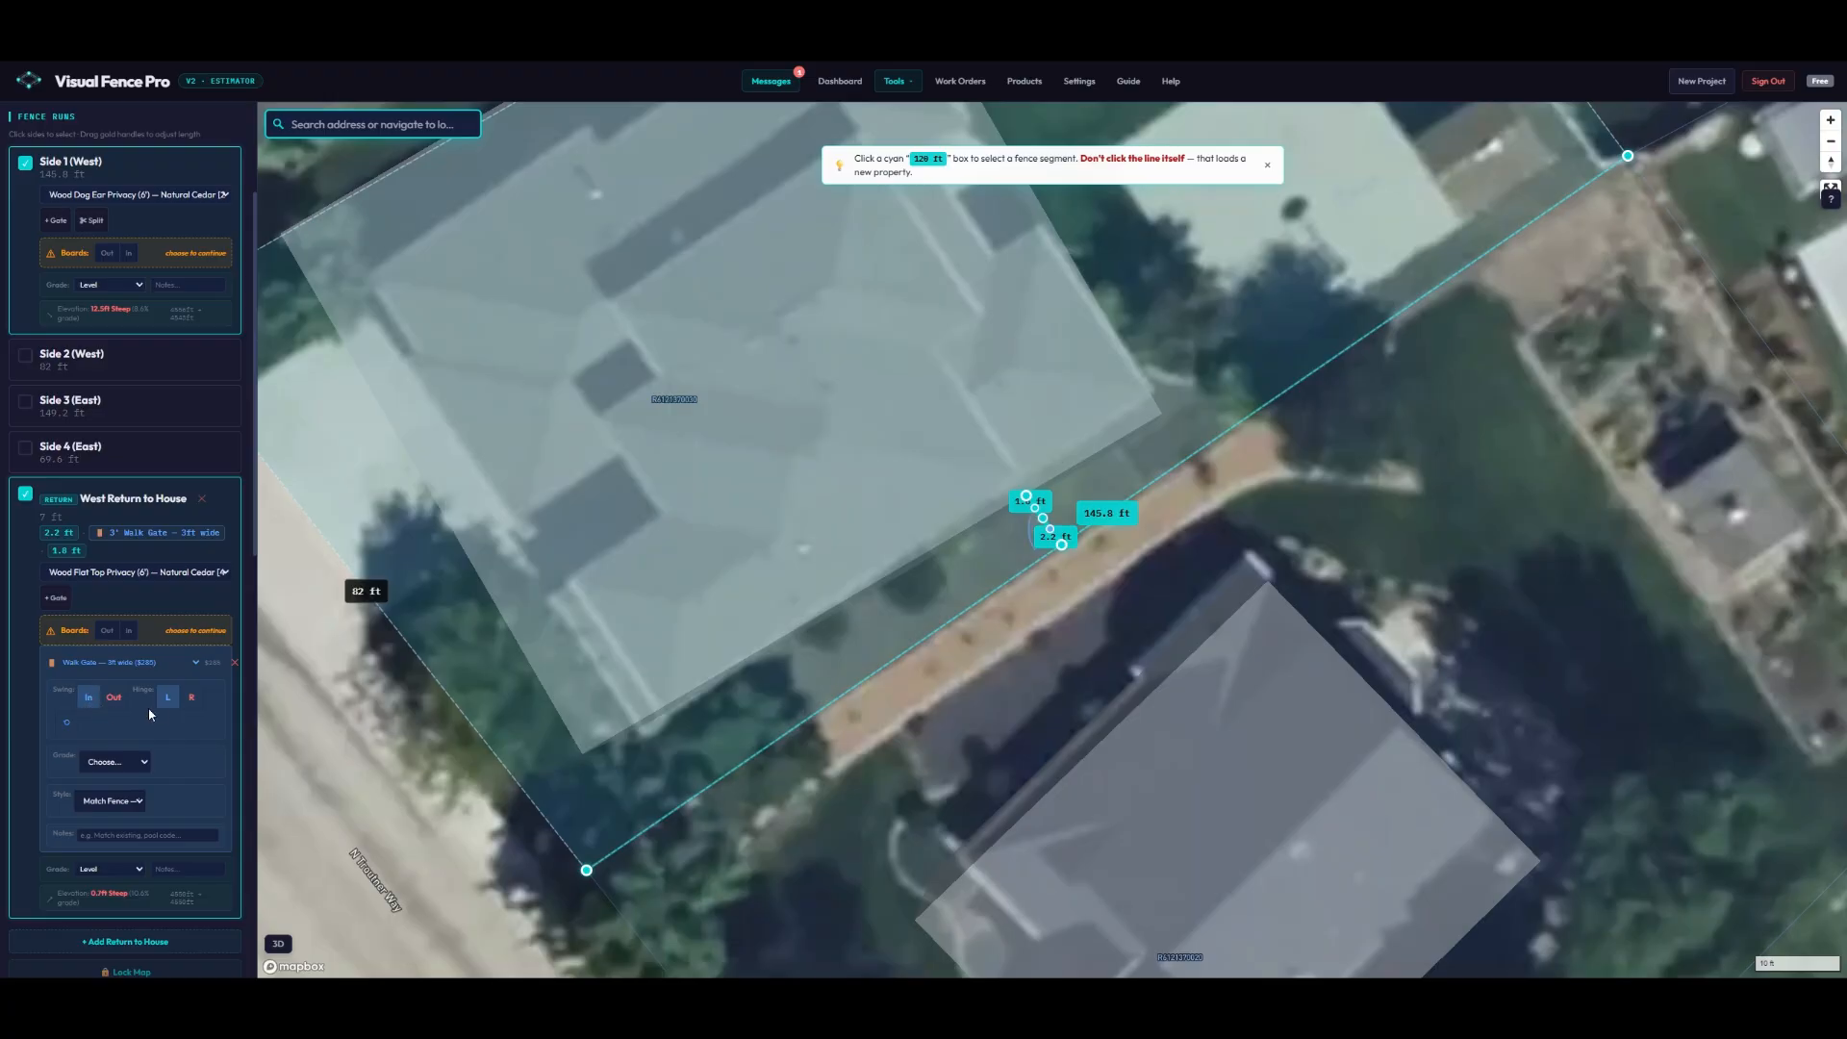
pyautogui.click(114, 699)
pyautogui.scroll(-3, 153, 710)
# - Include 153 ft of tear-out, enter 30 labor hours and generate the full quote totalling $7285.74
pyautogui.scroll(-3, 166, 719)
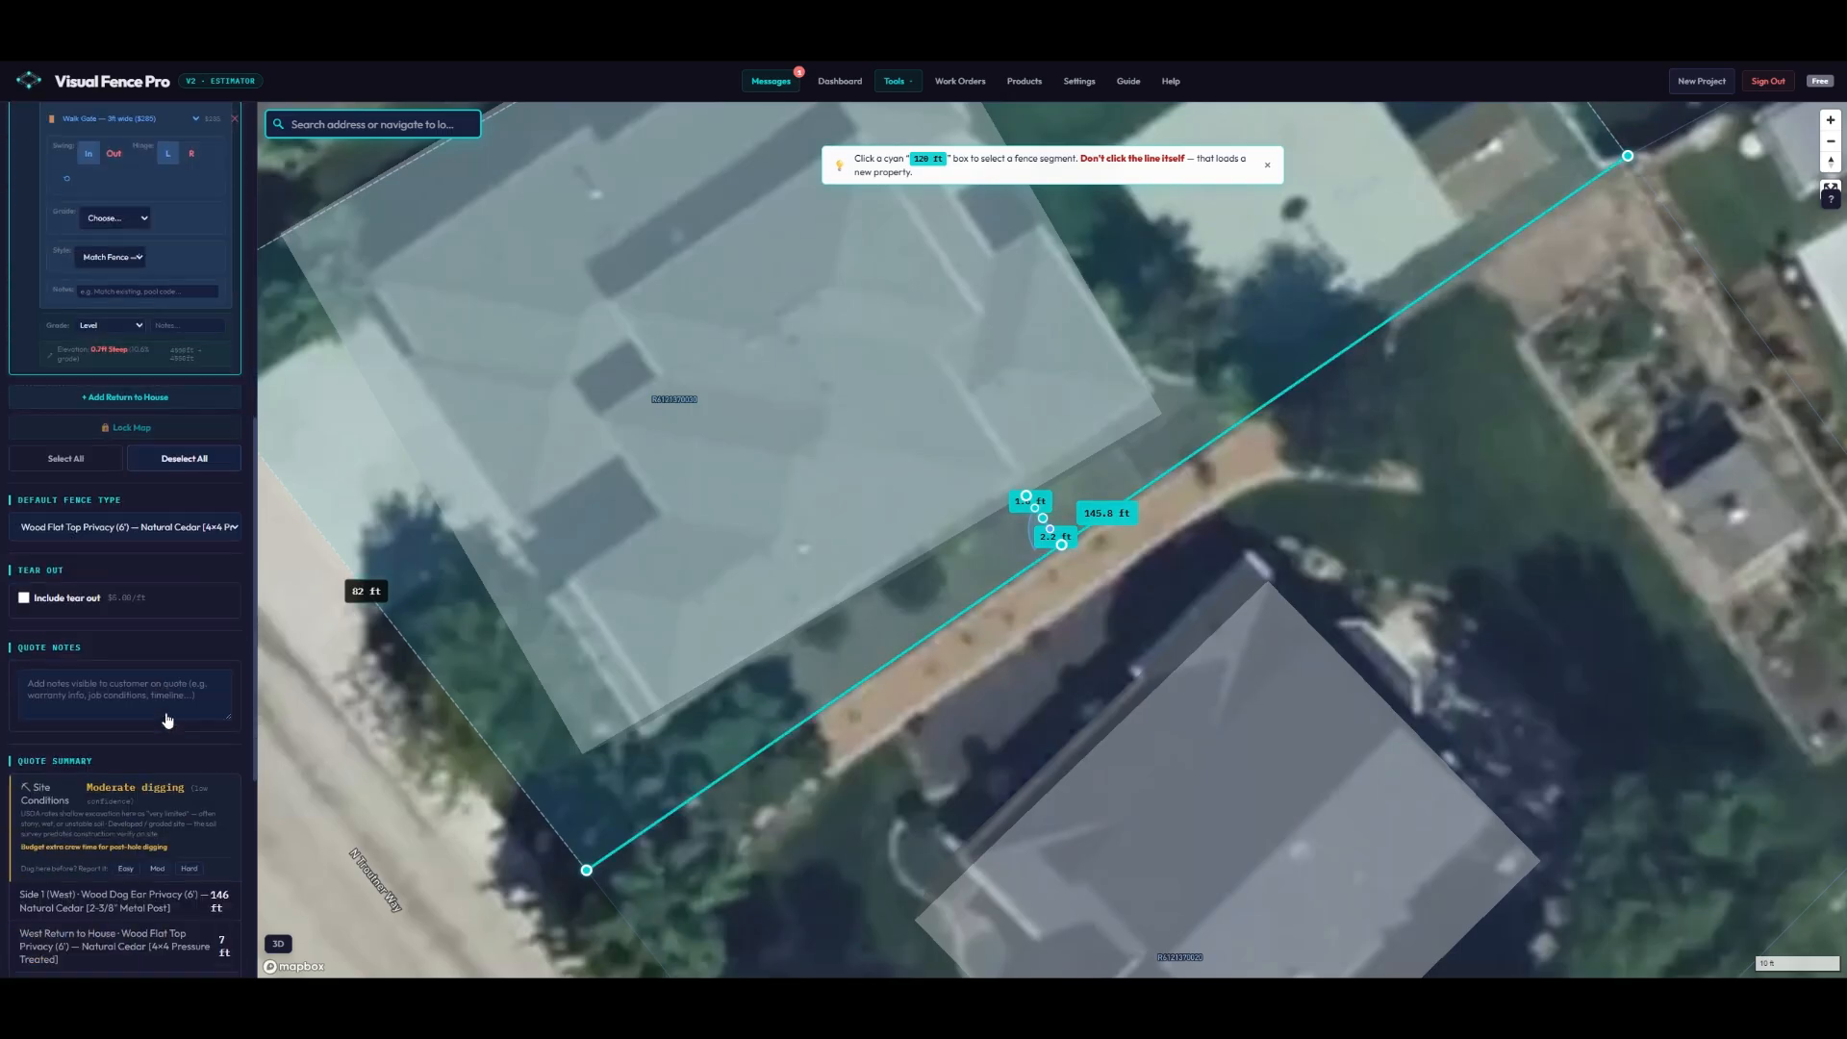
pyautogui.click(24, 565)
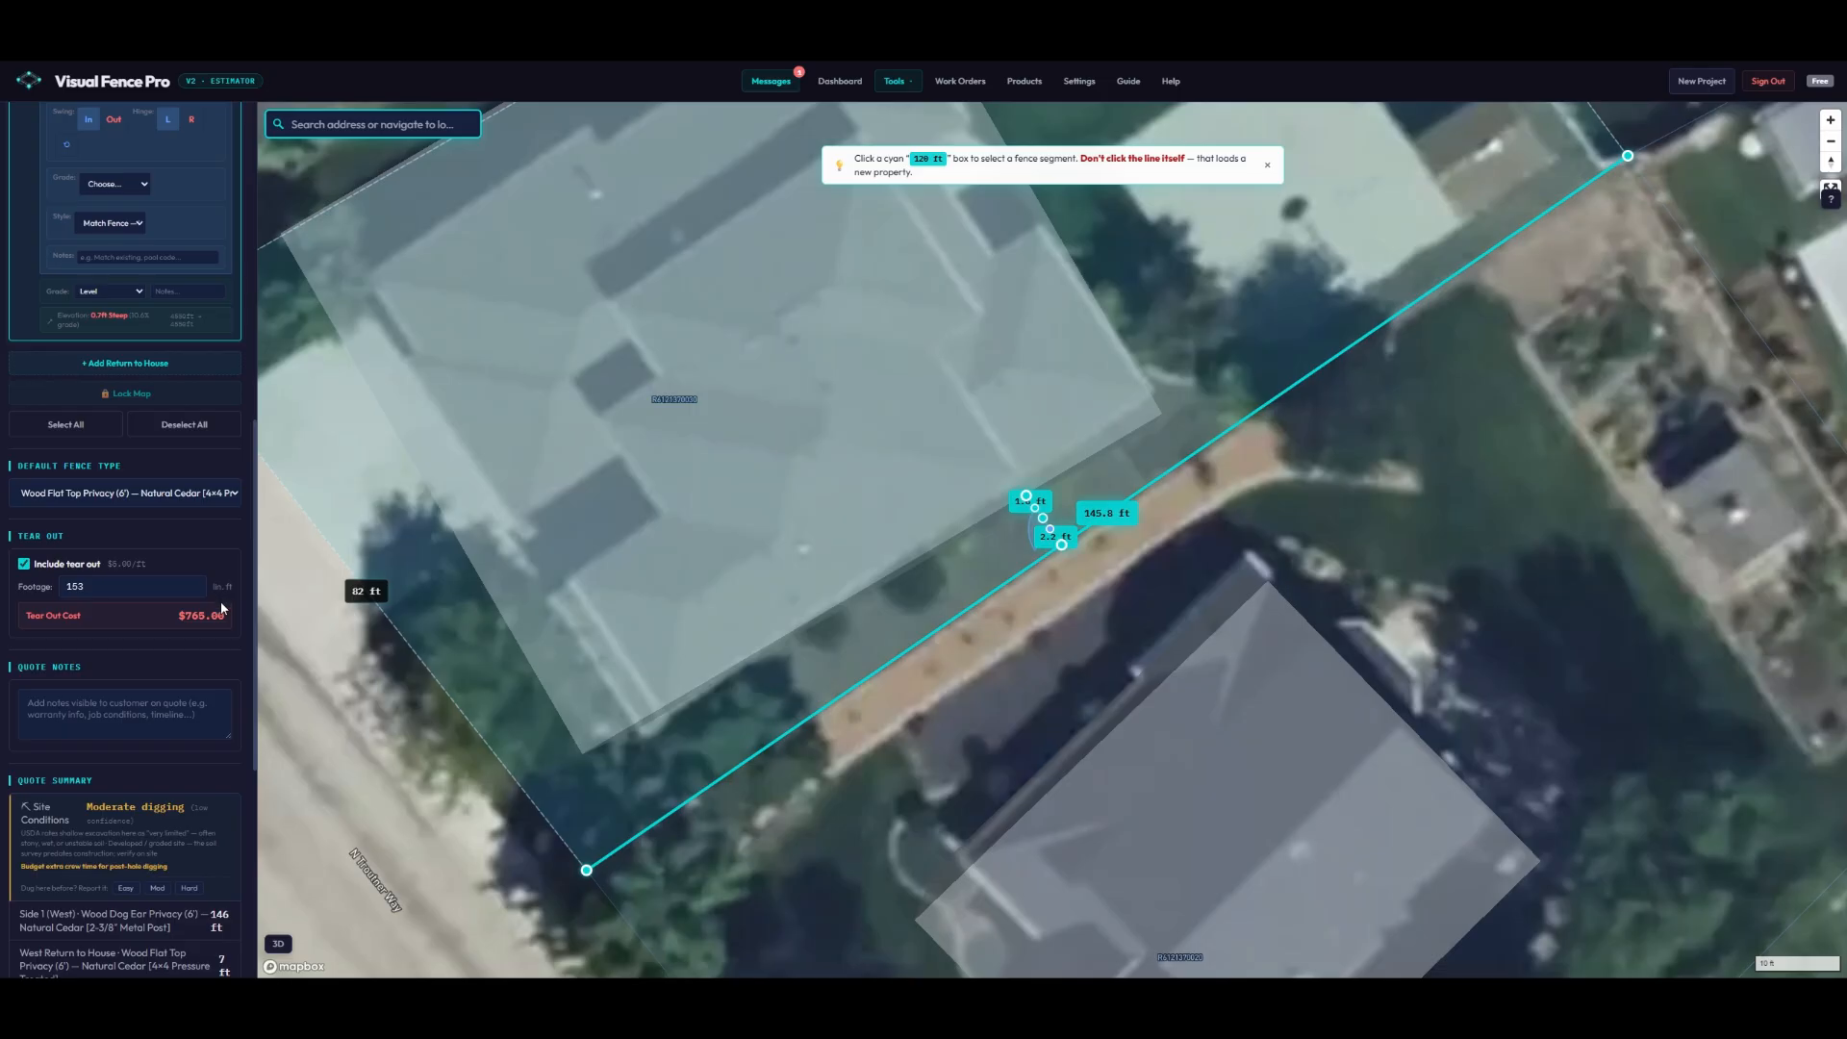
pyautogui.scroll(-2, 221, 603)
pyautogui.scroll(-3, 223, 609)
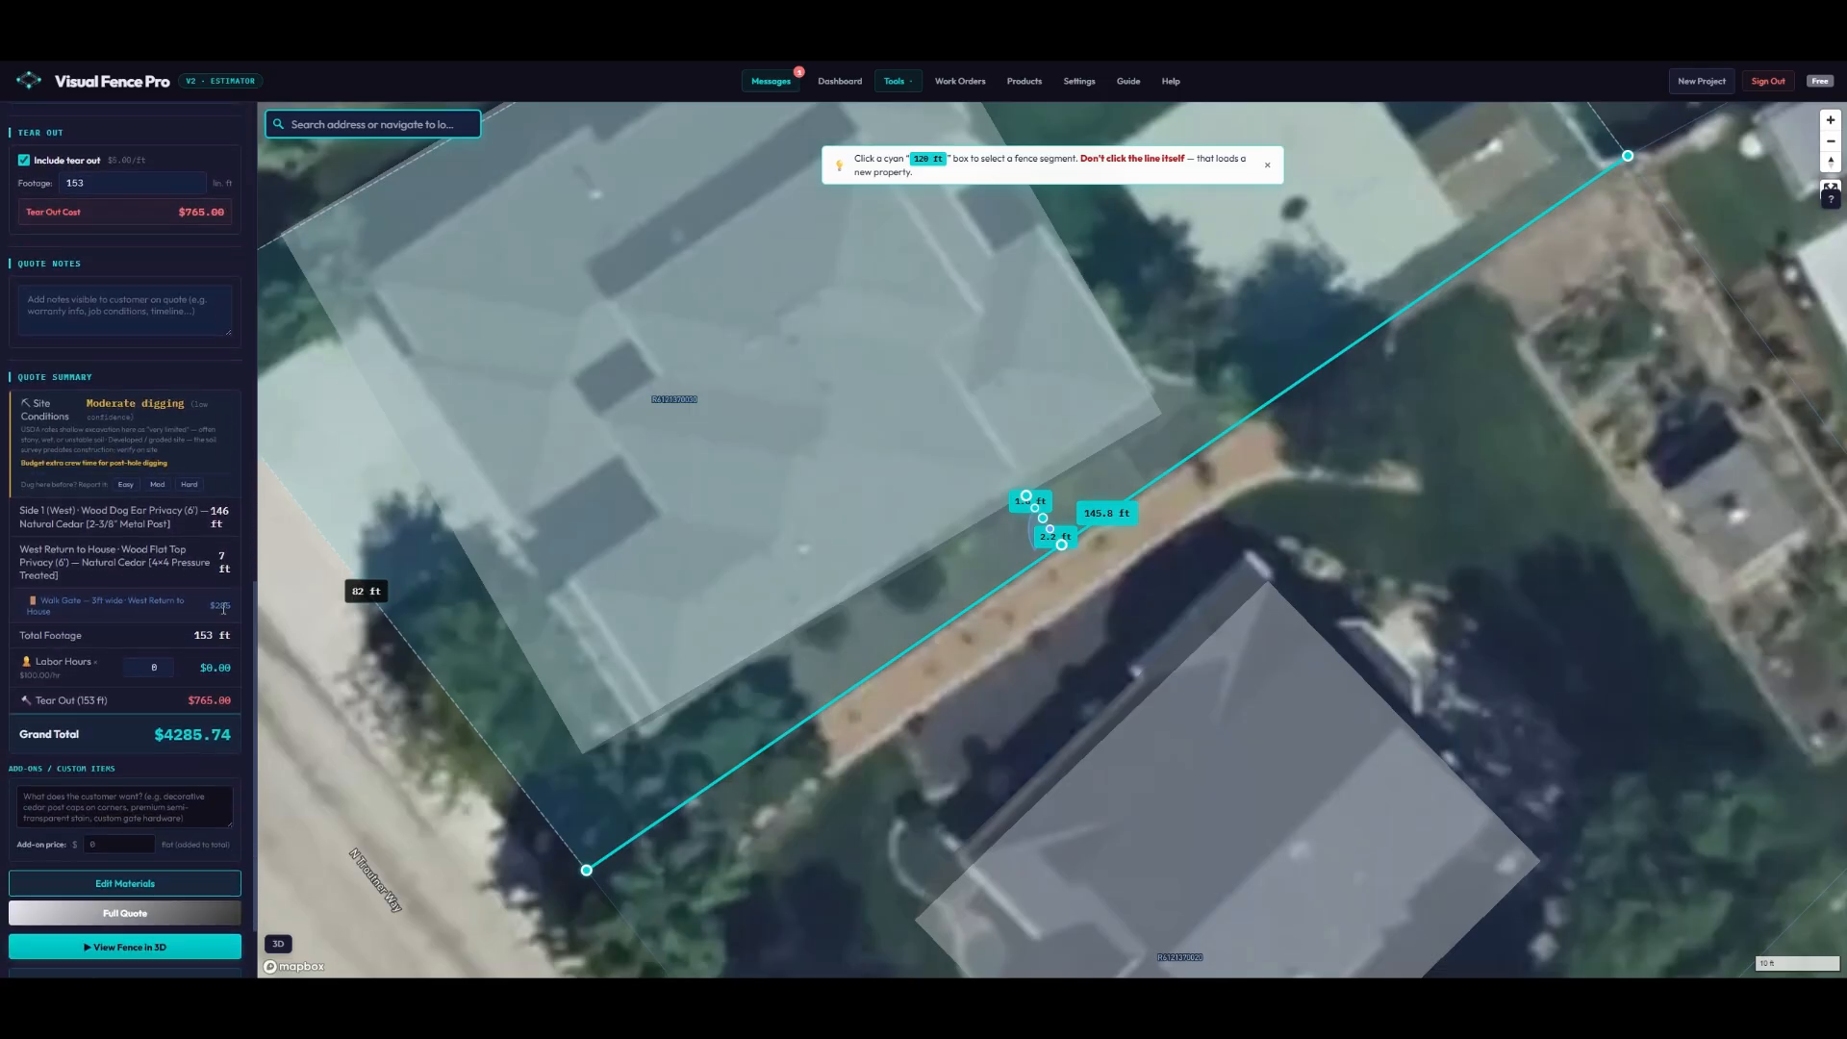
pyautogui.click(150, 567)
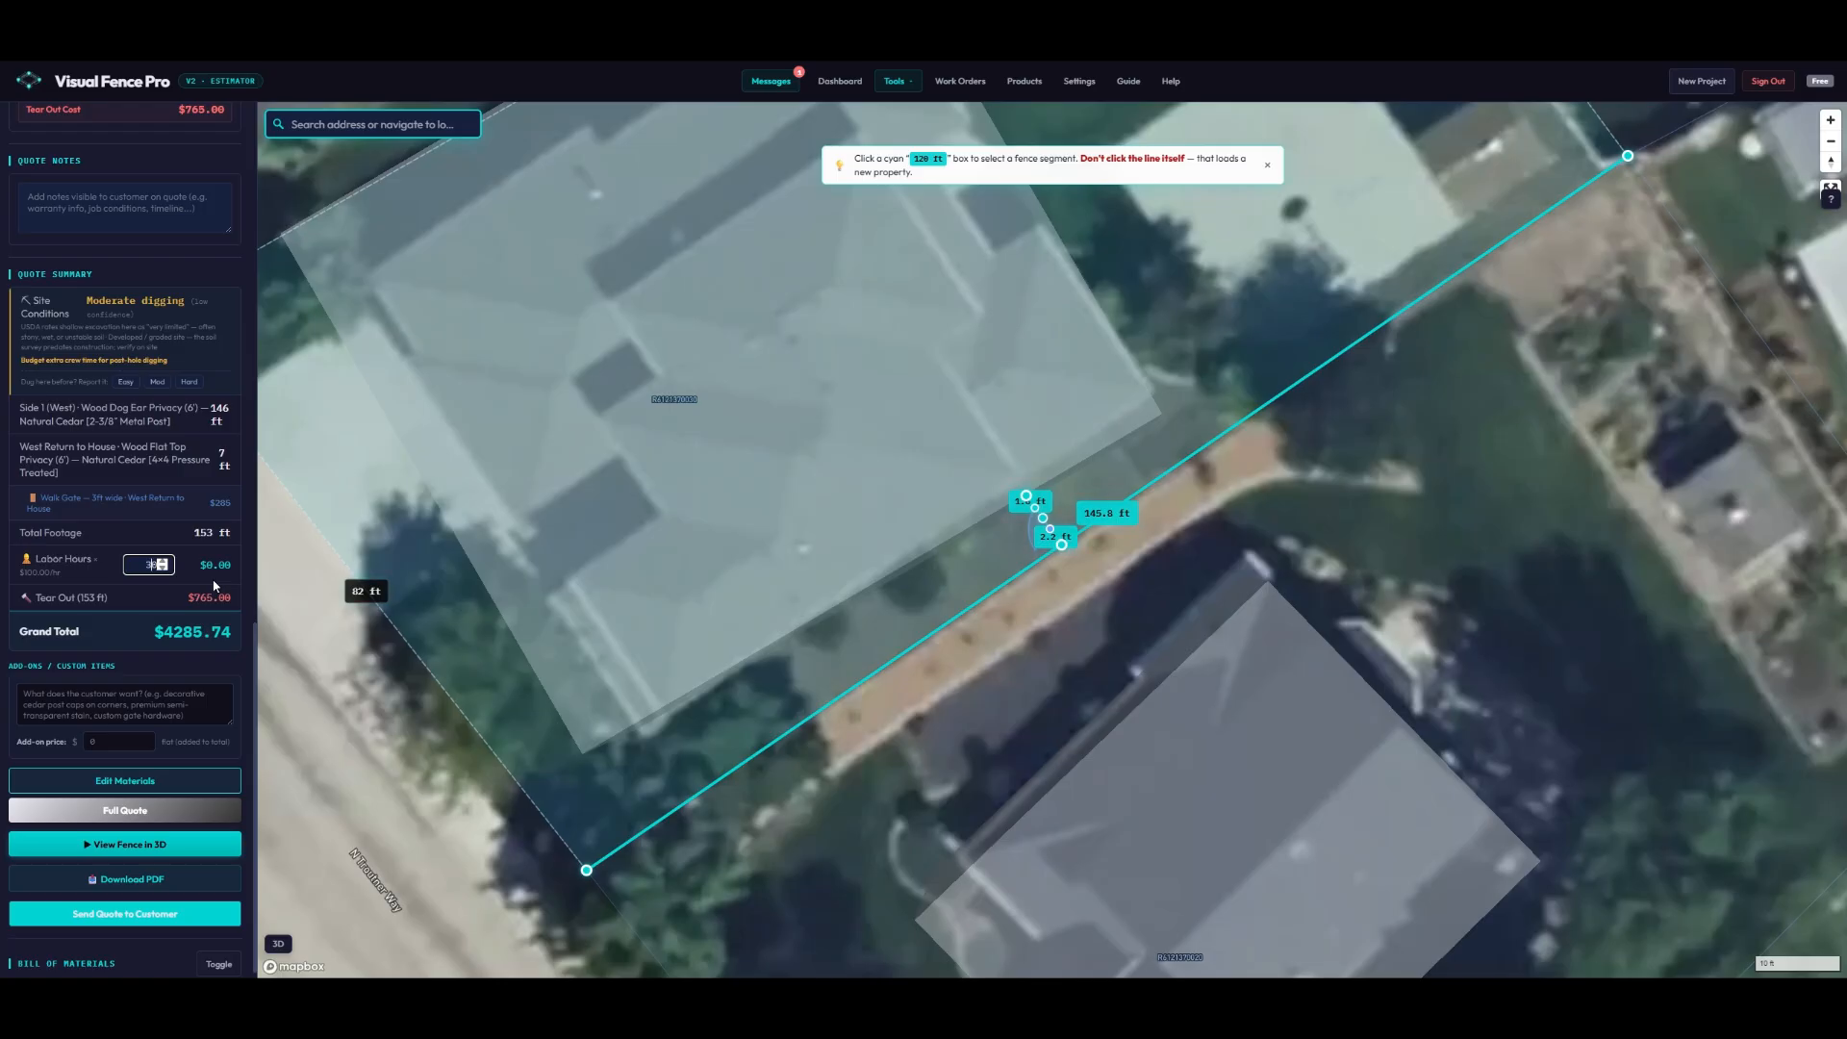
pyautogui.write('30')
pyautogui.scroll(-1, 162, 600)
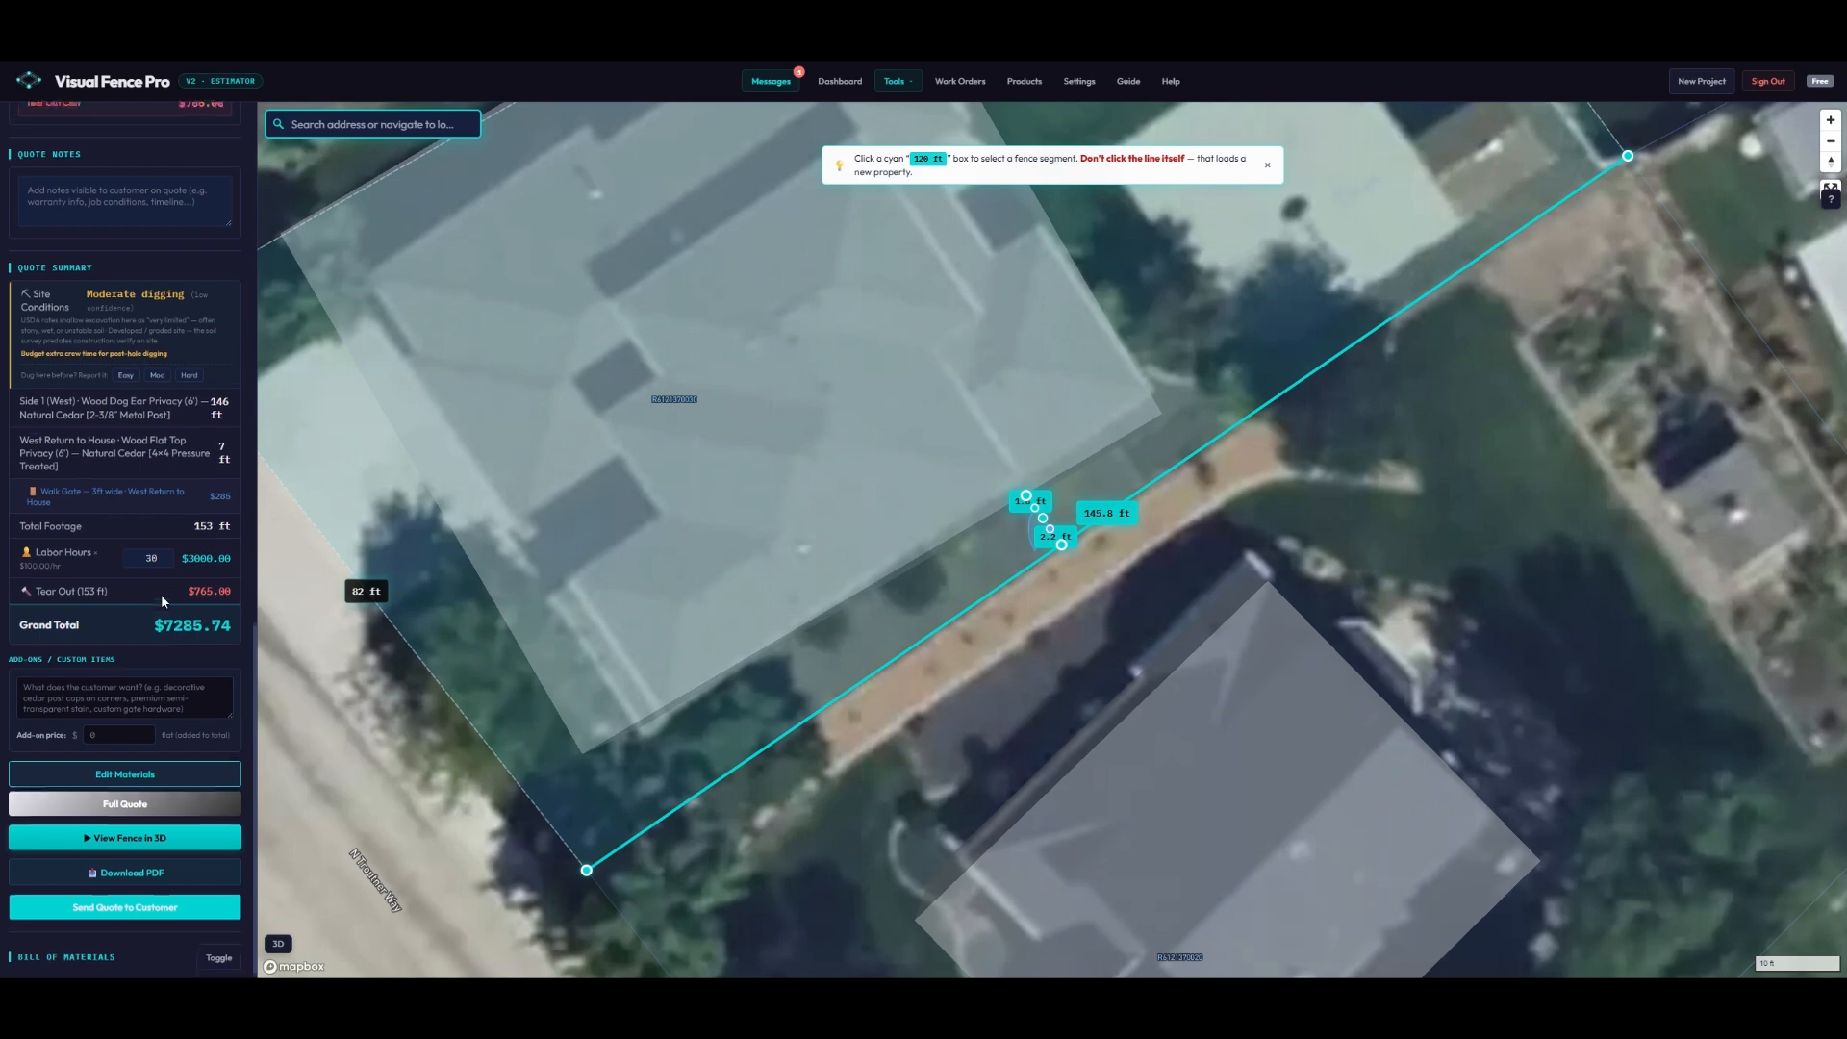
pyautogui.click(115, 803)
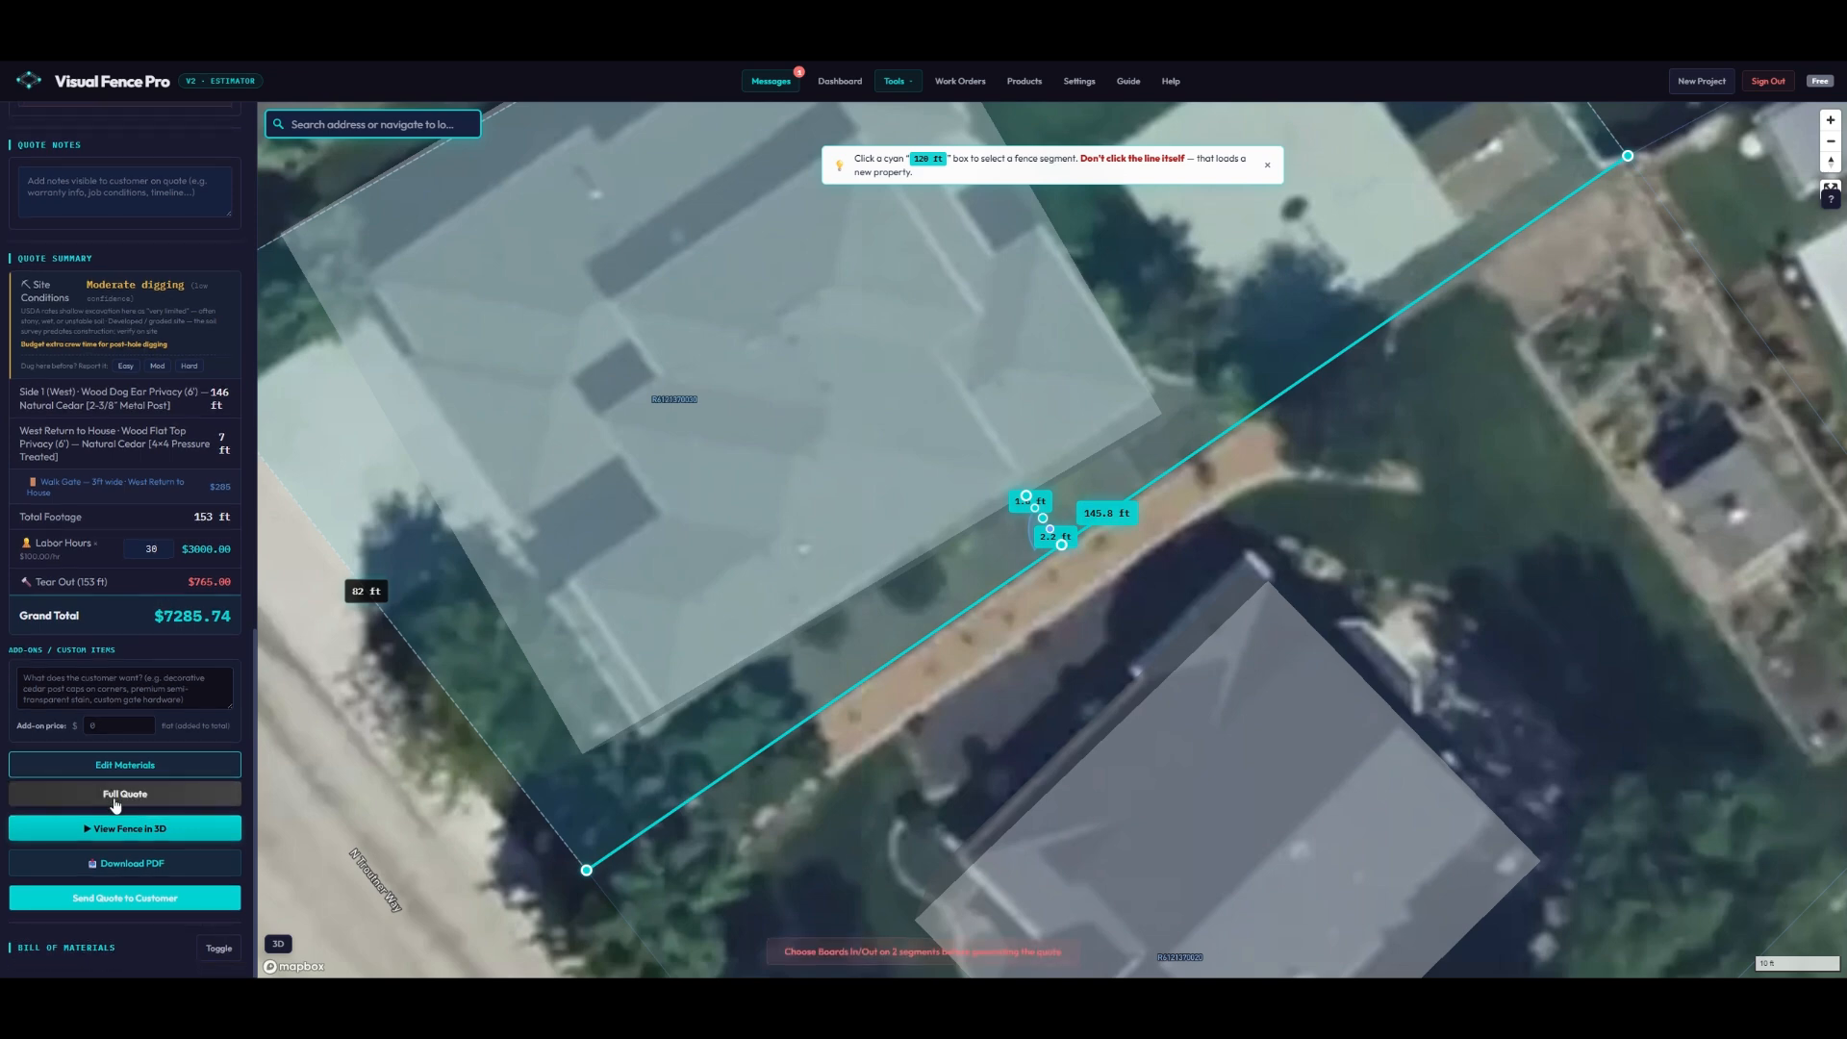
# - Set the boards to face In on the West Return and Side 1
pyautogui.scroll(8, 125, 772)
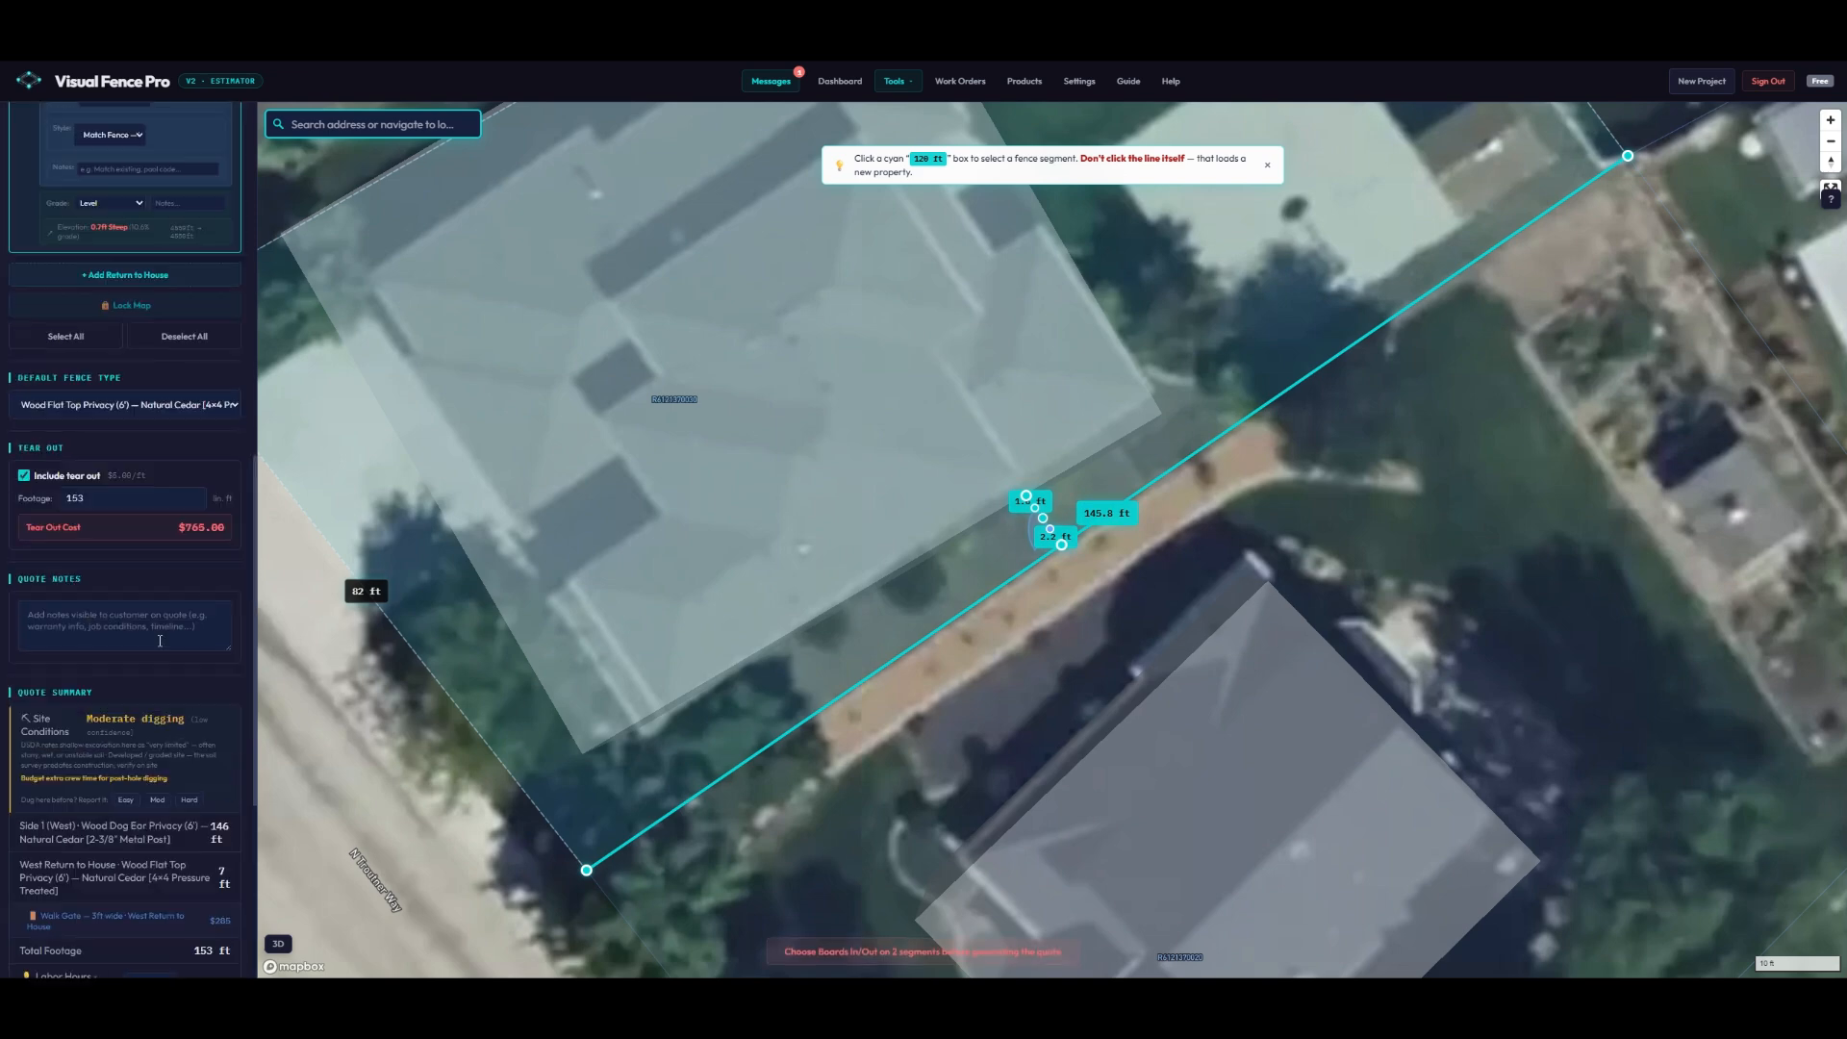
pyautogui.scroll(2, 184, 565)
pyautogui.click(127, 545)
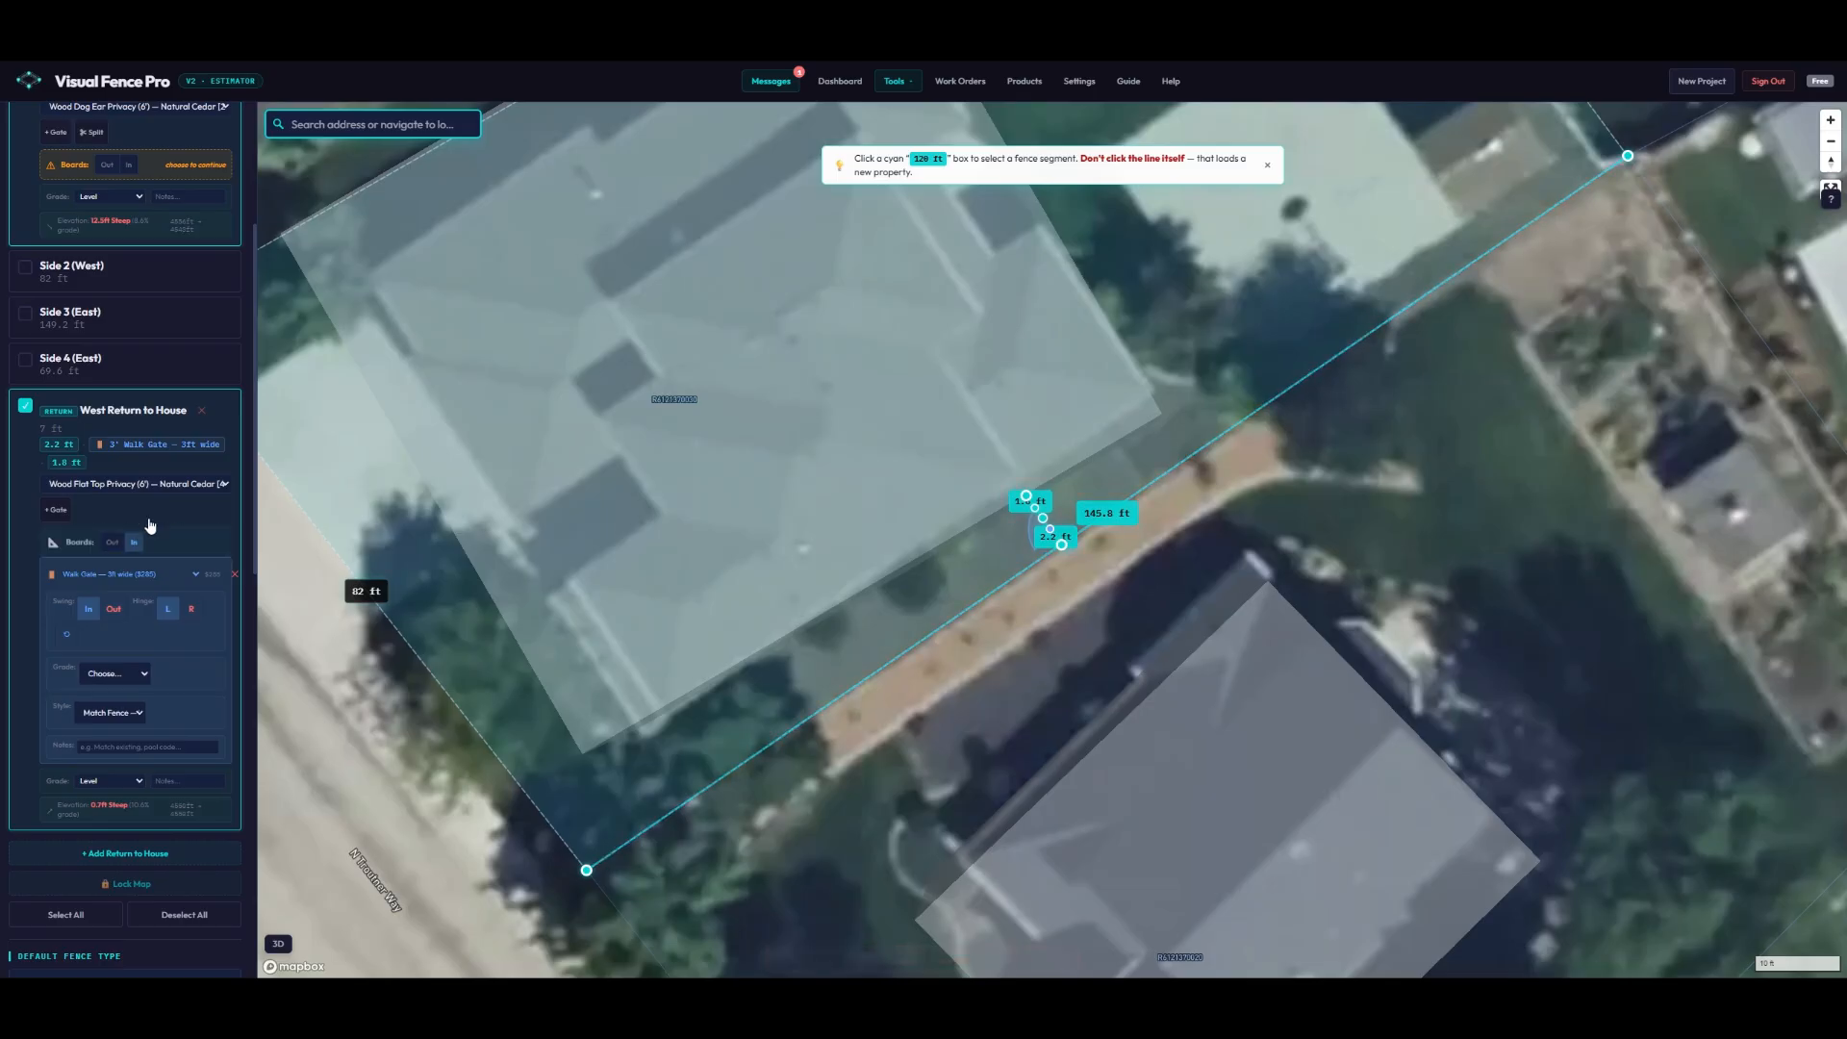
pyautogui.scroll(3, 145, 527)
pyautogui.click(131, 471)
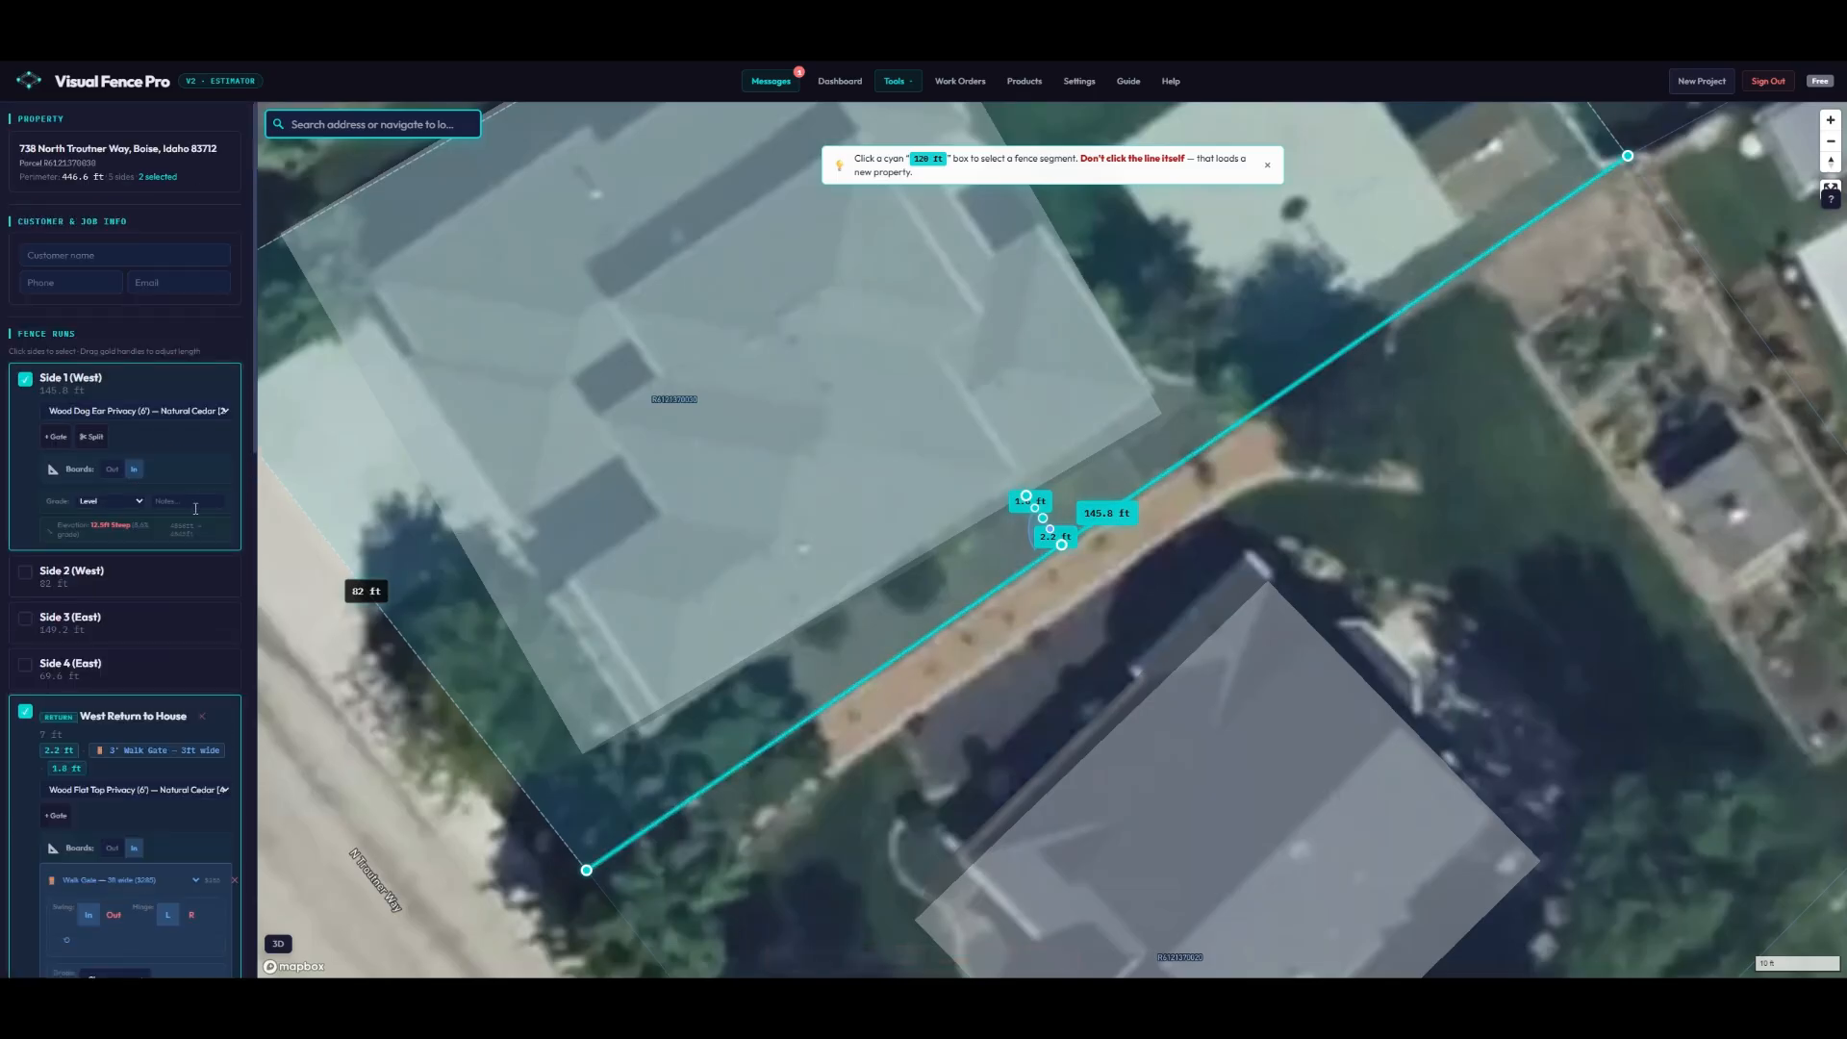
pyautogui.scroll(-15, 196, 508)
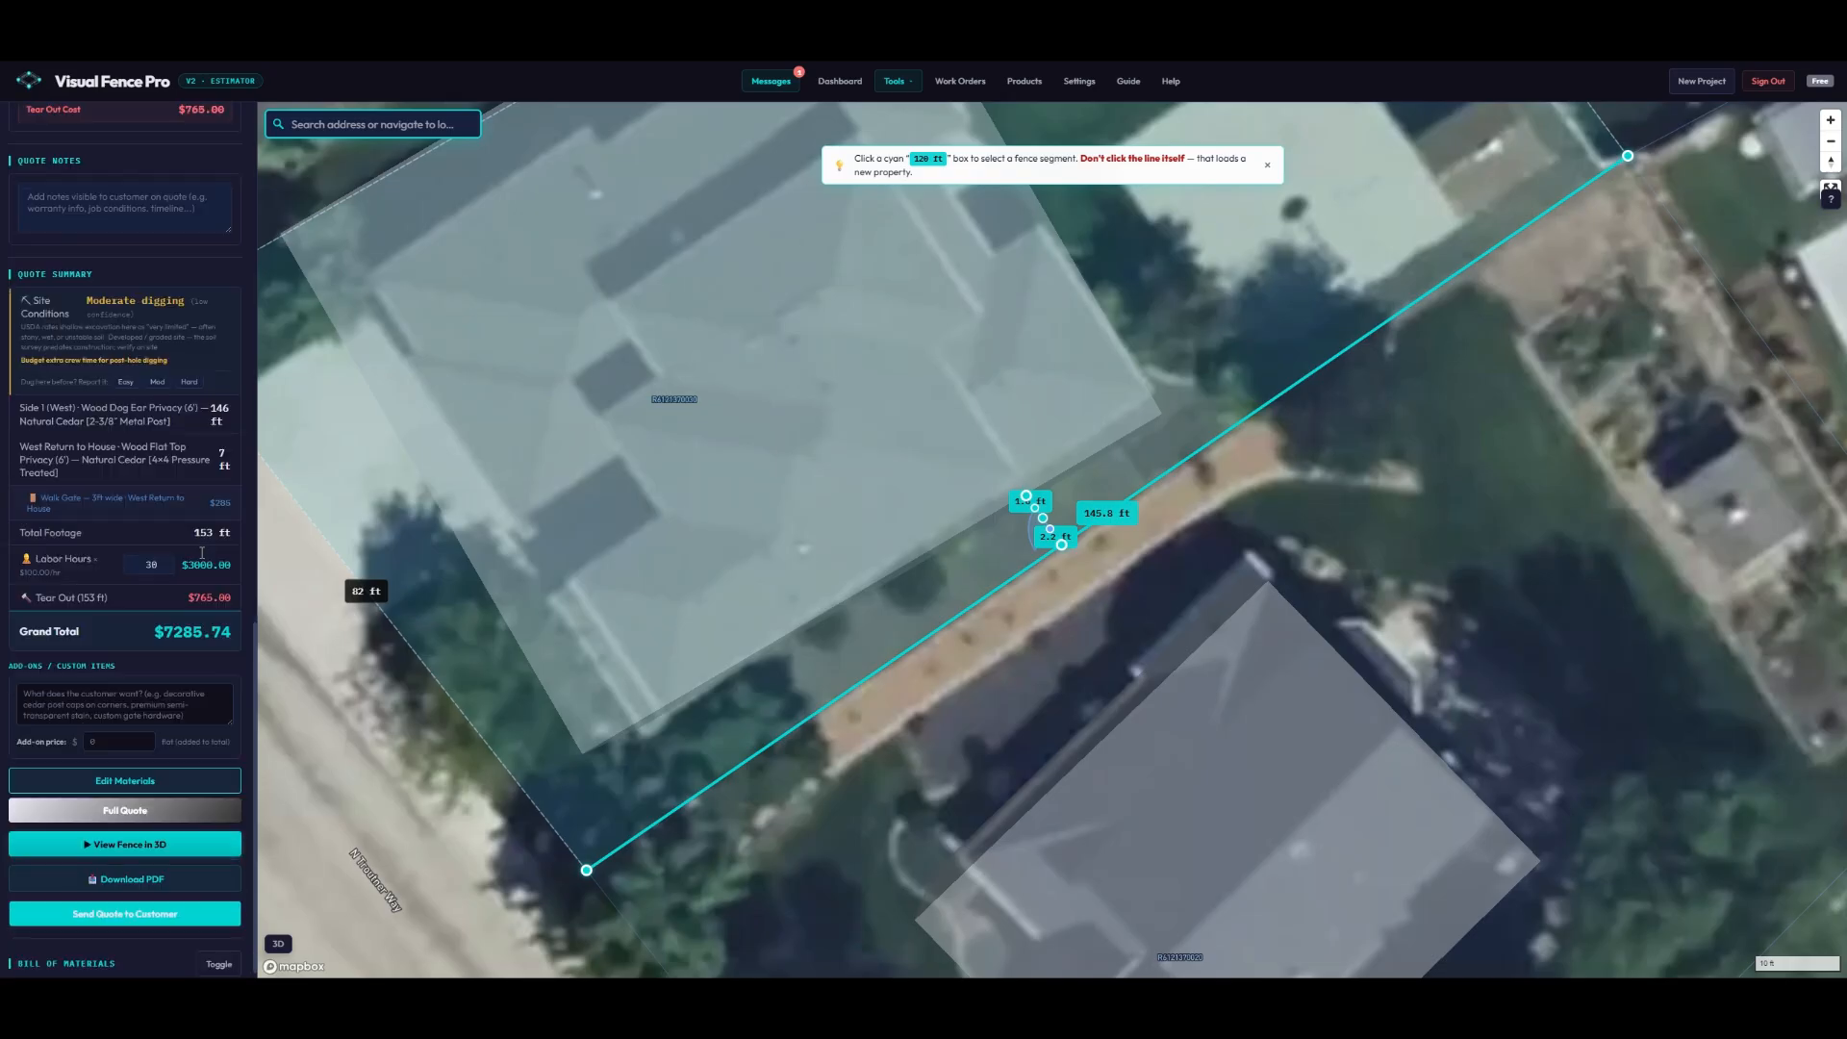
# - Orbit the fence's 3D construction model to an angled side view, then close it
pyautogui.click(123, 836)
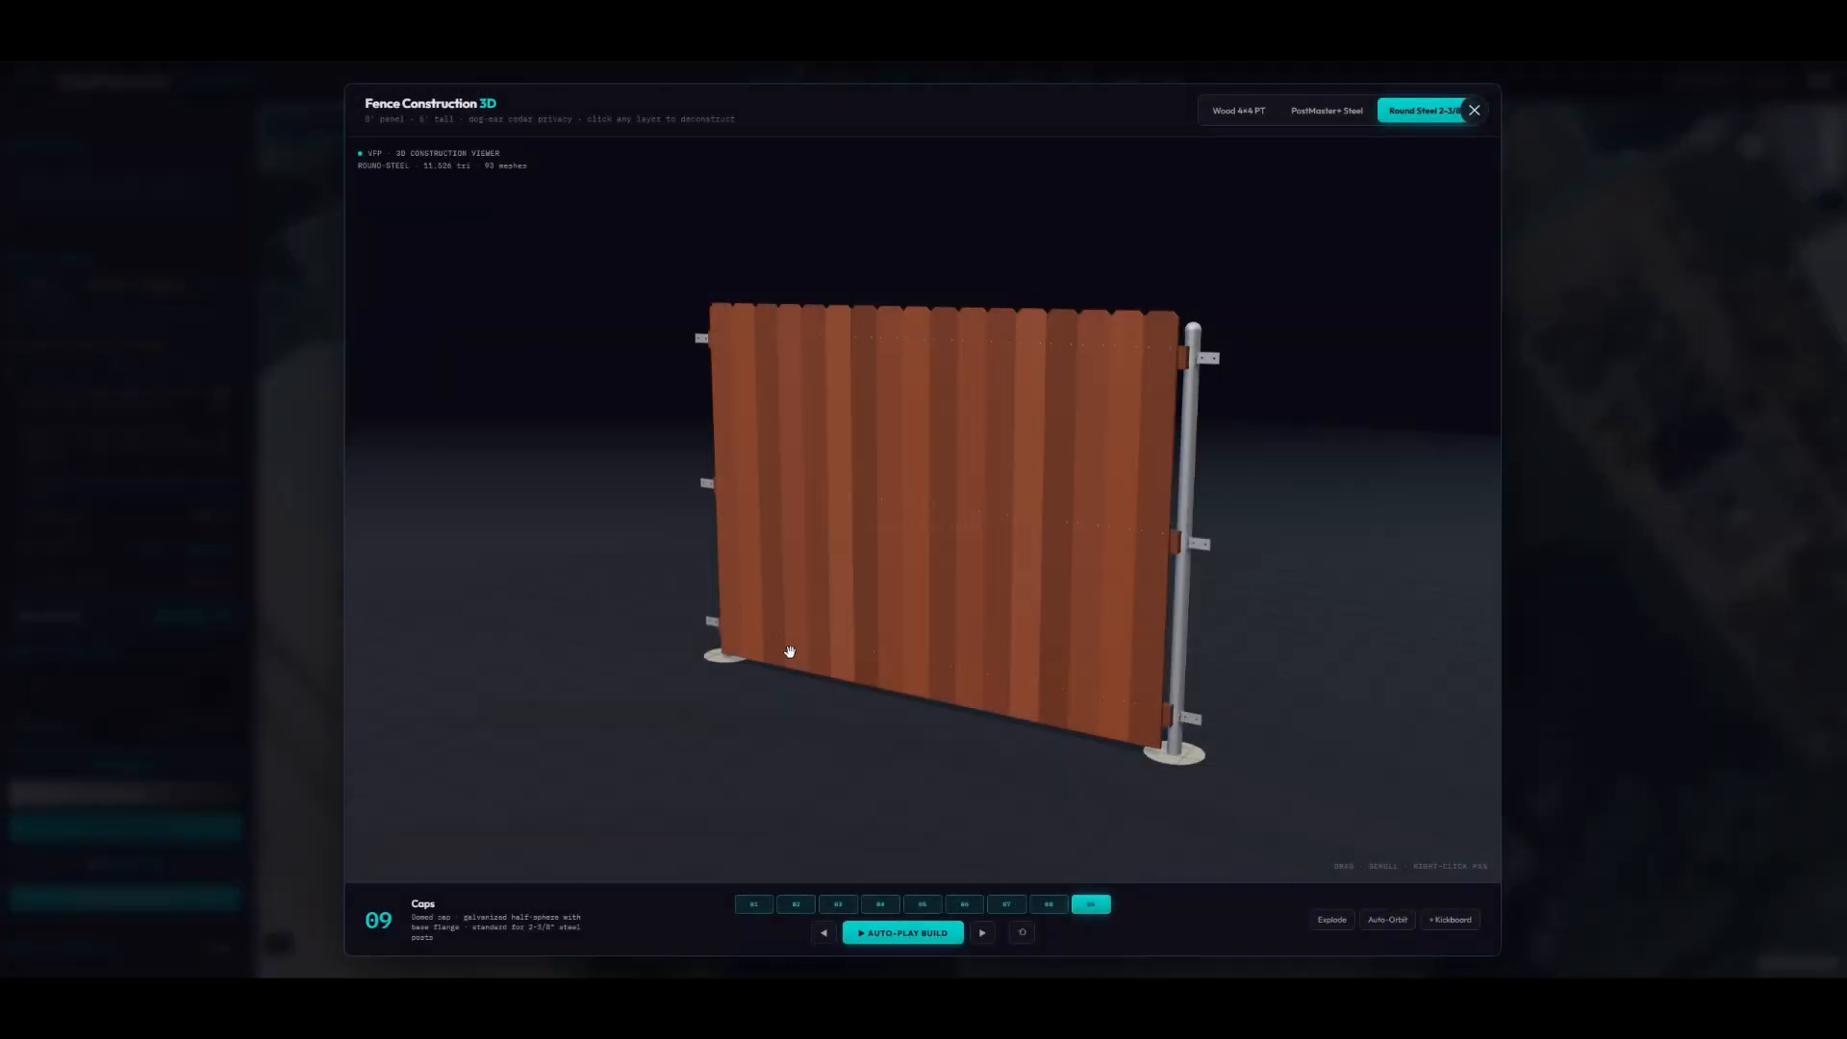
pyautogui.moveTo(969, 627); pyautogui.dragTo(1010, 606)
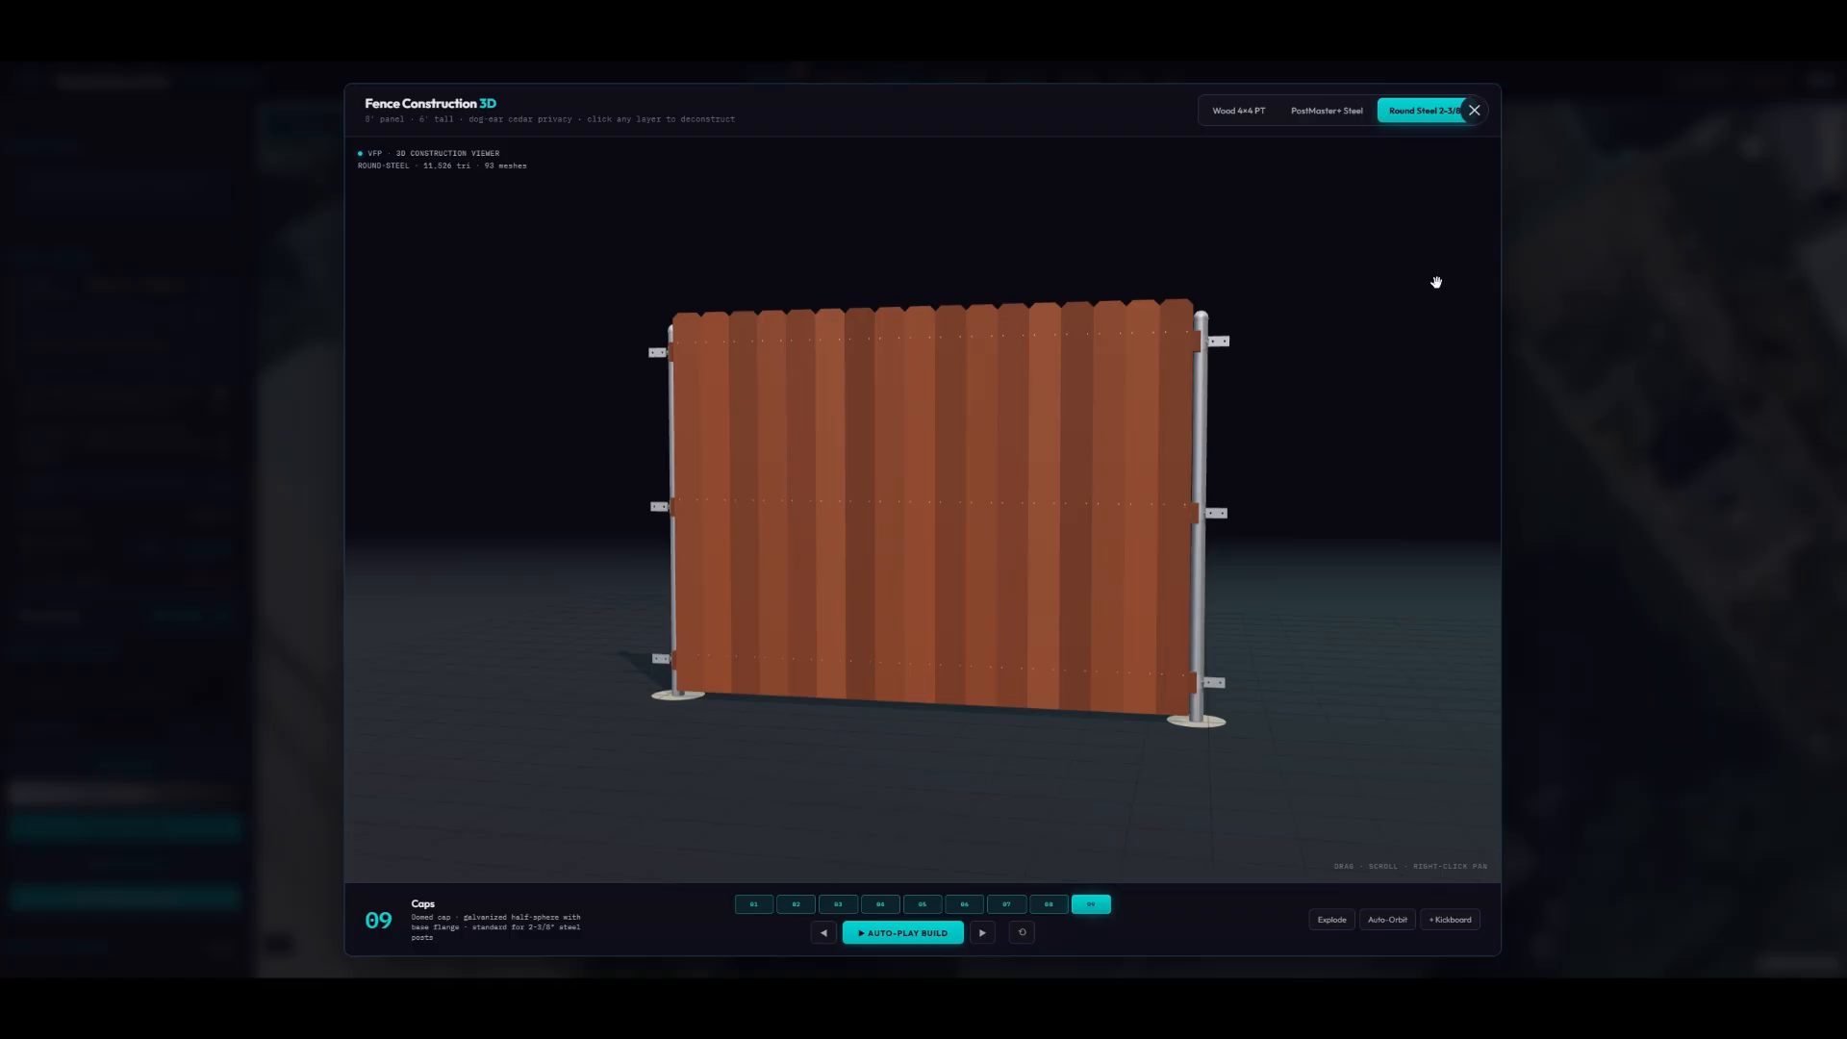
pyautogui.click(1475, 112)
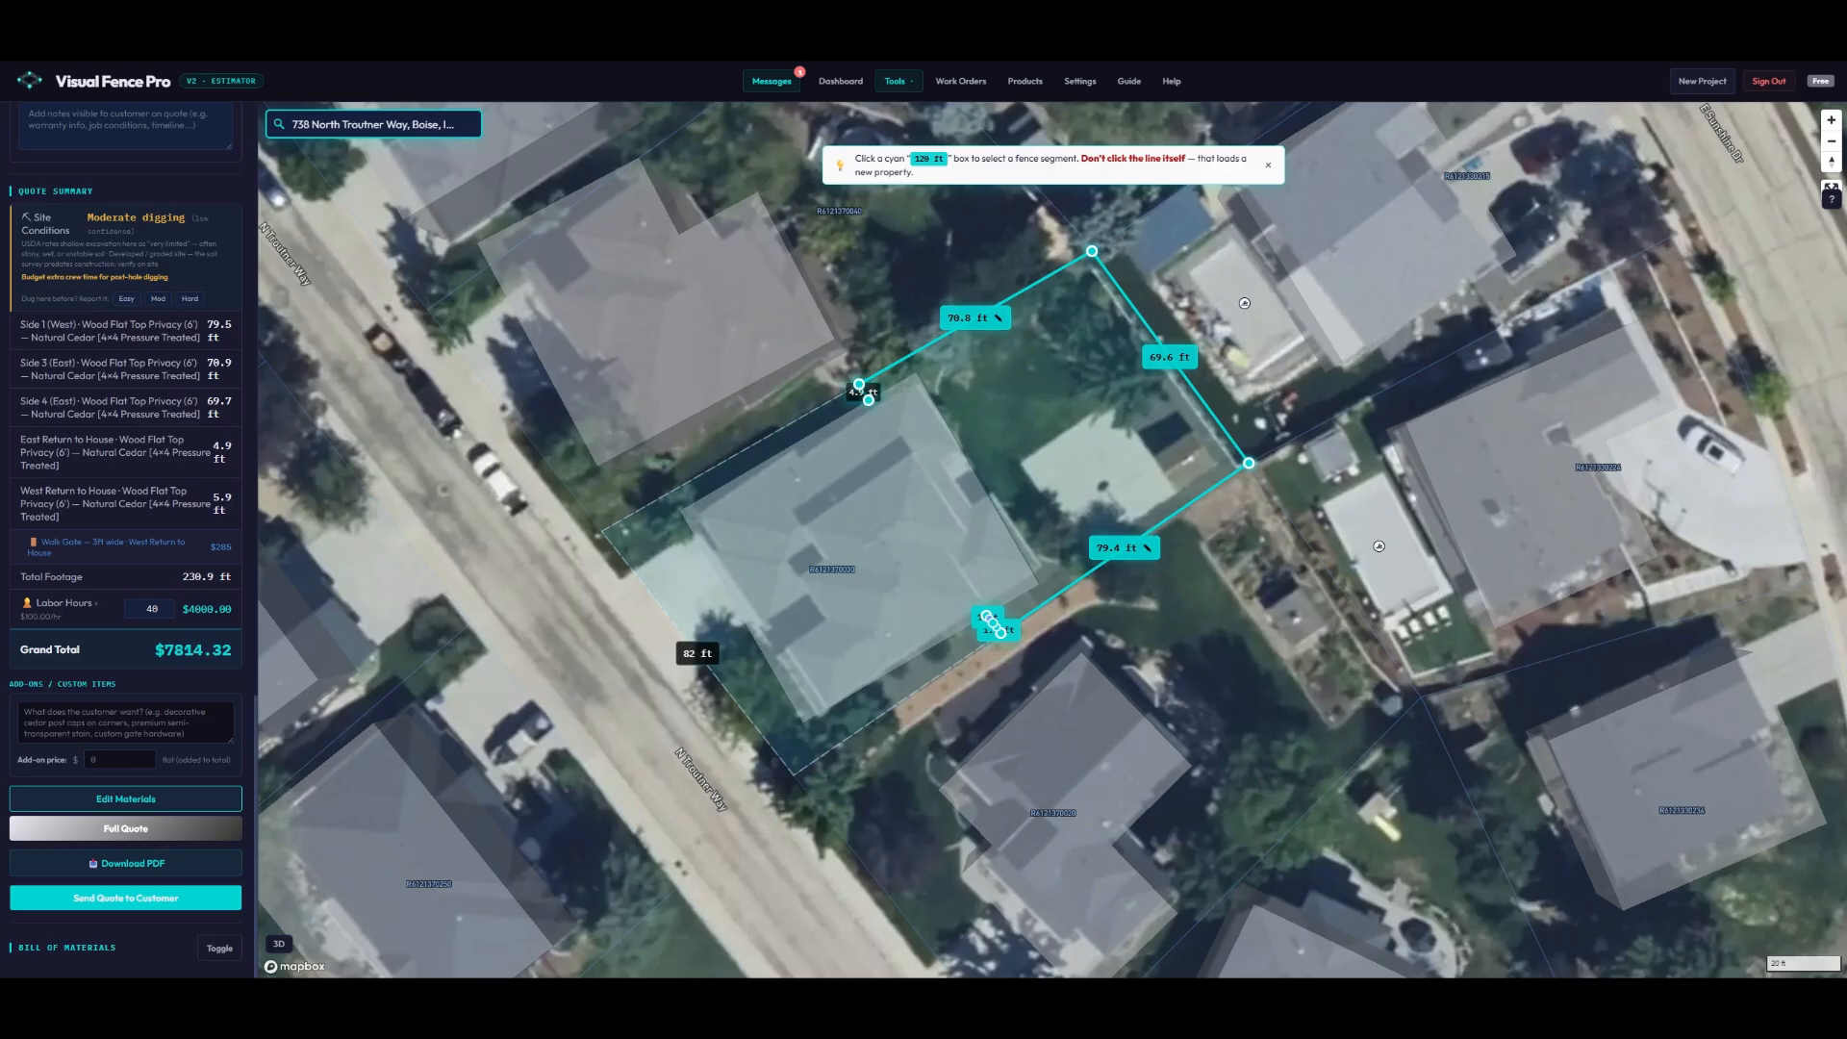
# - Save the project, generate the quote link and email the fence quote to the customer
pyautogui.click(132, 904)
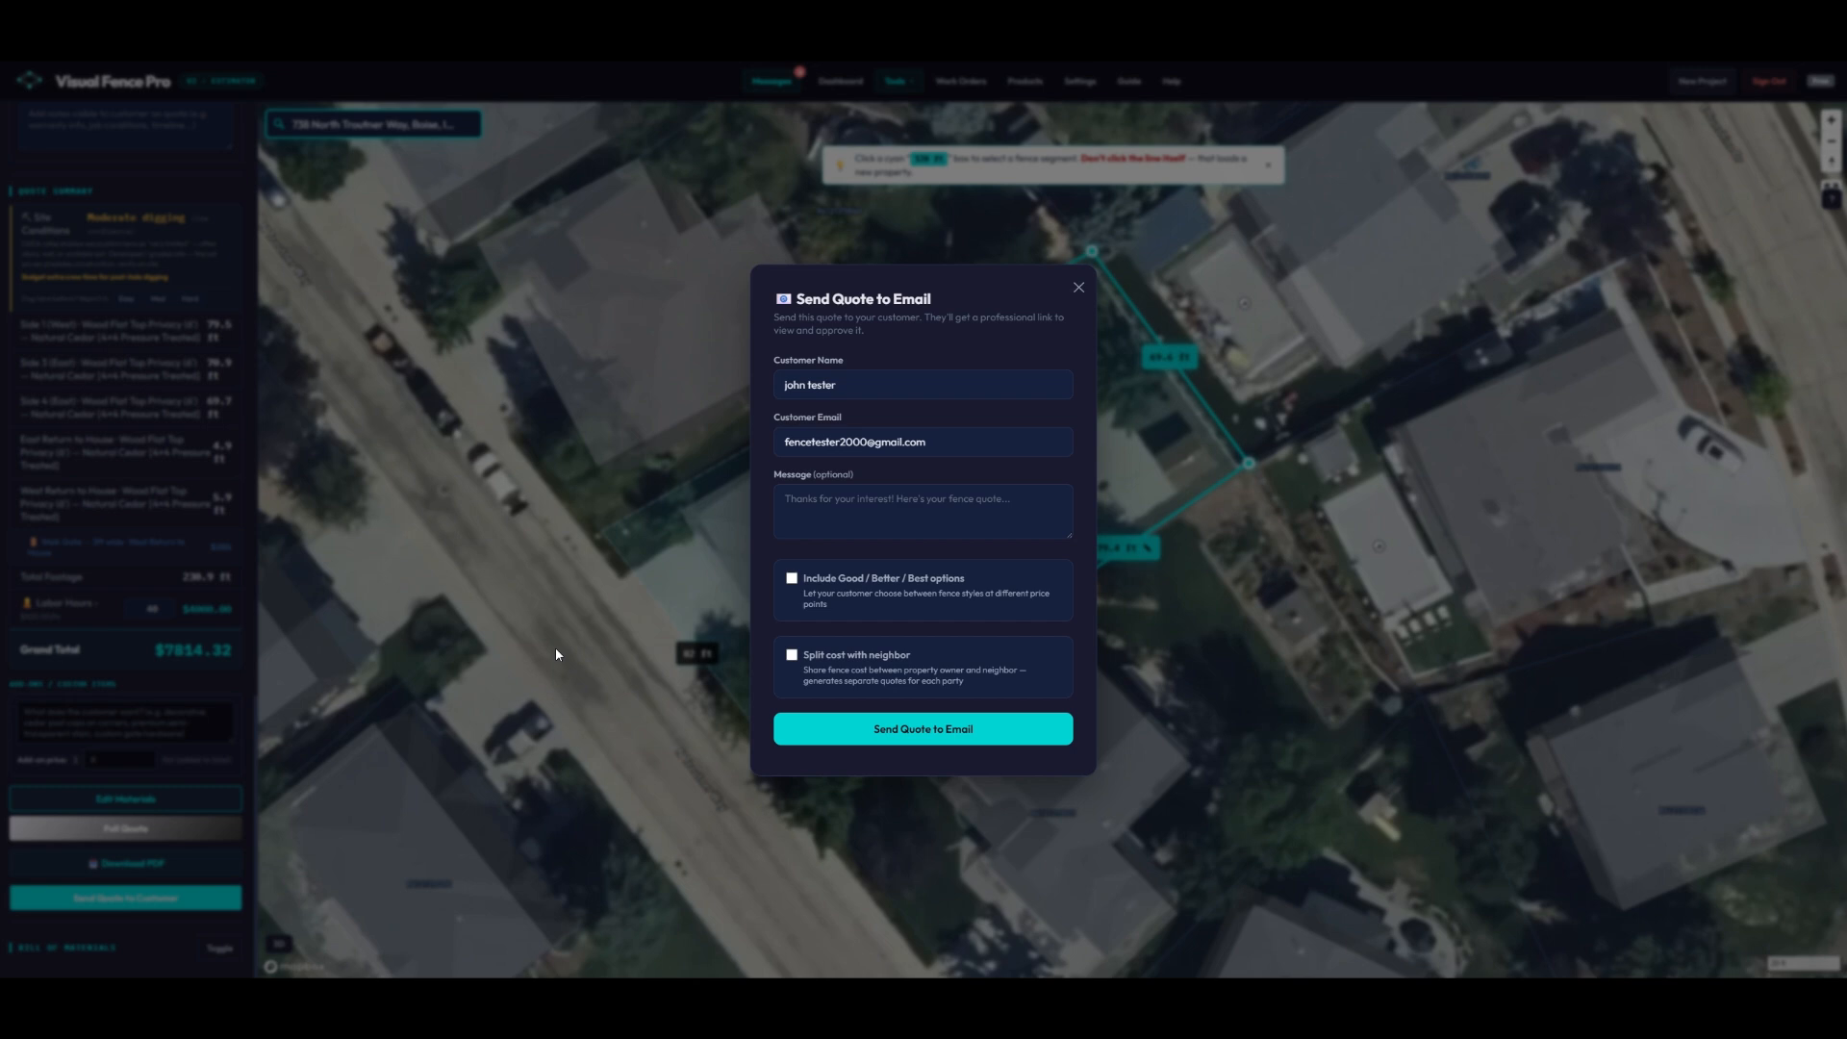
pyautogui.click(897, 739)
pyautogui.click(861, 791)
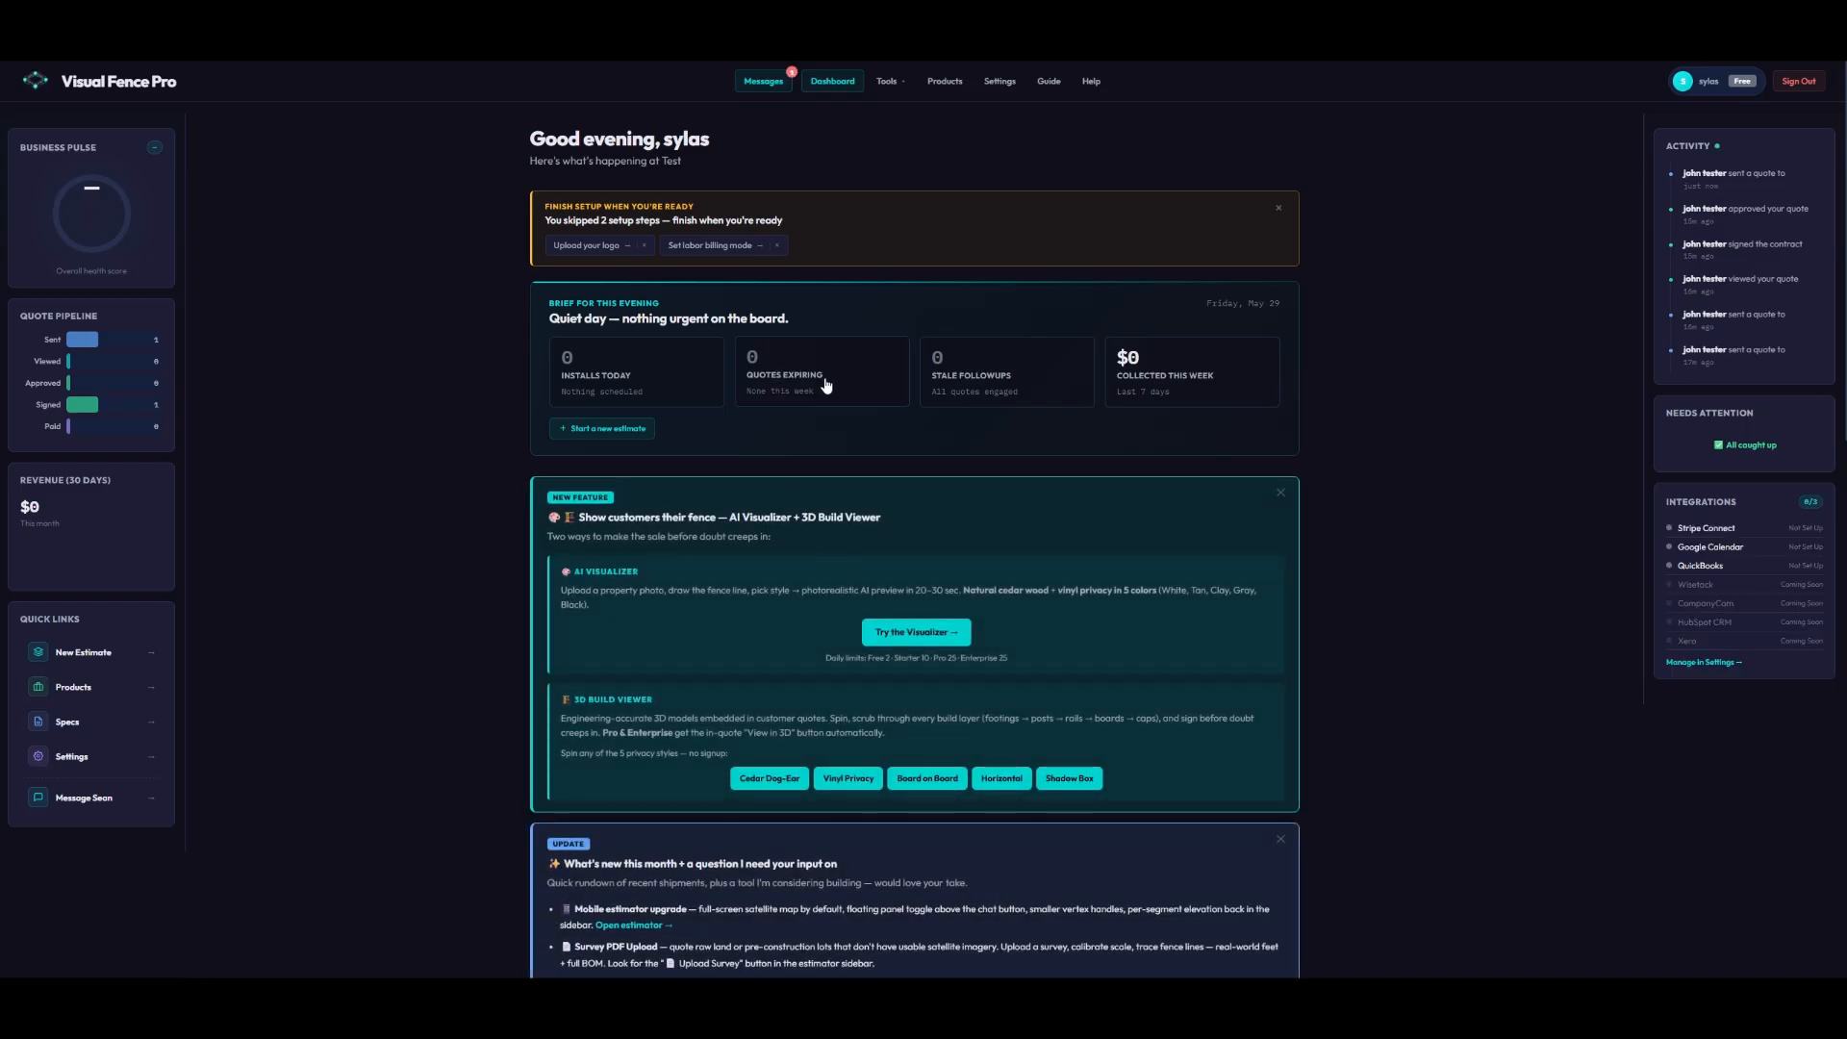
pyautogui.scroll(-3, 837, 400)
pyautogui.scroll(-1, 843, 405)
pyautogui.scroll(-4, 847, 397)
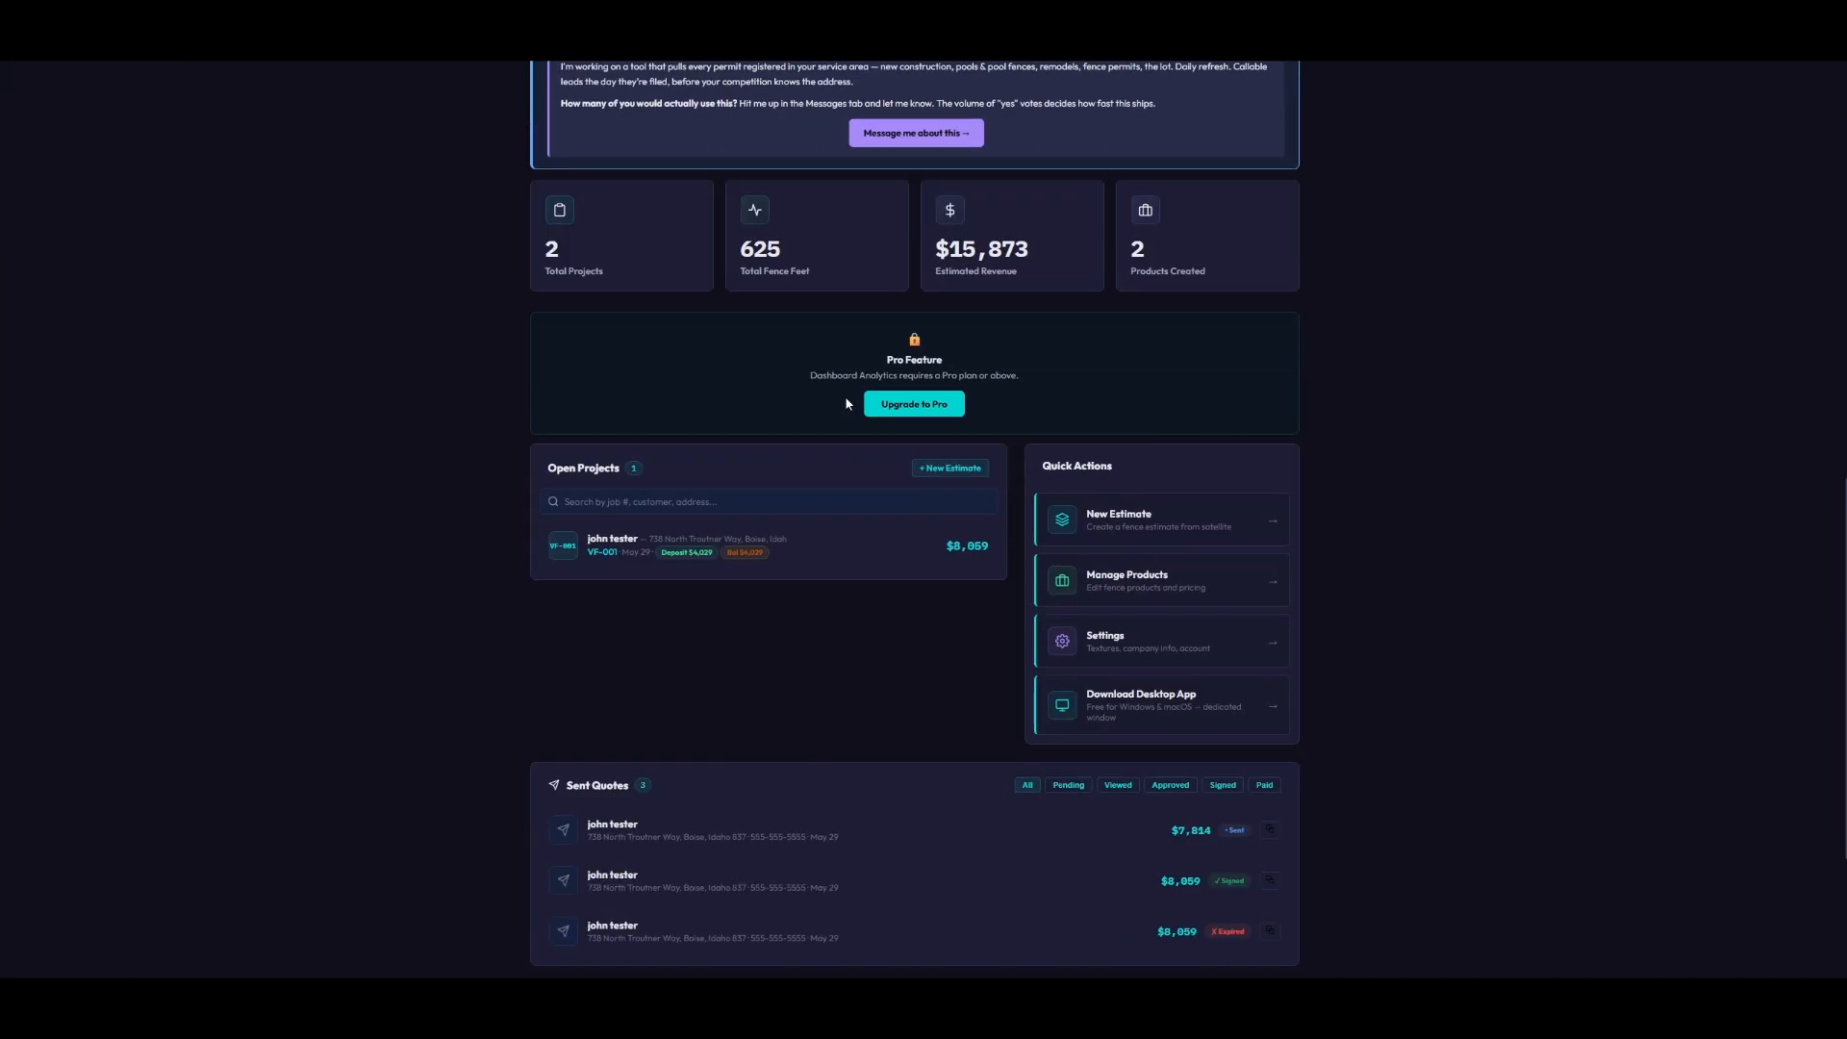
pyautogui.scroll(-2, 848, 403)
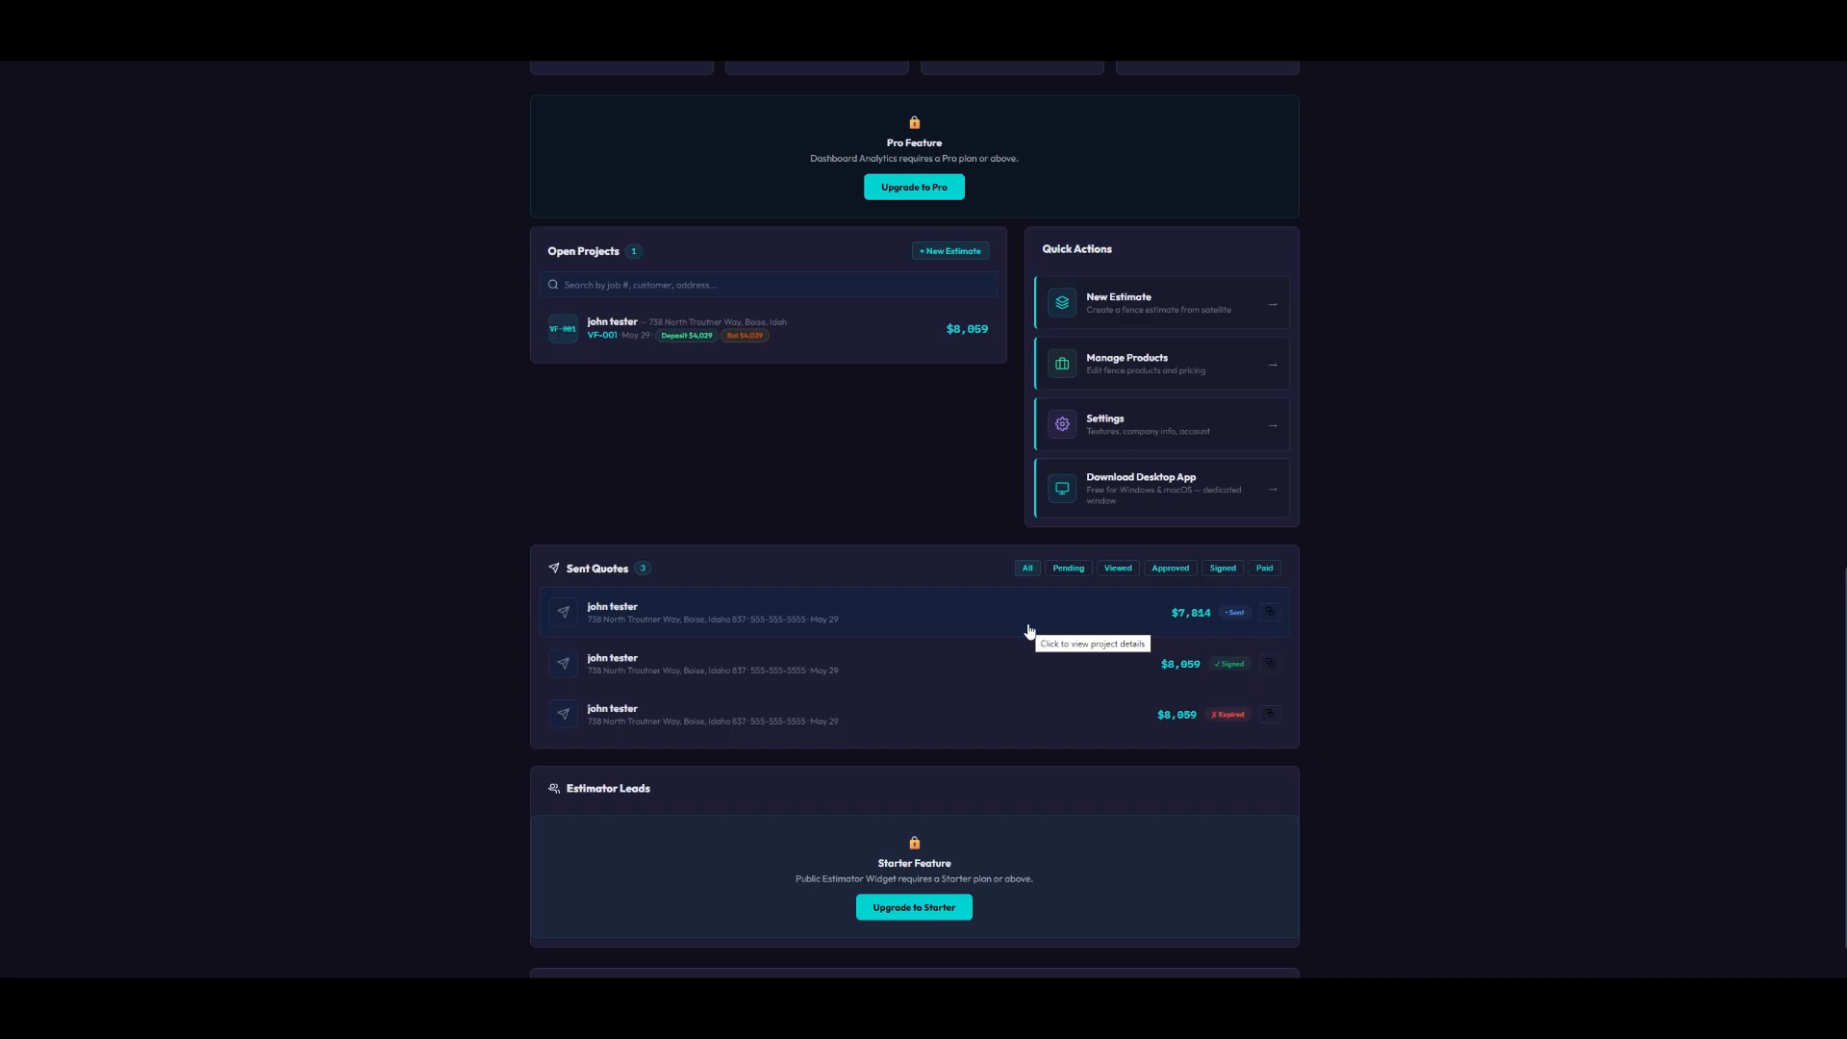
pyautogui.click(783, 610)
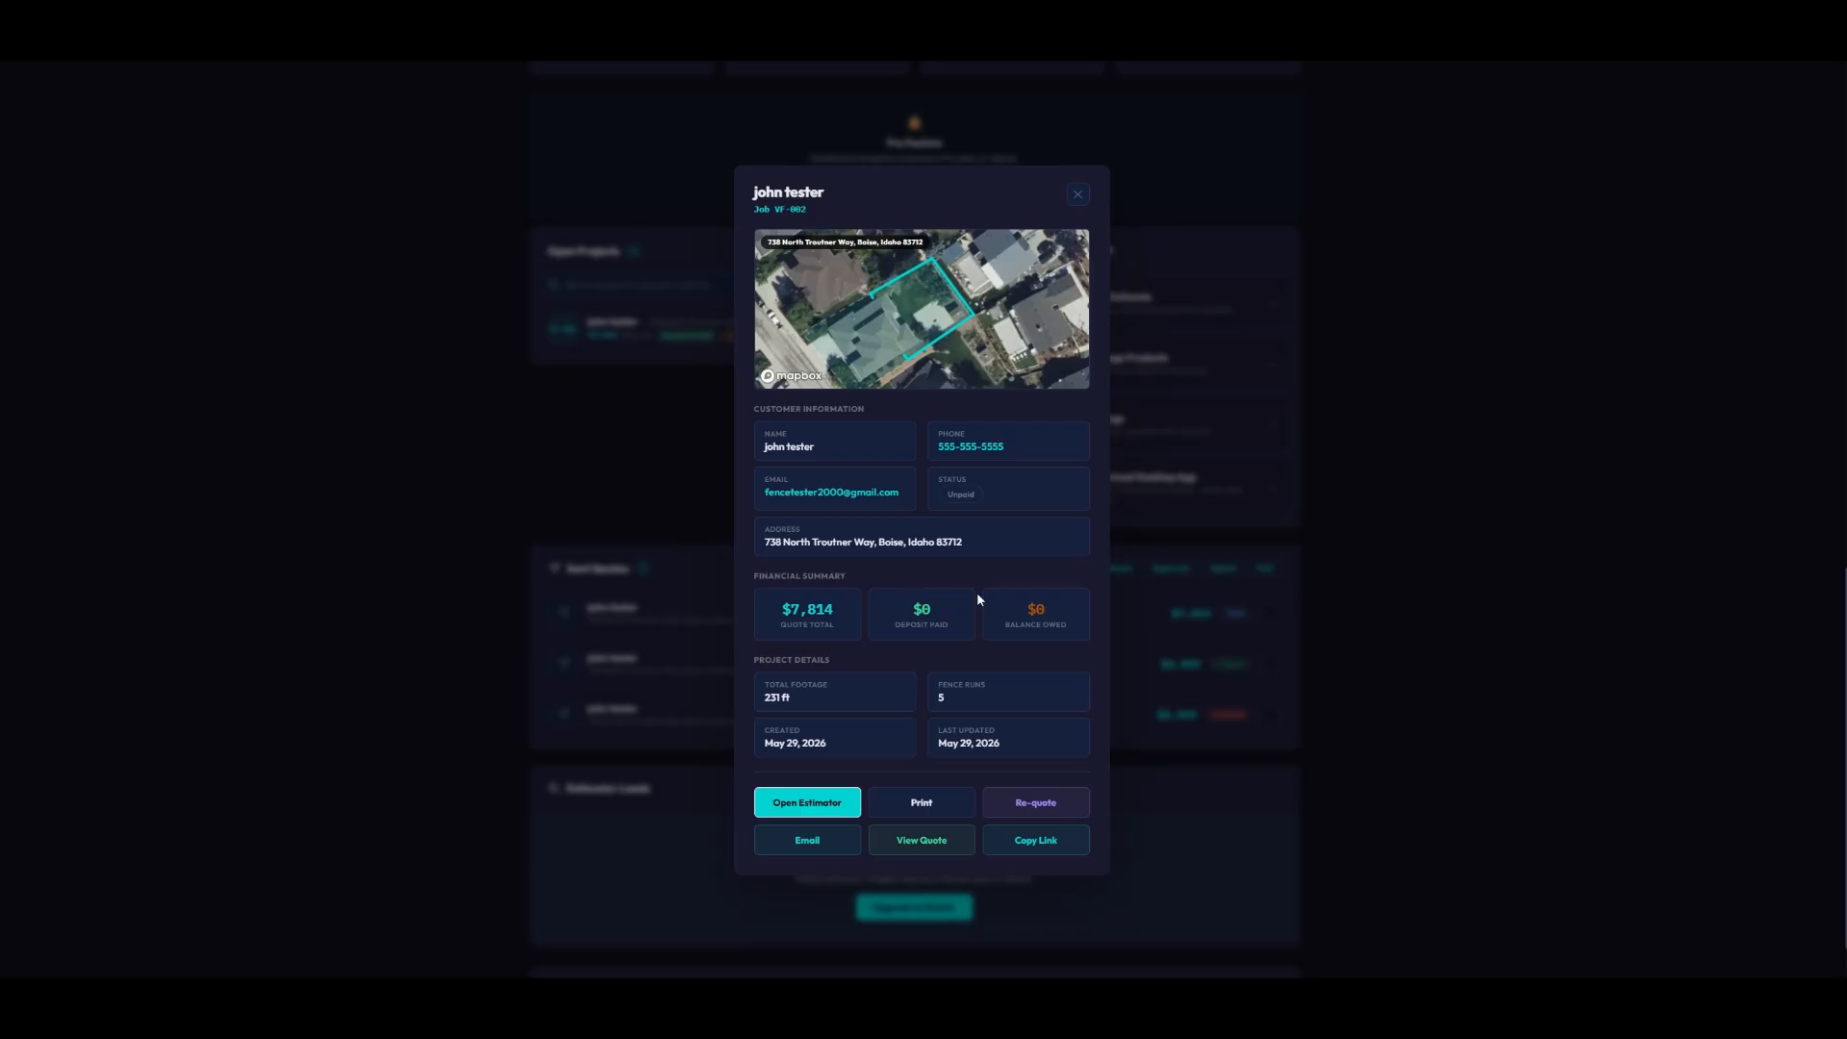
pyautogui.scroll(-1, 984, 642)
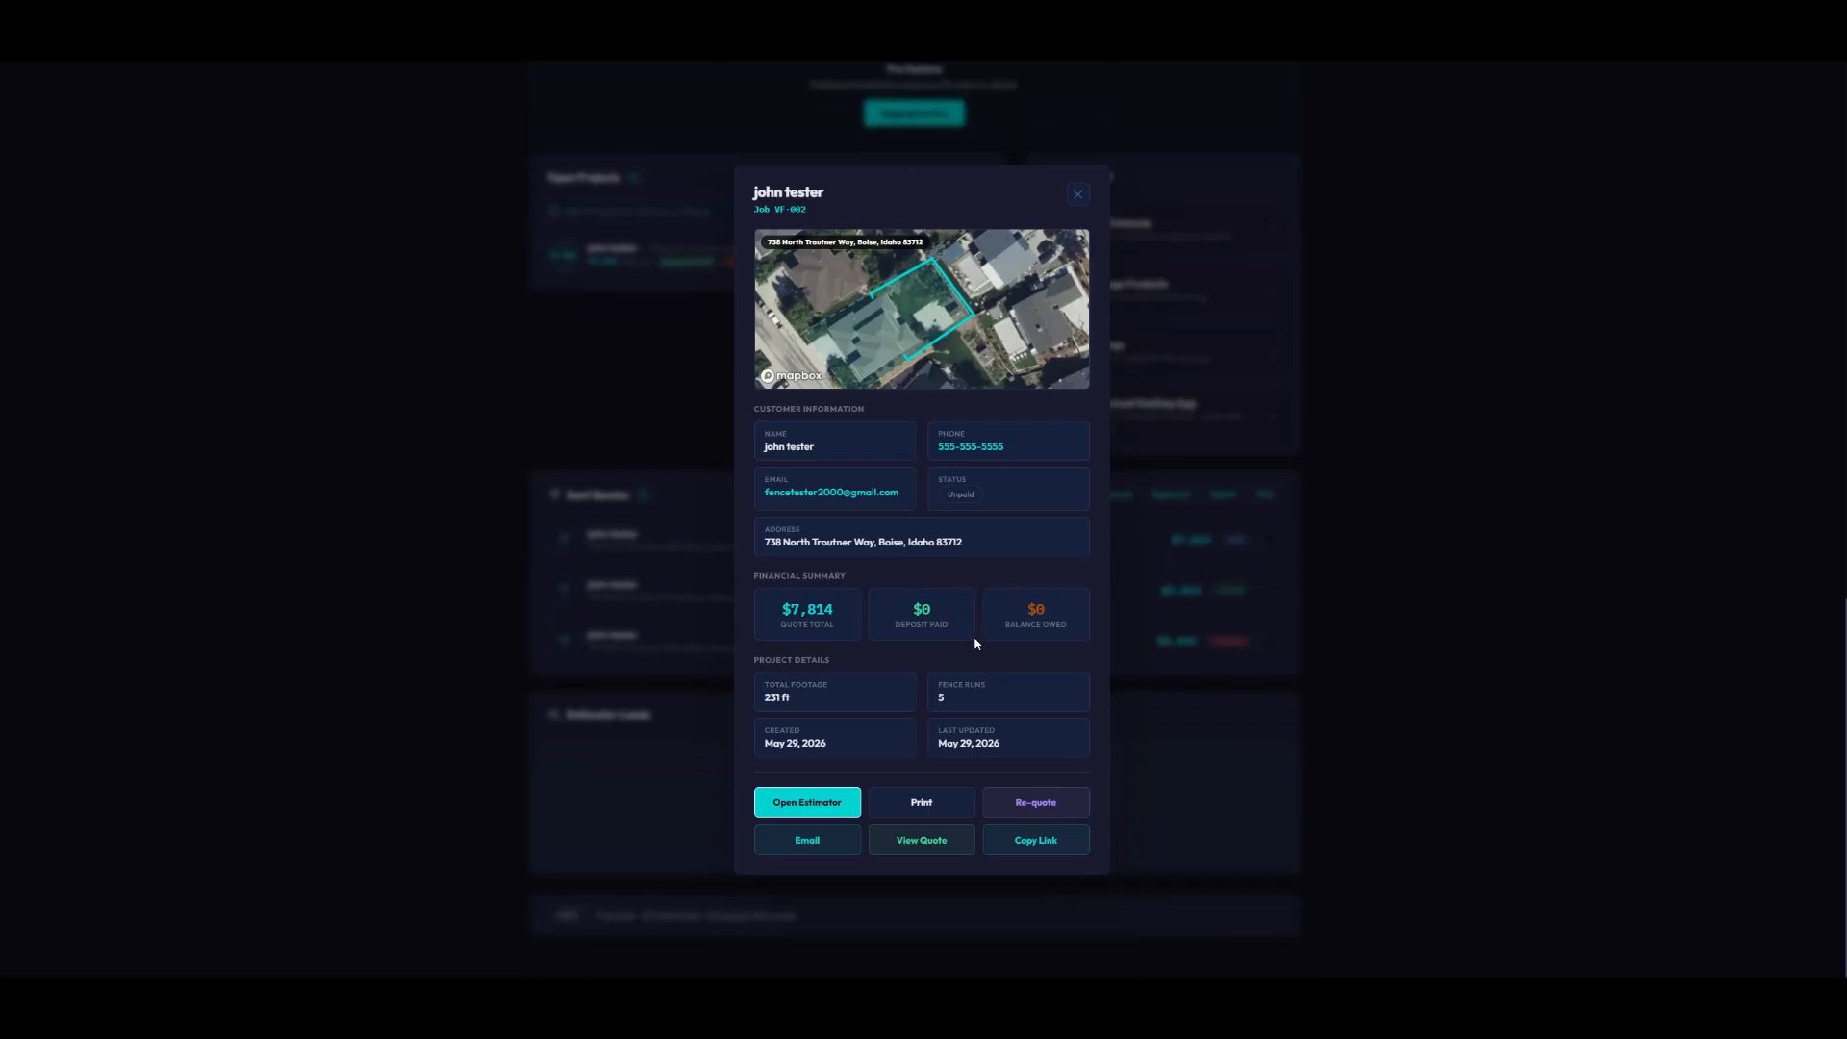
pyautogui.scroll(3, 1030, 597)
pyautogui.click(1077, 195)
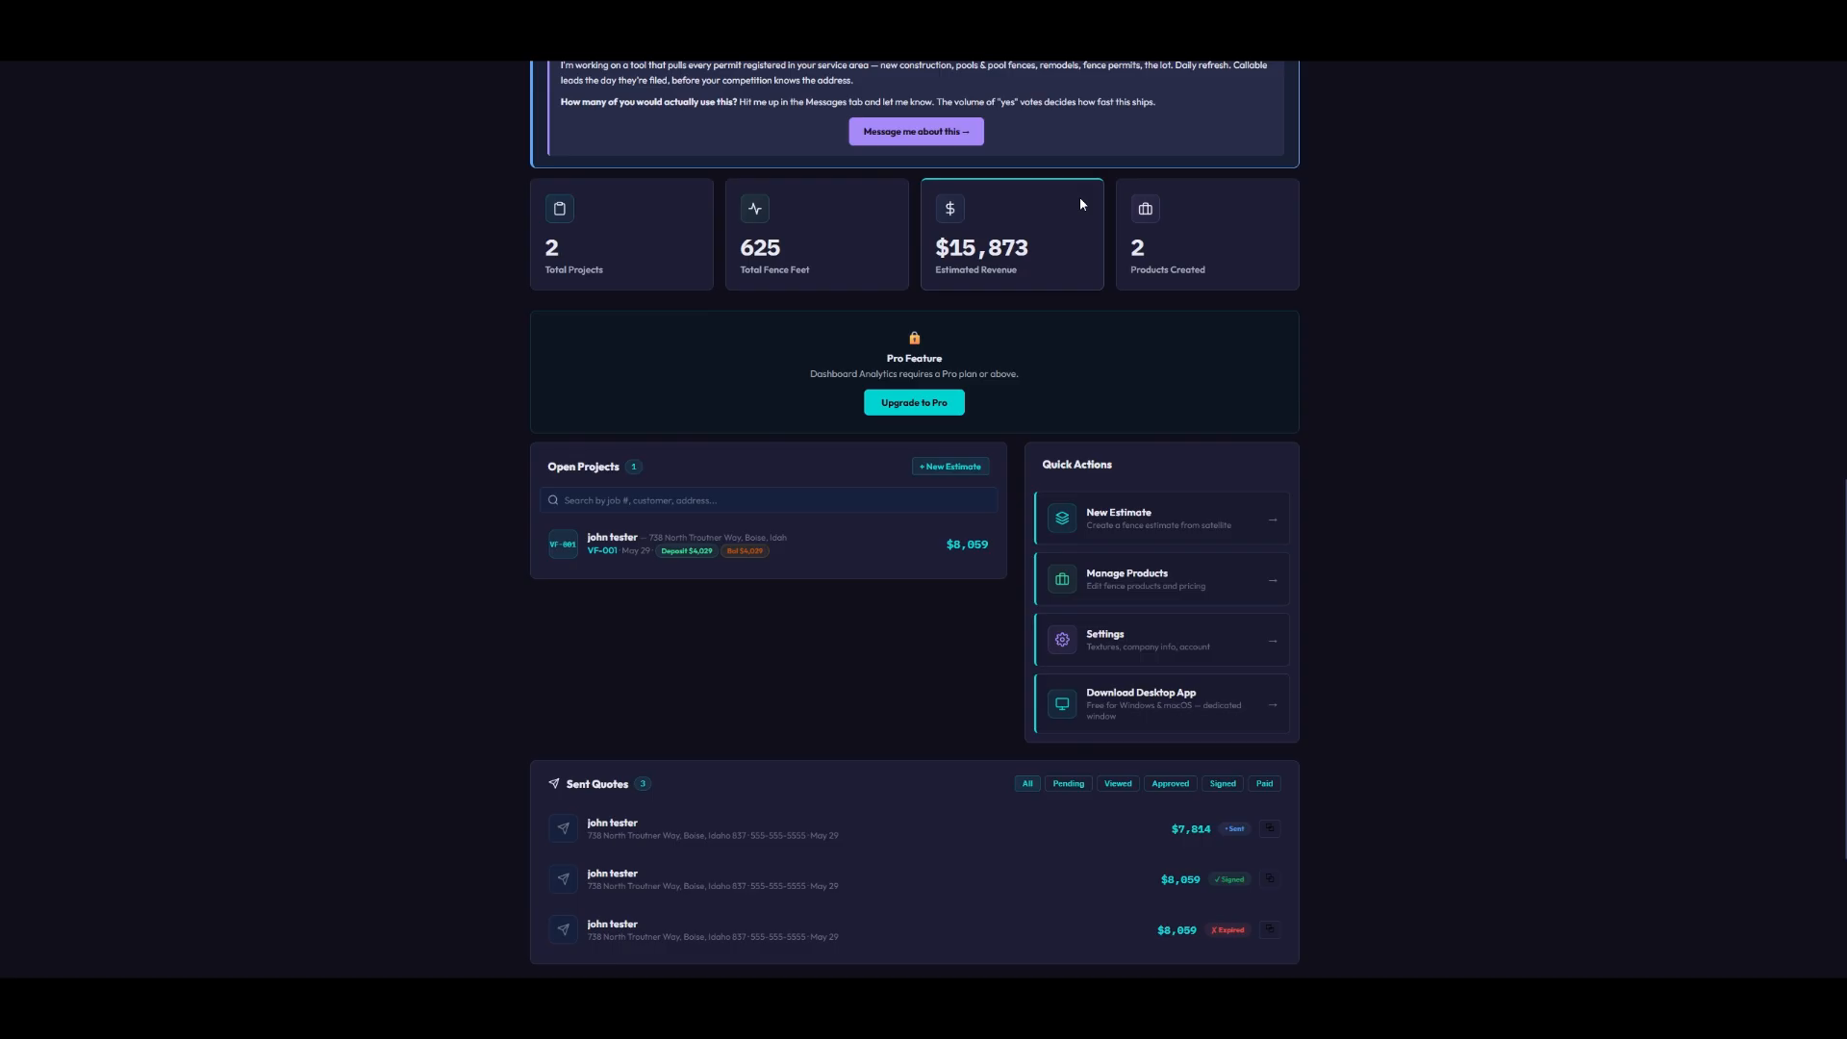
# - Scroll through the dashboard to review the sent quotes
pyautogui.scroll(-2, 1007, 619)
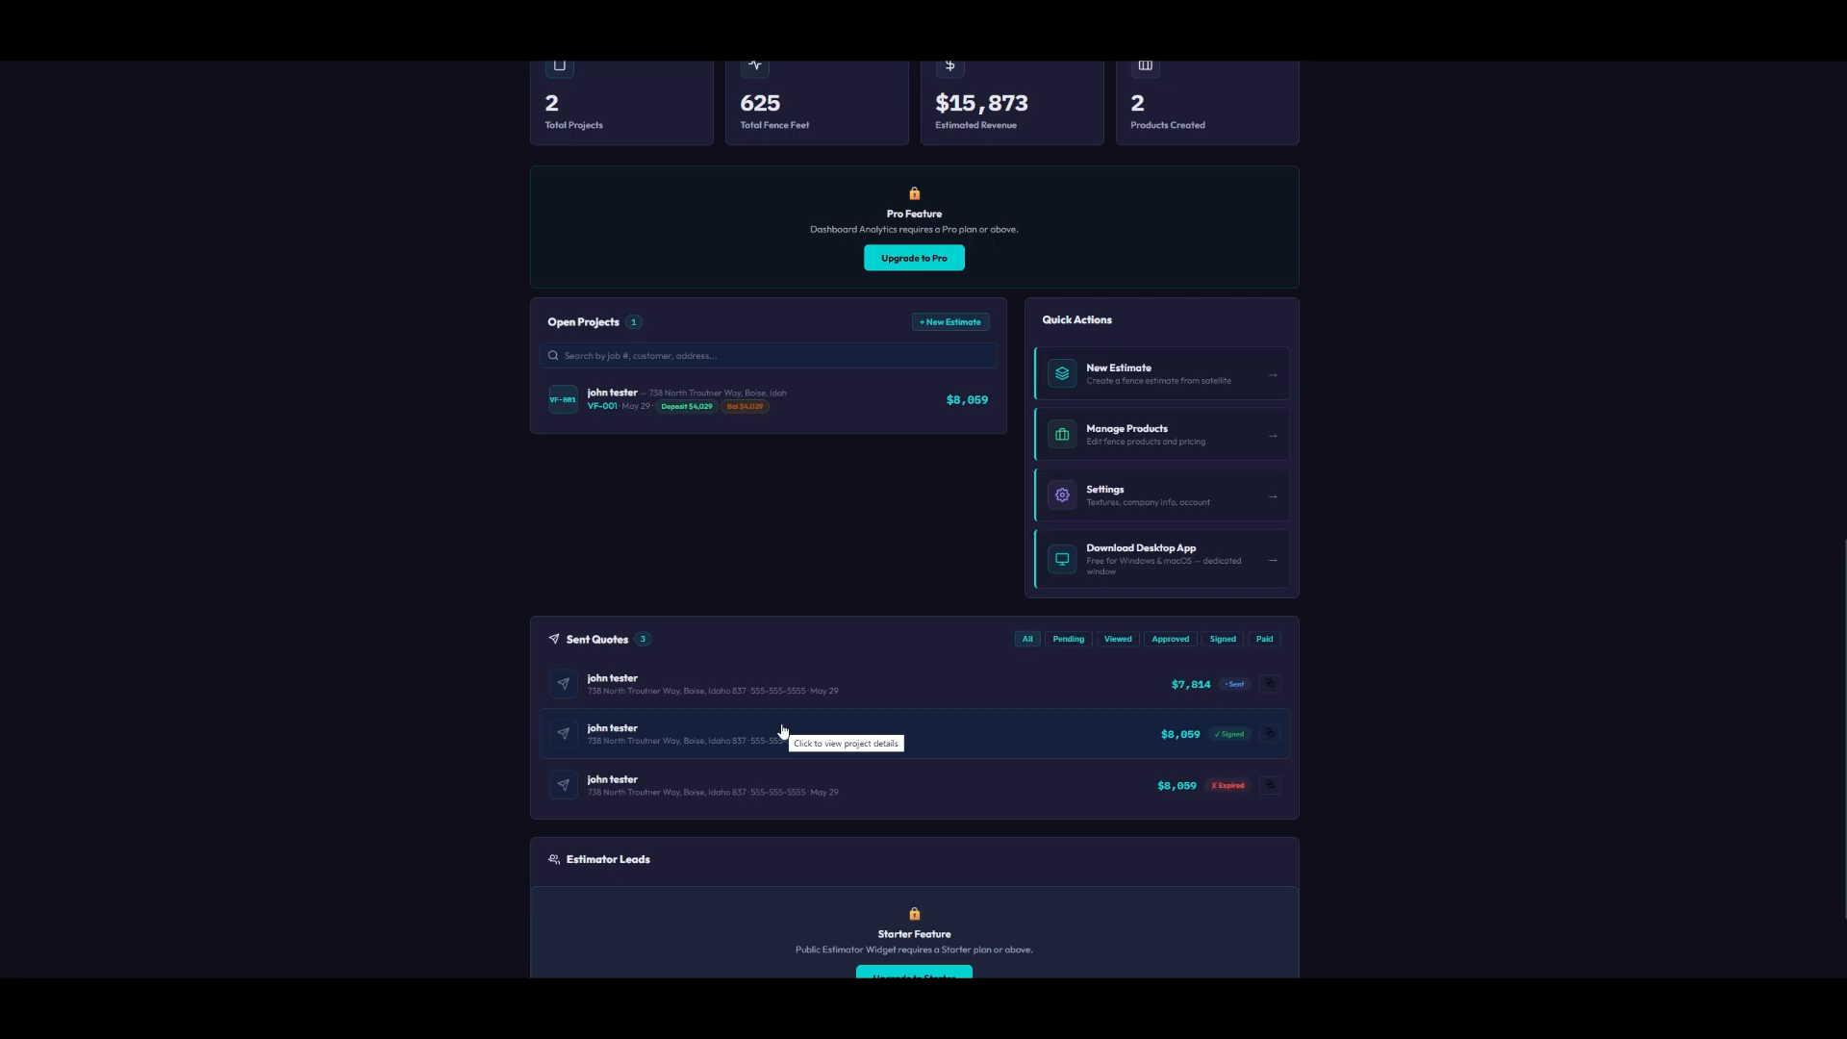
pyautogui.scroll(-2, 789, 760)
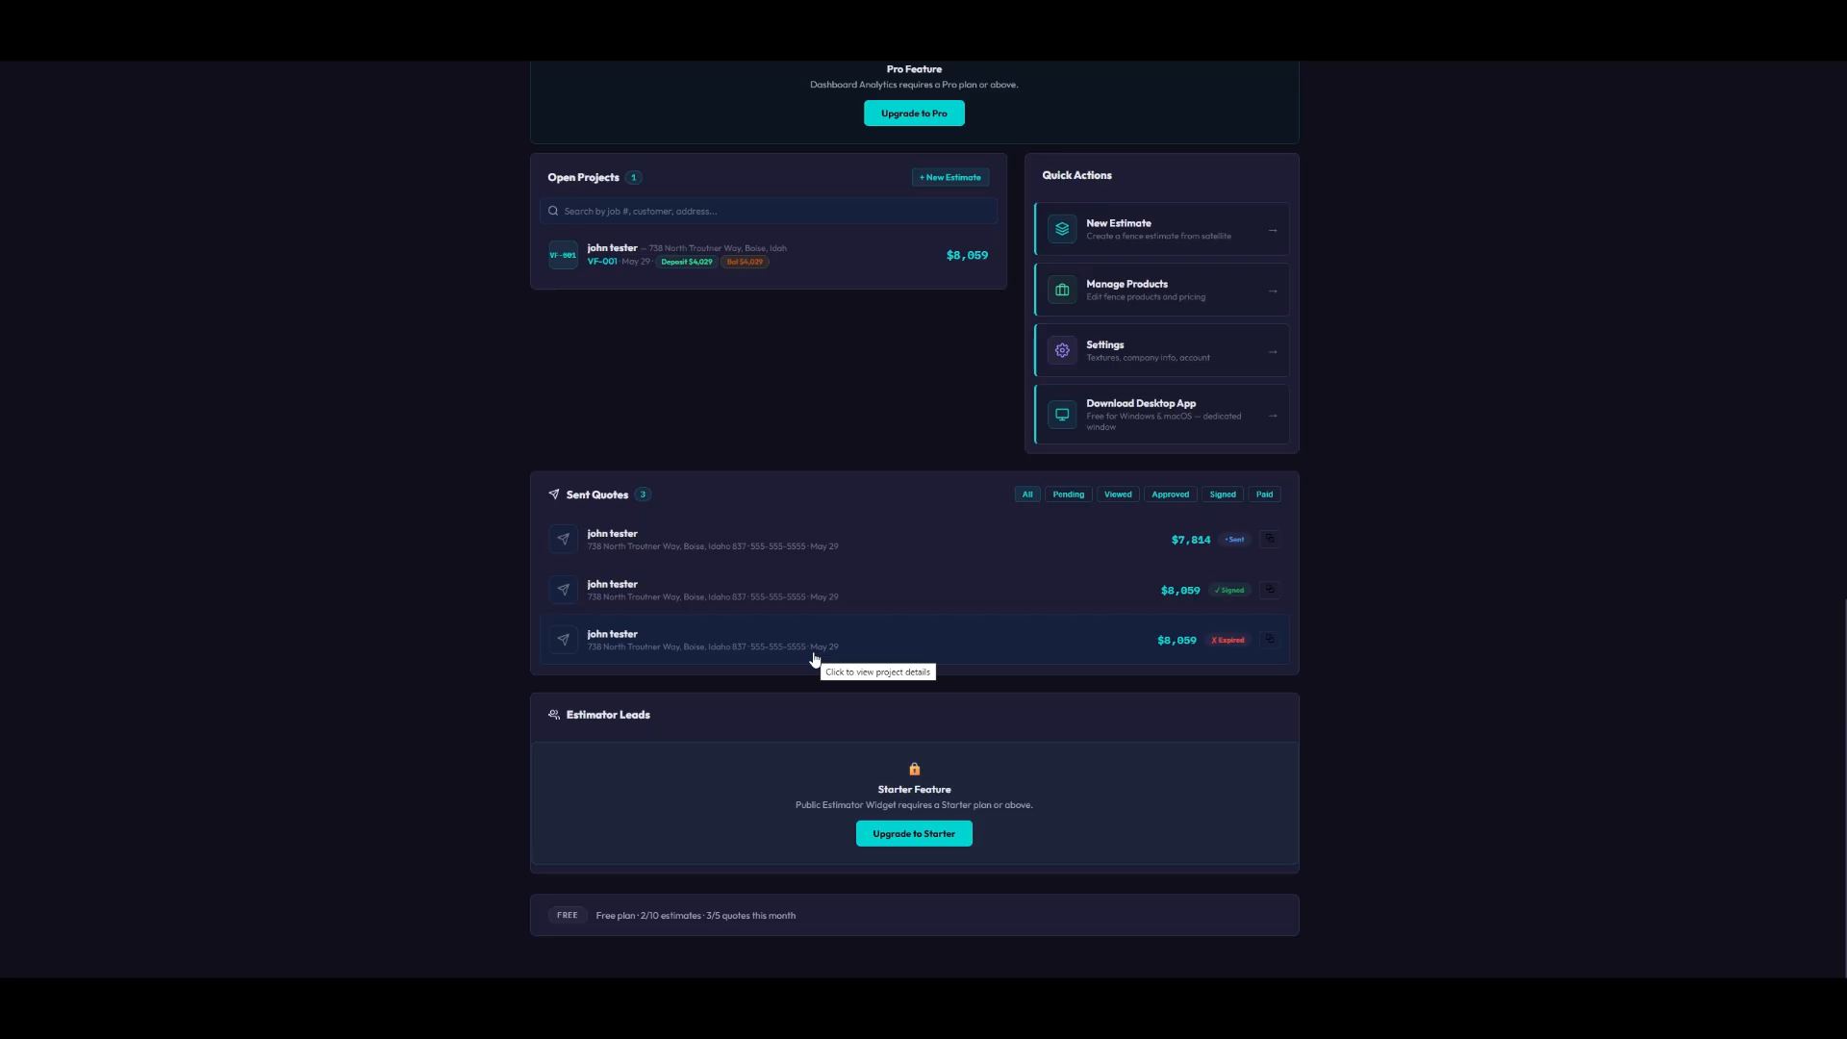
pyautogui.scroll(2, 1391, 529)
pyautogui.scroll(6, 1391, 530)
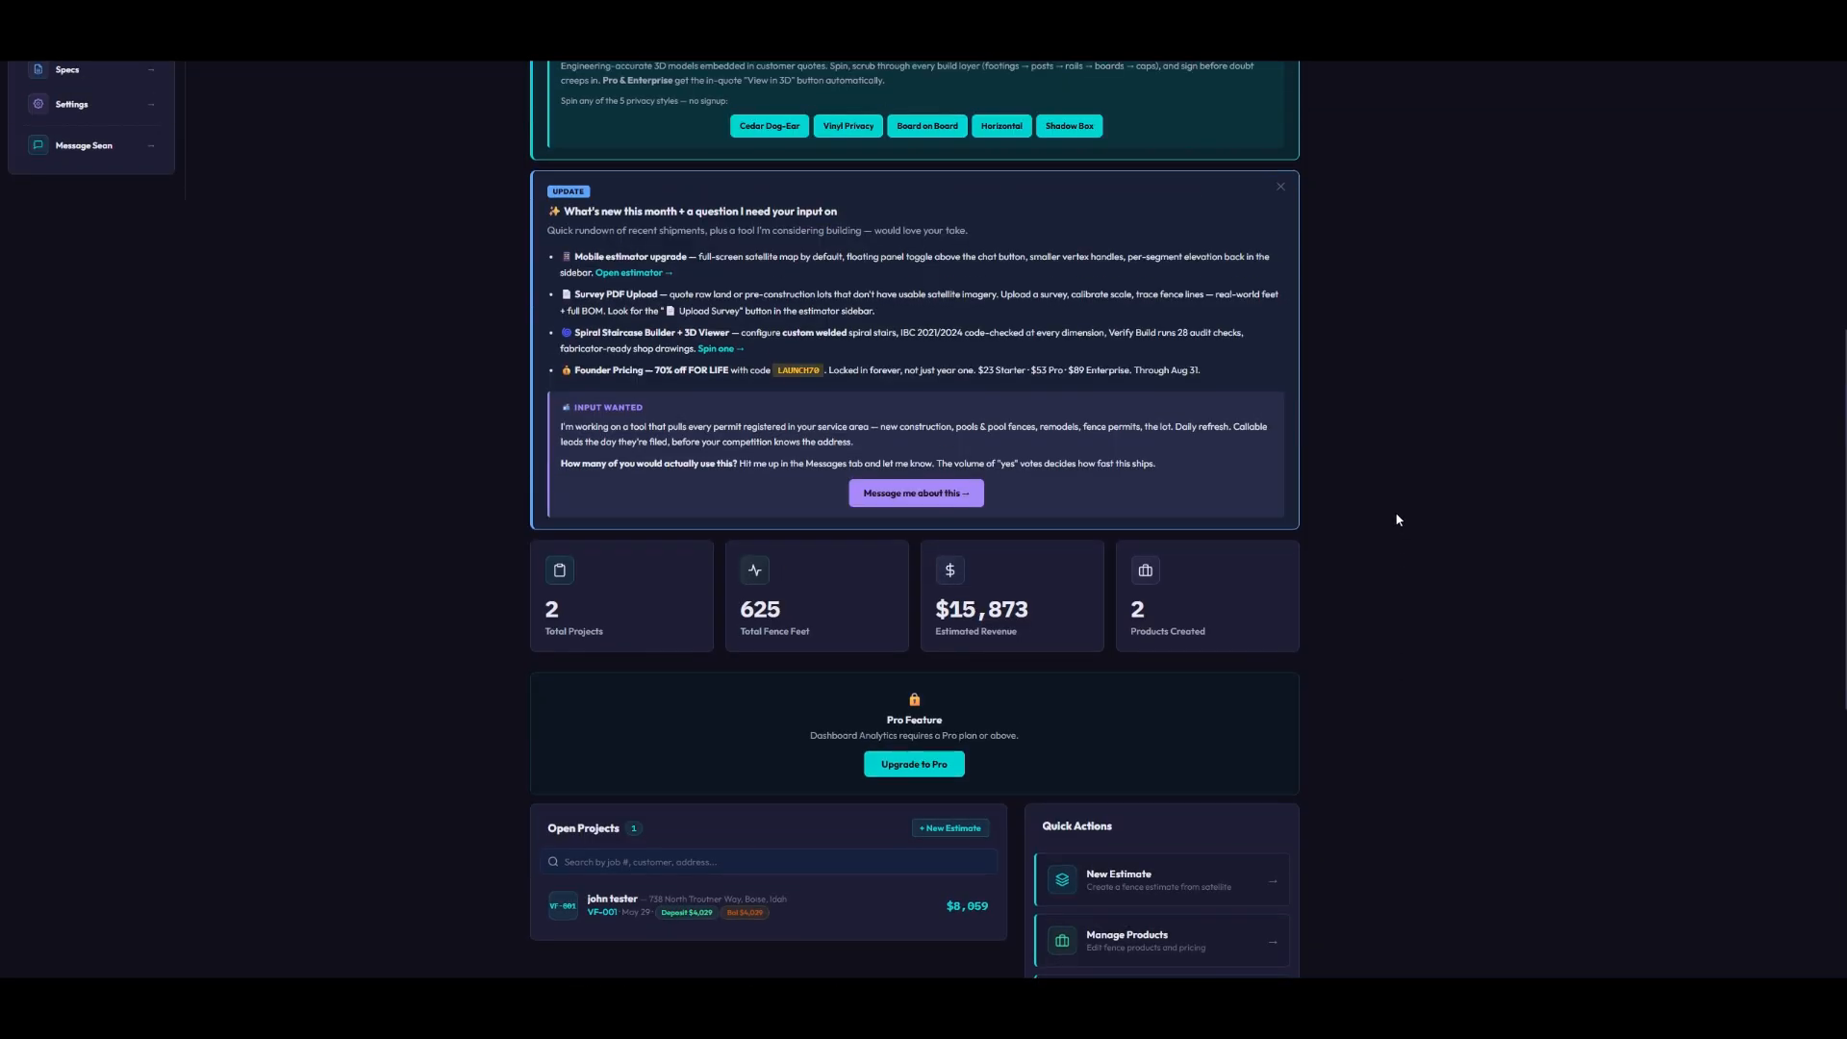
pyautogui.scroll(-3, 1381, 534)
pyautogui.scroll(-2, 1368, 541)
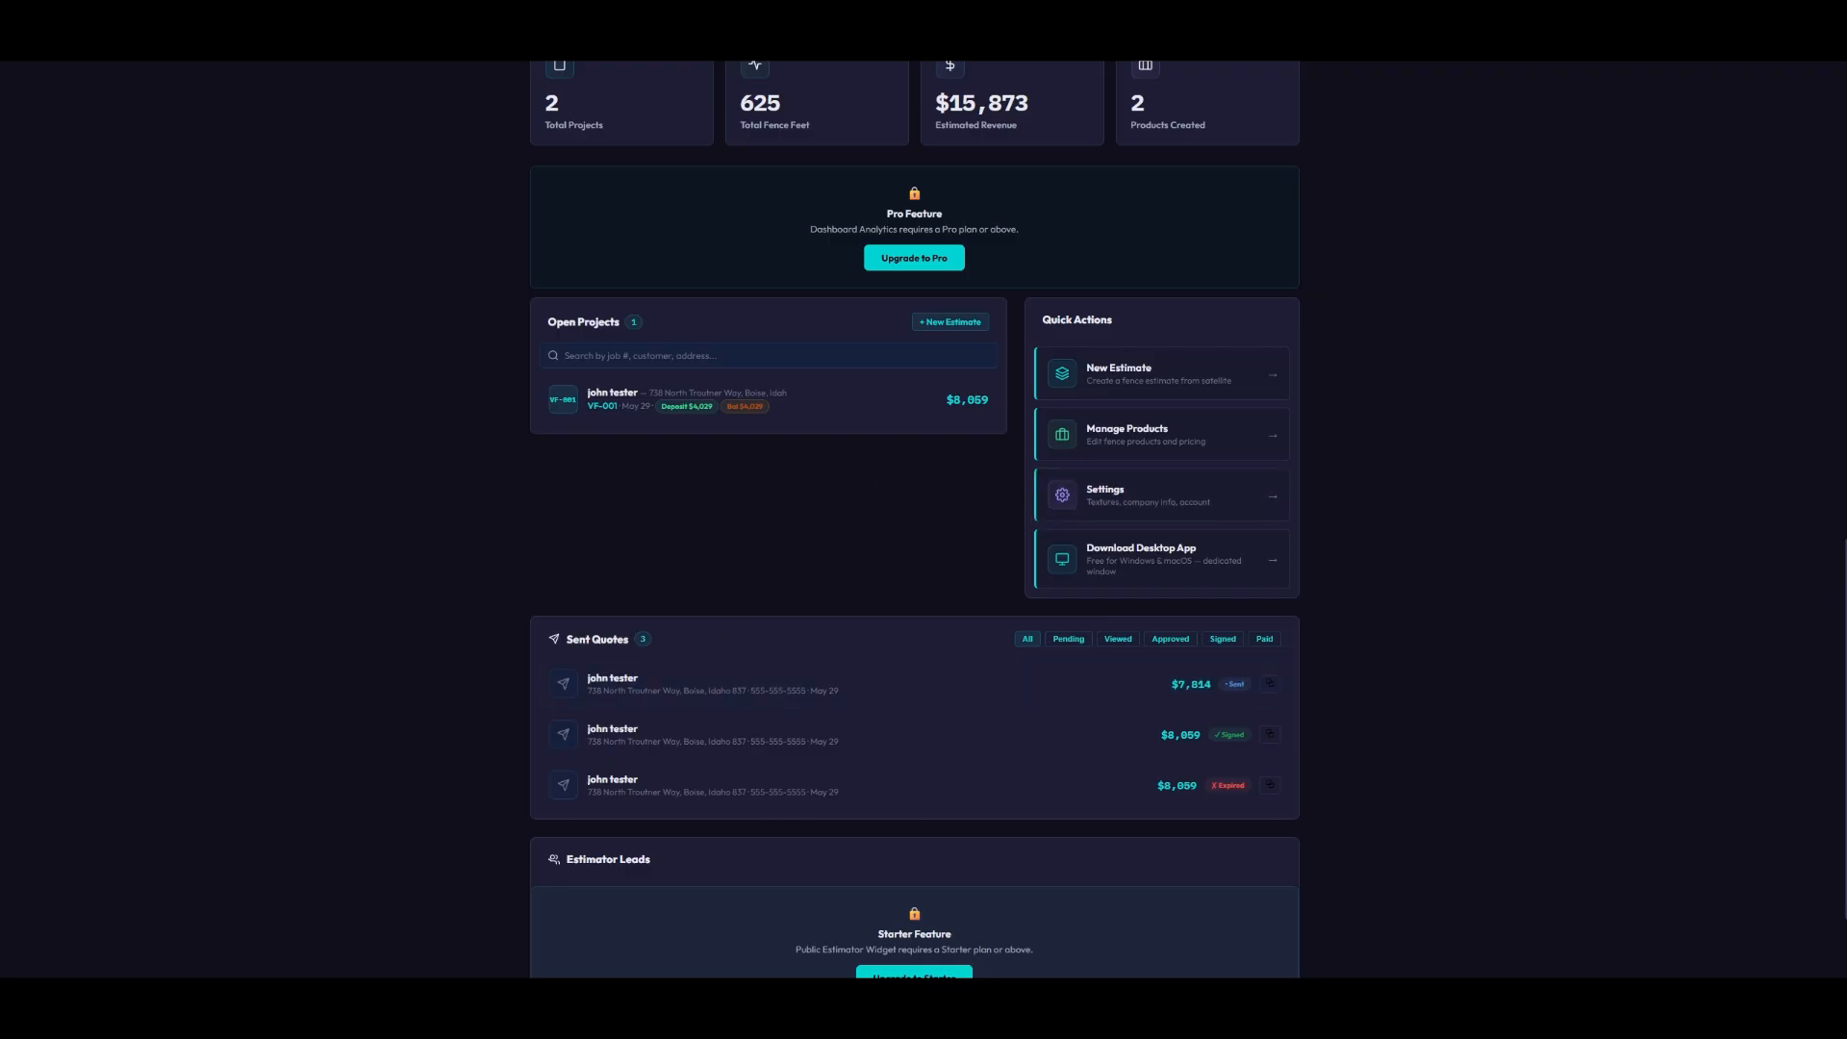
# - Reload the dashboard with F5 and check the refreshed Sent Quotes list
pyautogui.press('F5')
pyautogui.scroll(-3, 941, 486)
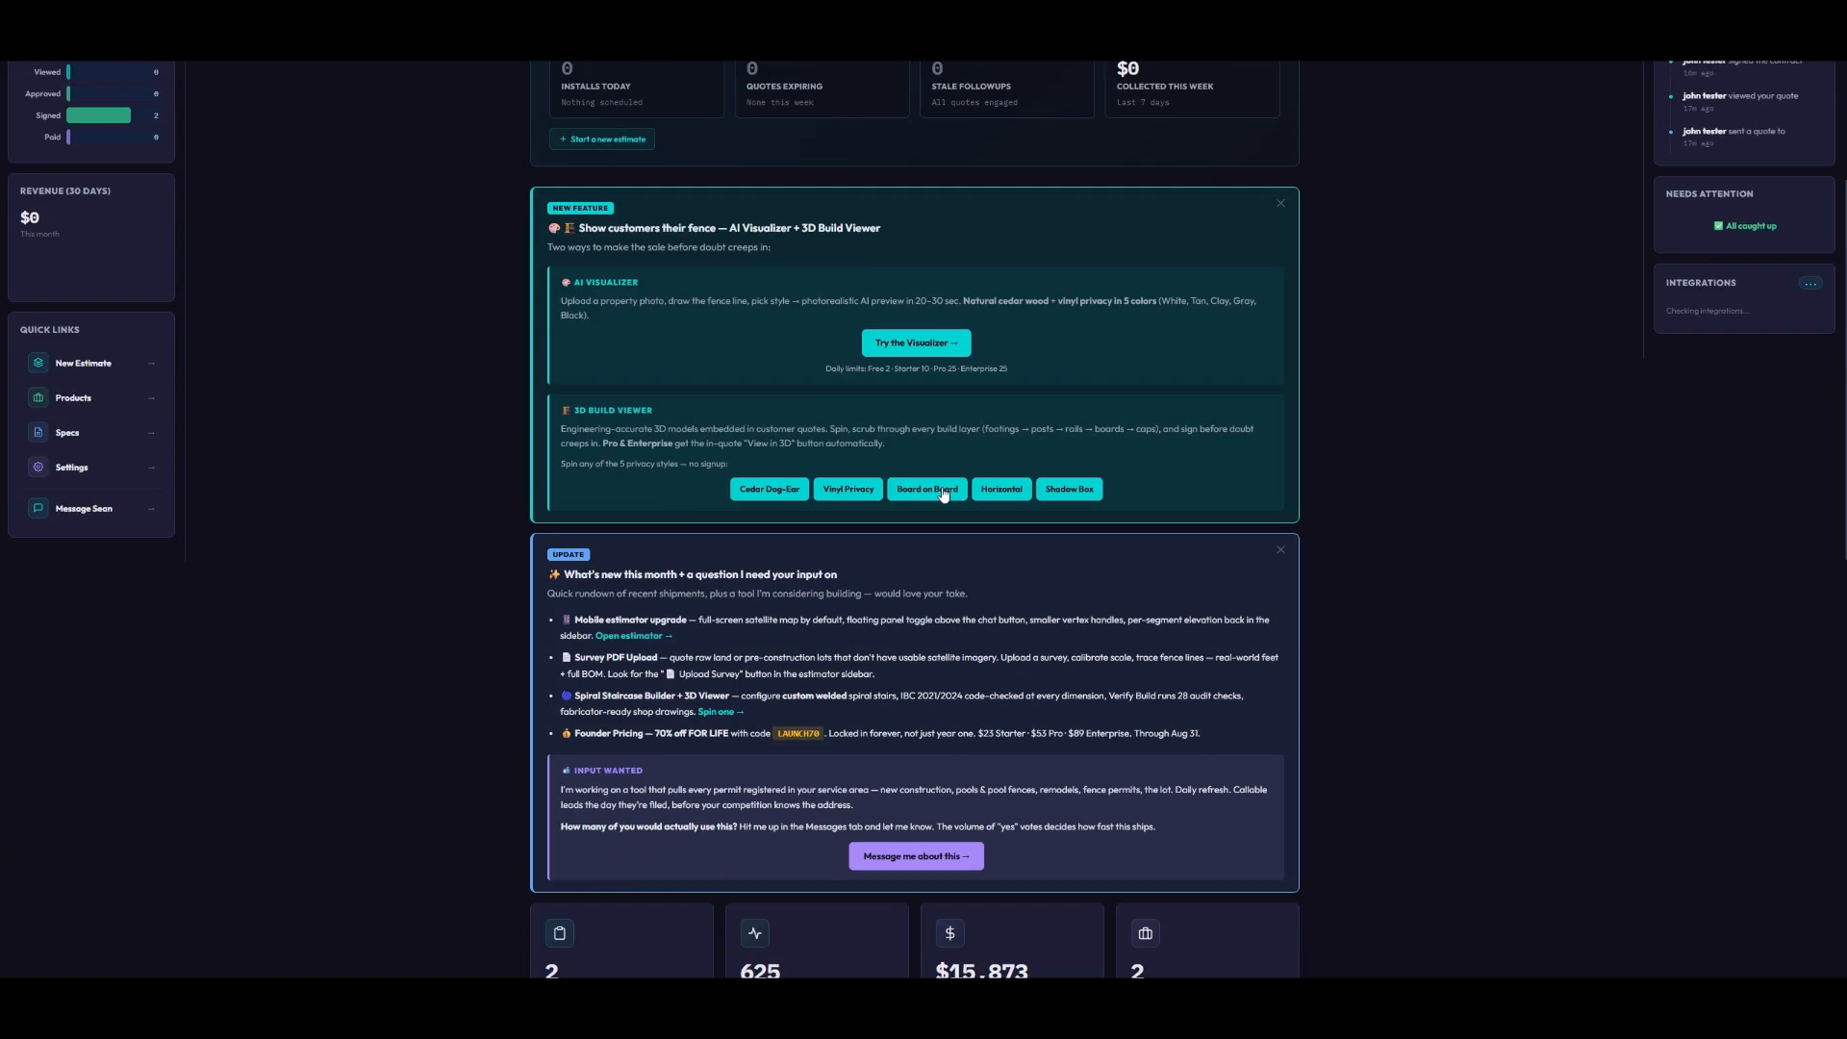
pyautogui.scroll(-10, 943, 494)
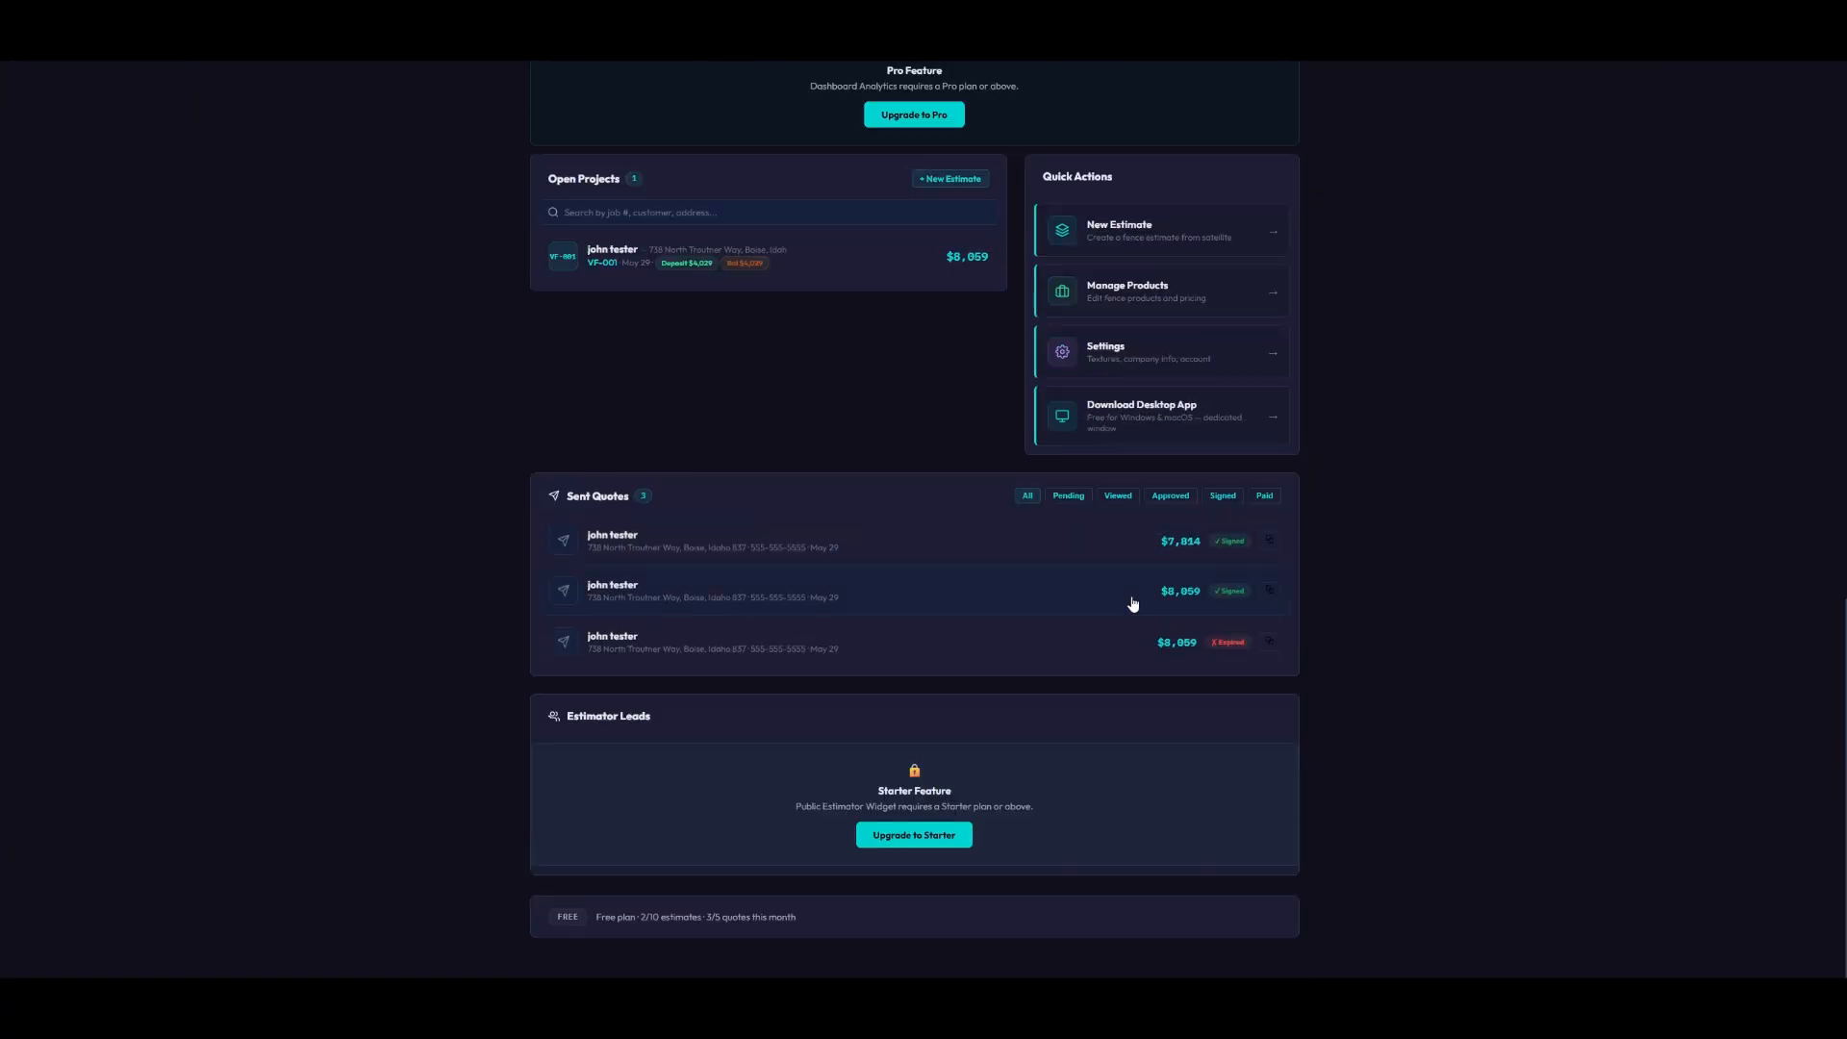
# - Mark the $7,814 quote's deposit paid: 3907.16 by Cash, confirmed
pyautogui.click(991, 553)
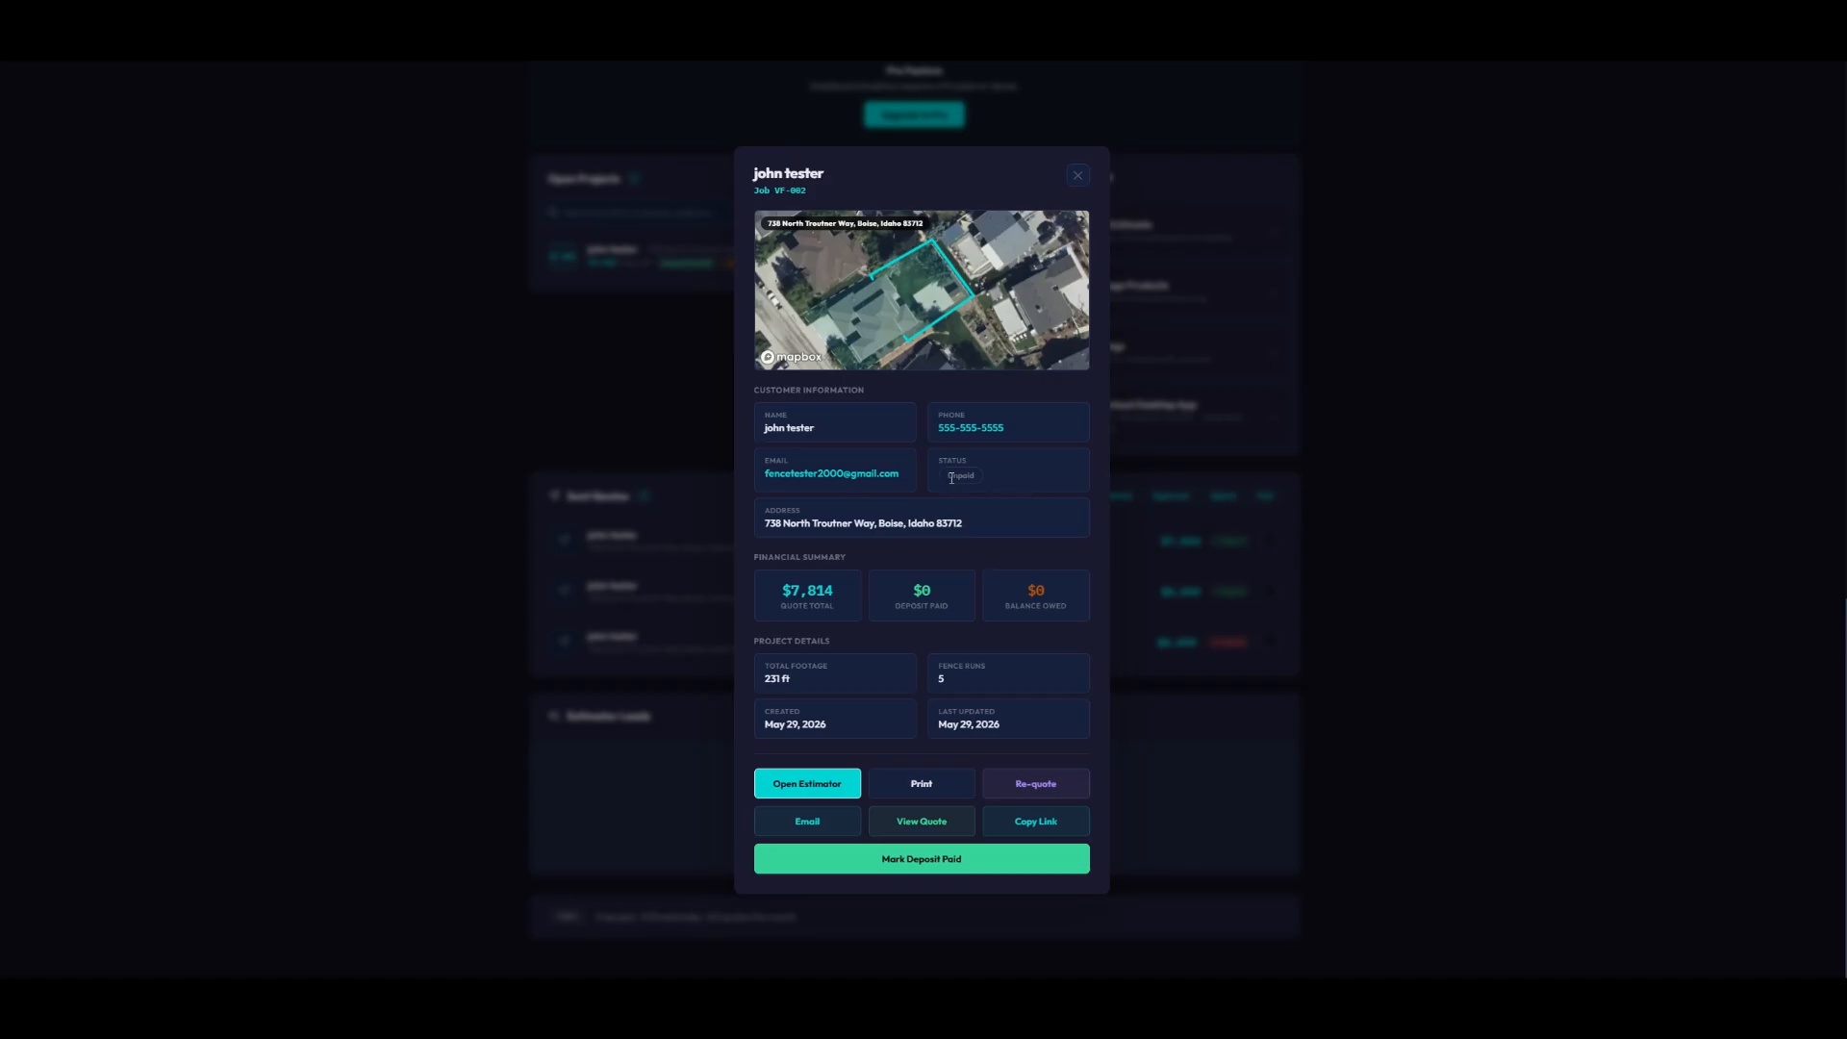
pyautogui.click(930, 862)
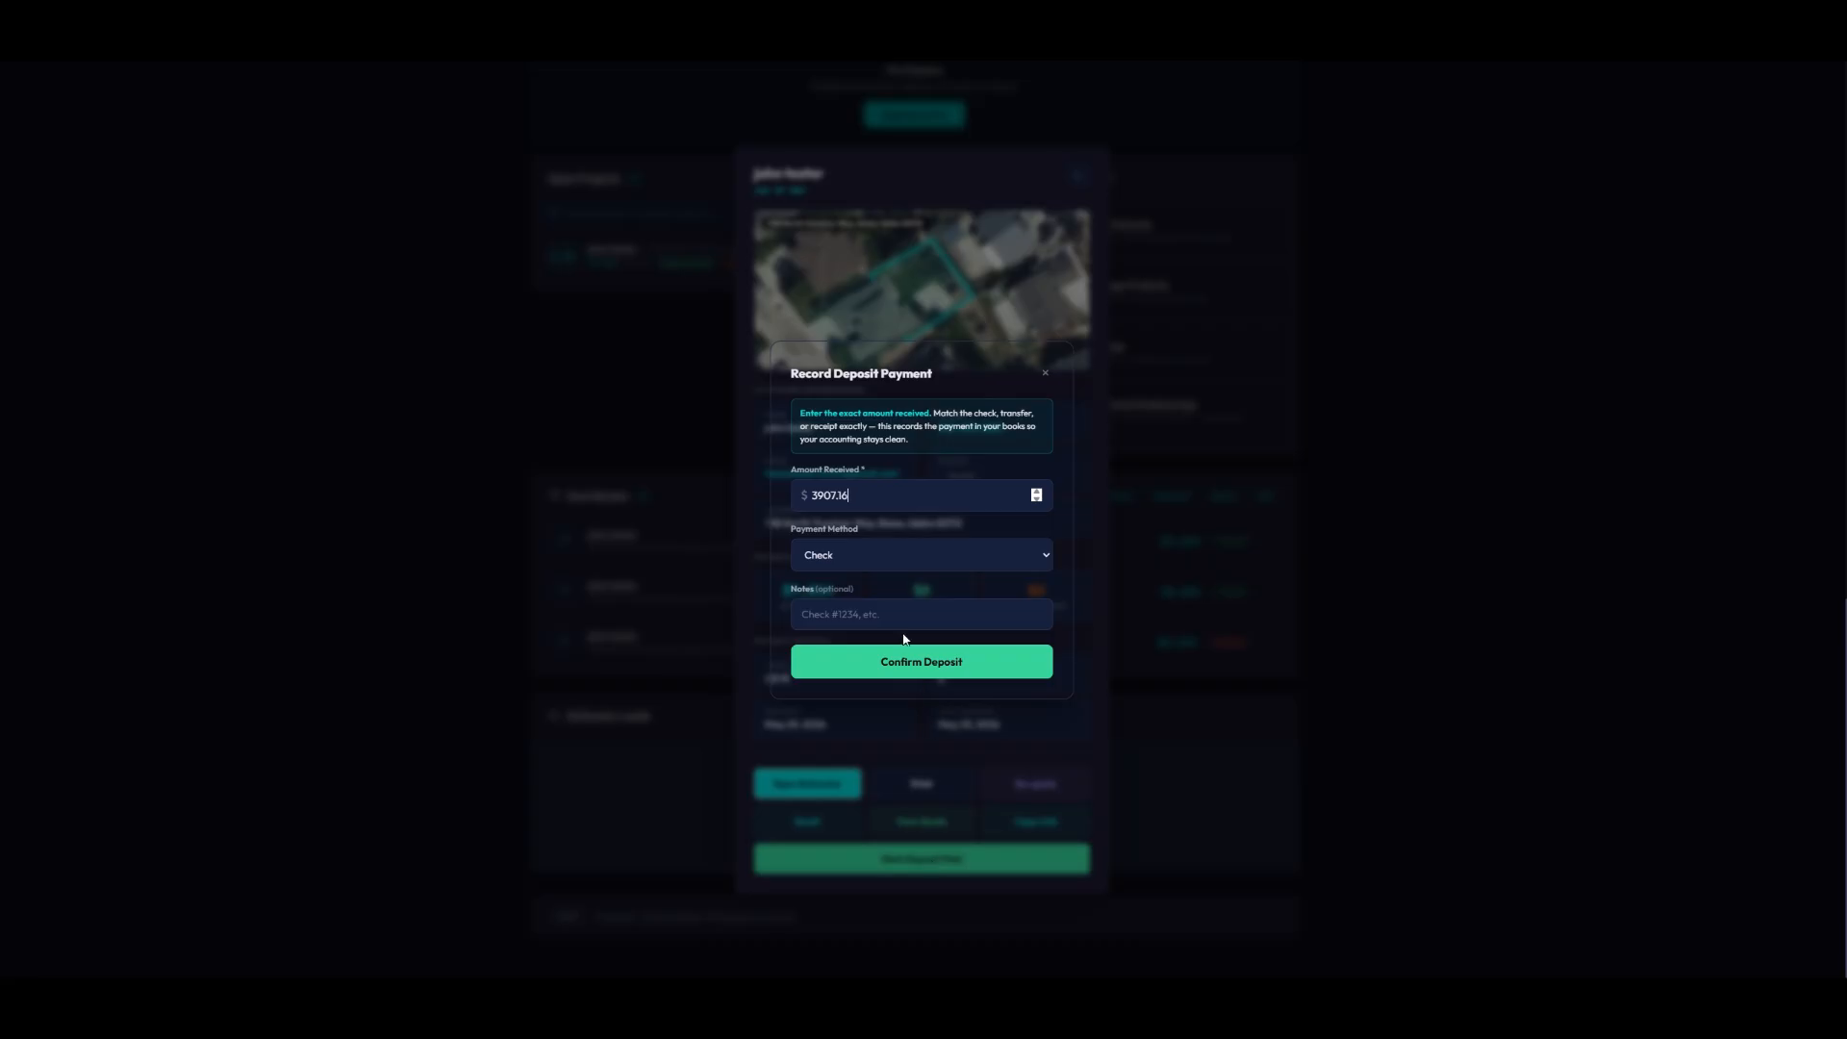
pyautogui.click(844, 566)
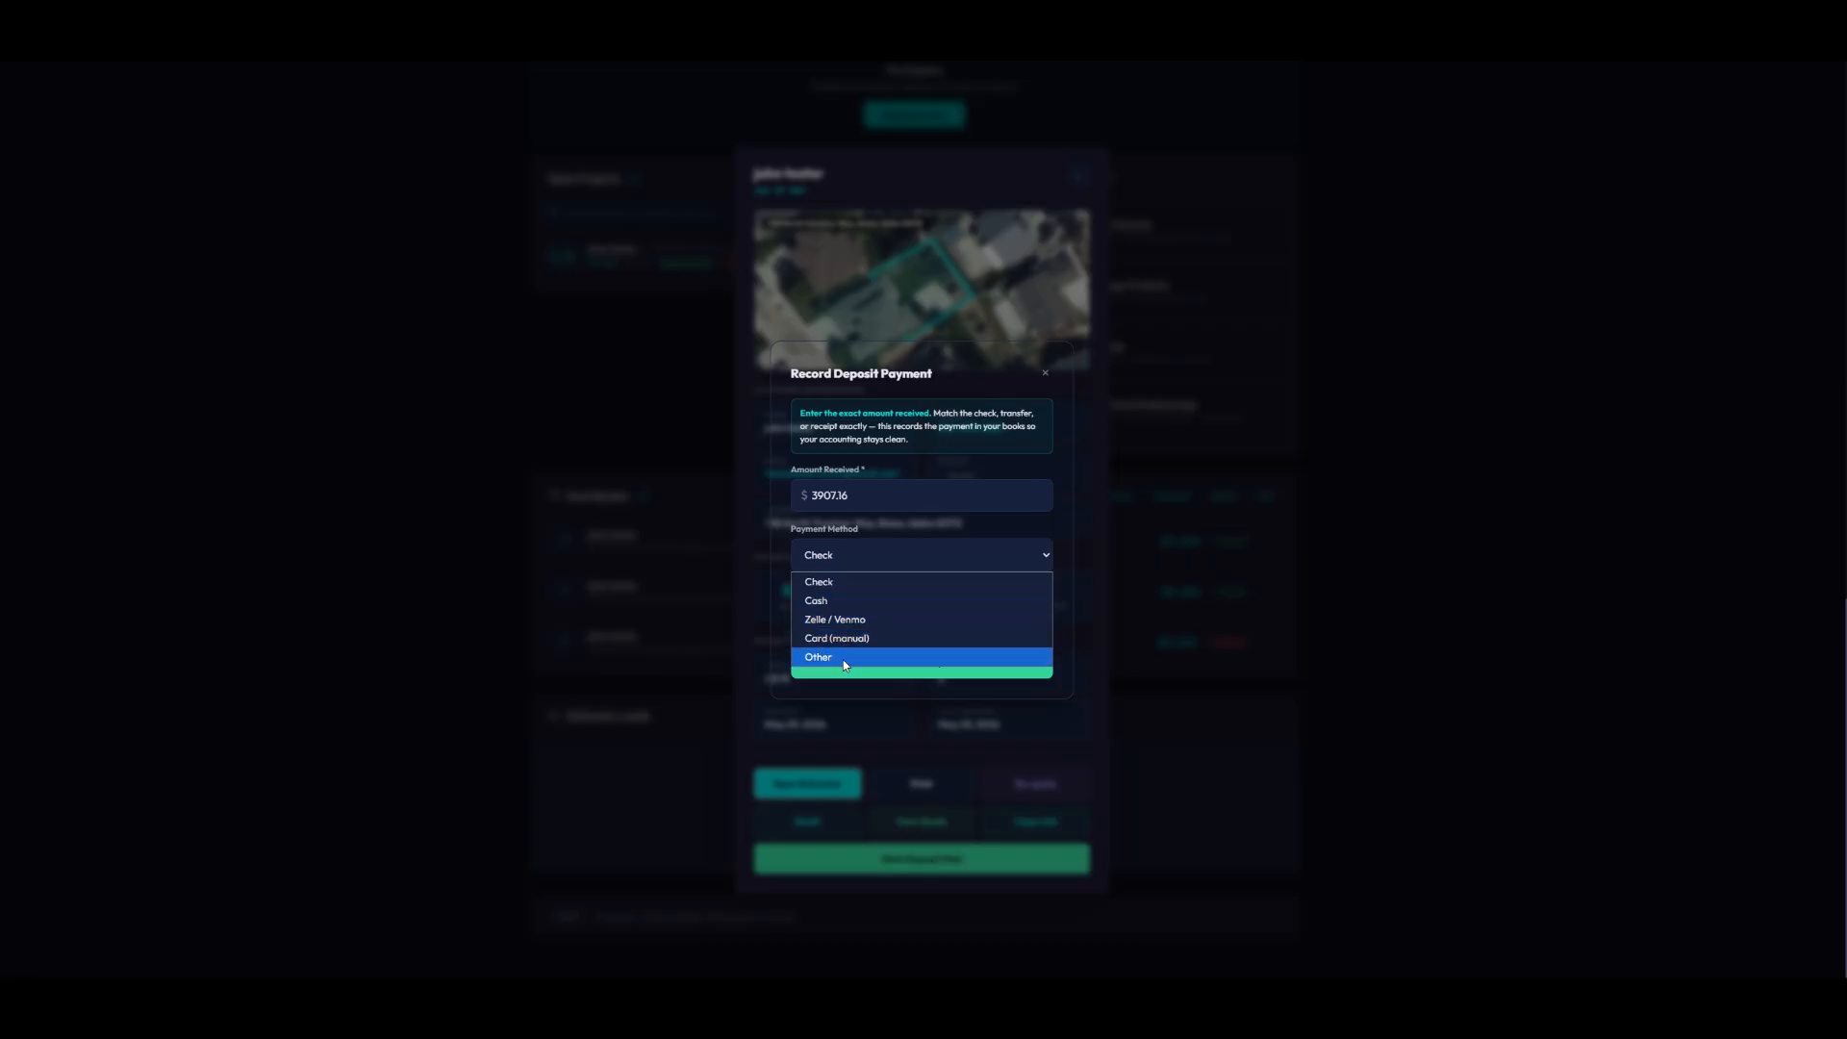
pyautogui.click(845, 602)
pyautogui.click(922, 666)
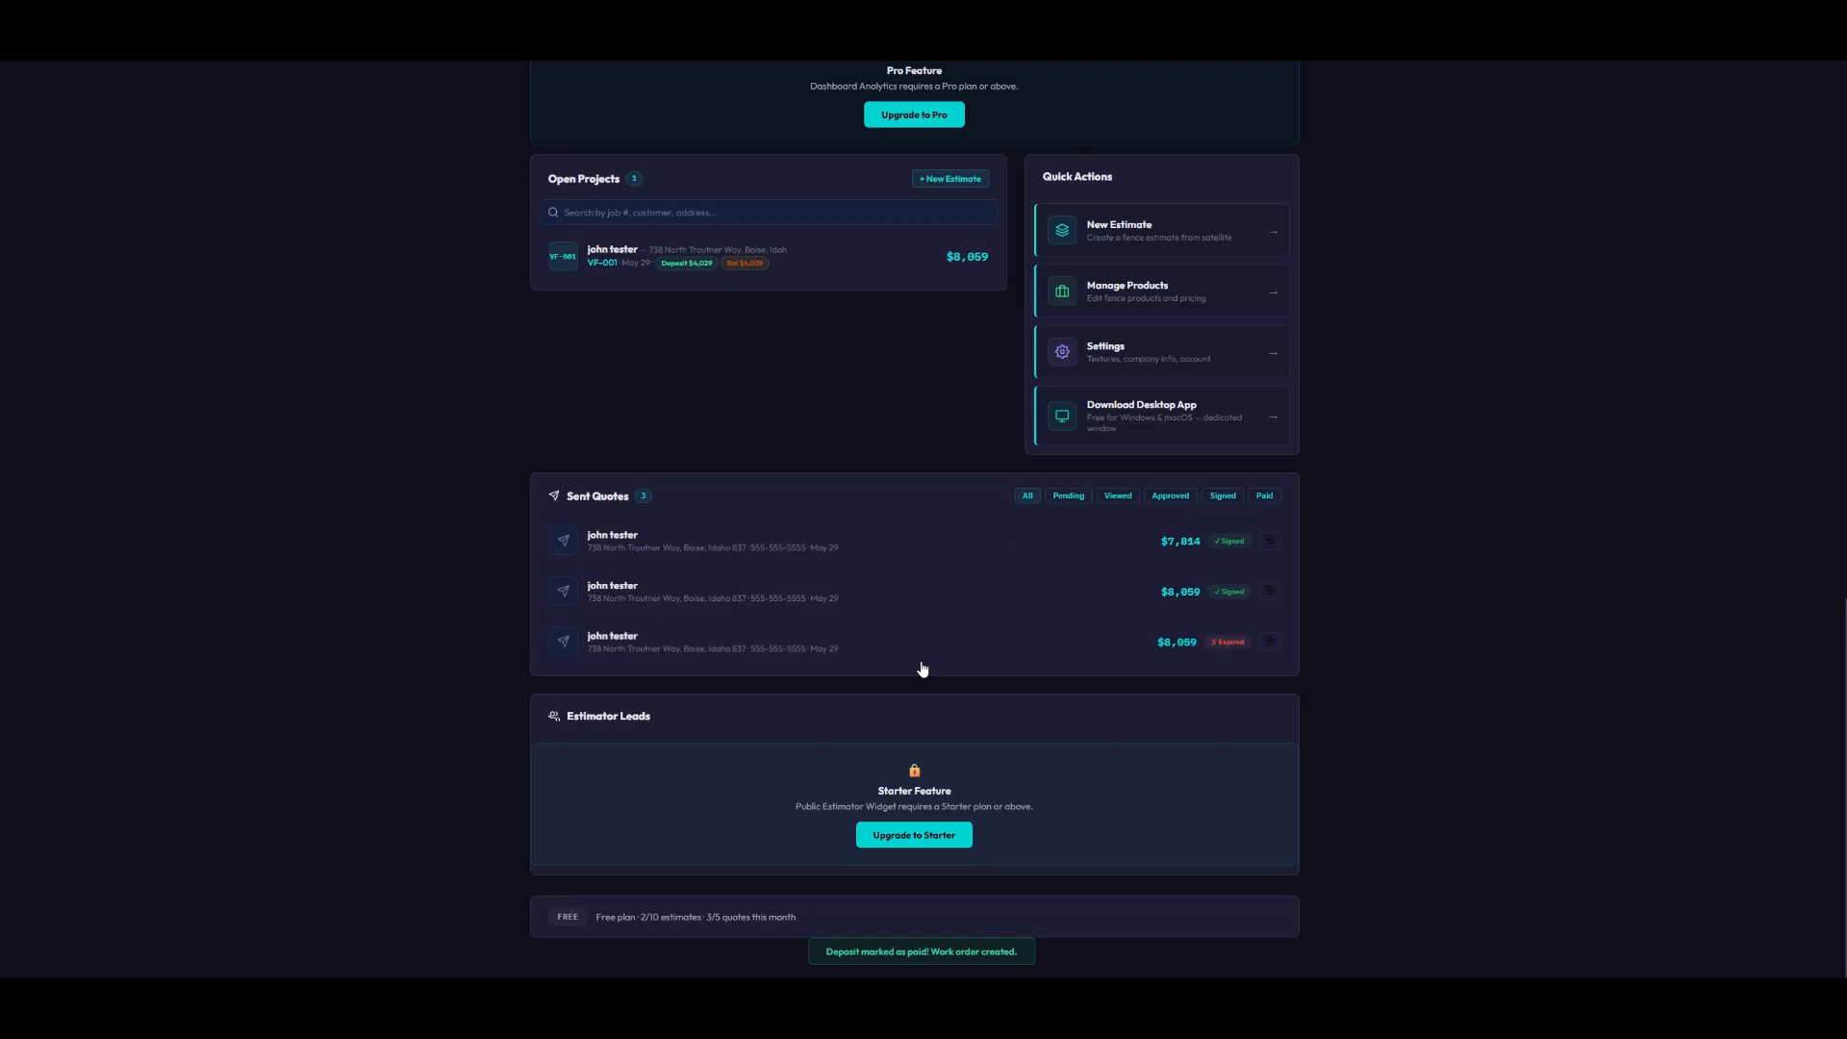
# - Open the VF-002 job details twice to verify Deposit Paid and $3,907 owed, then close them
pyautogui.scroll(3, 918, 625)
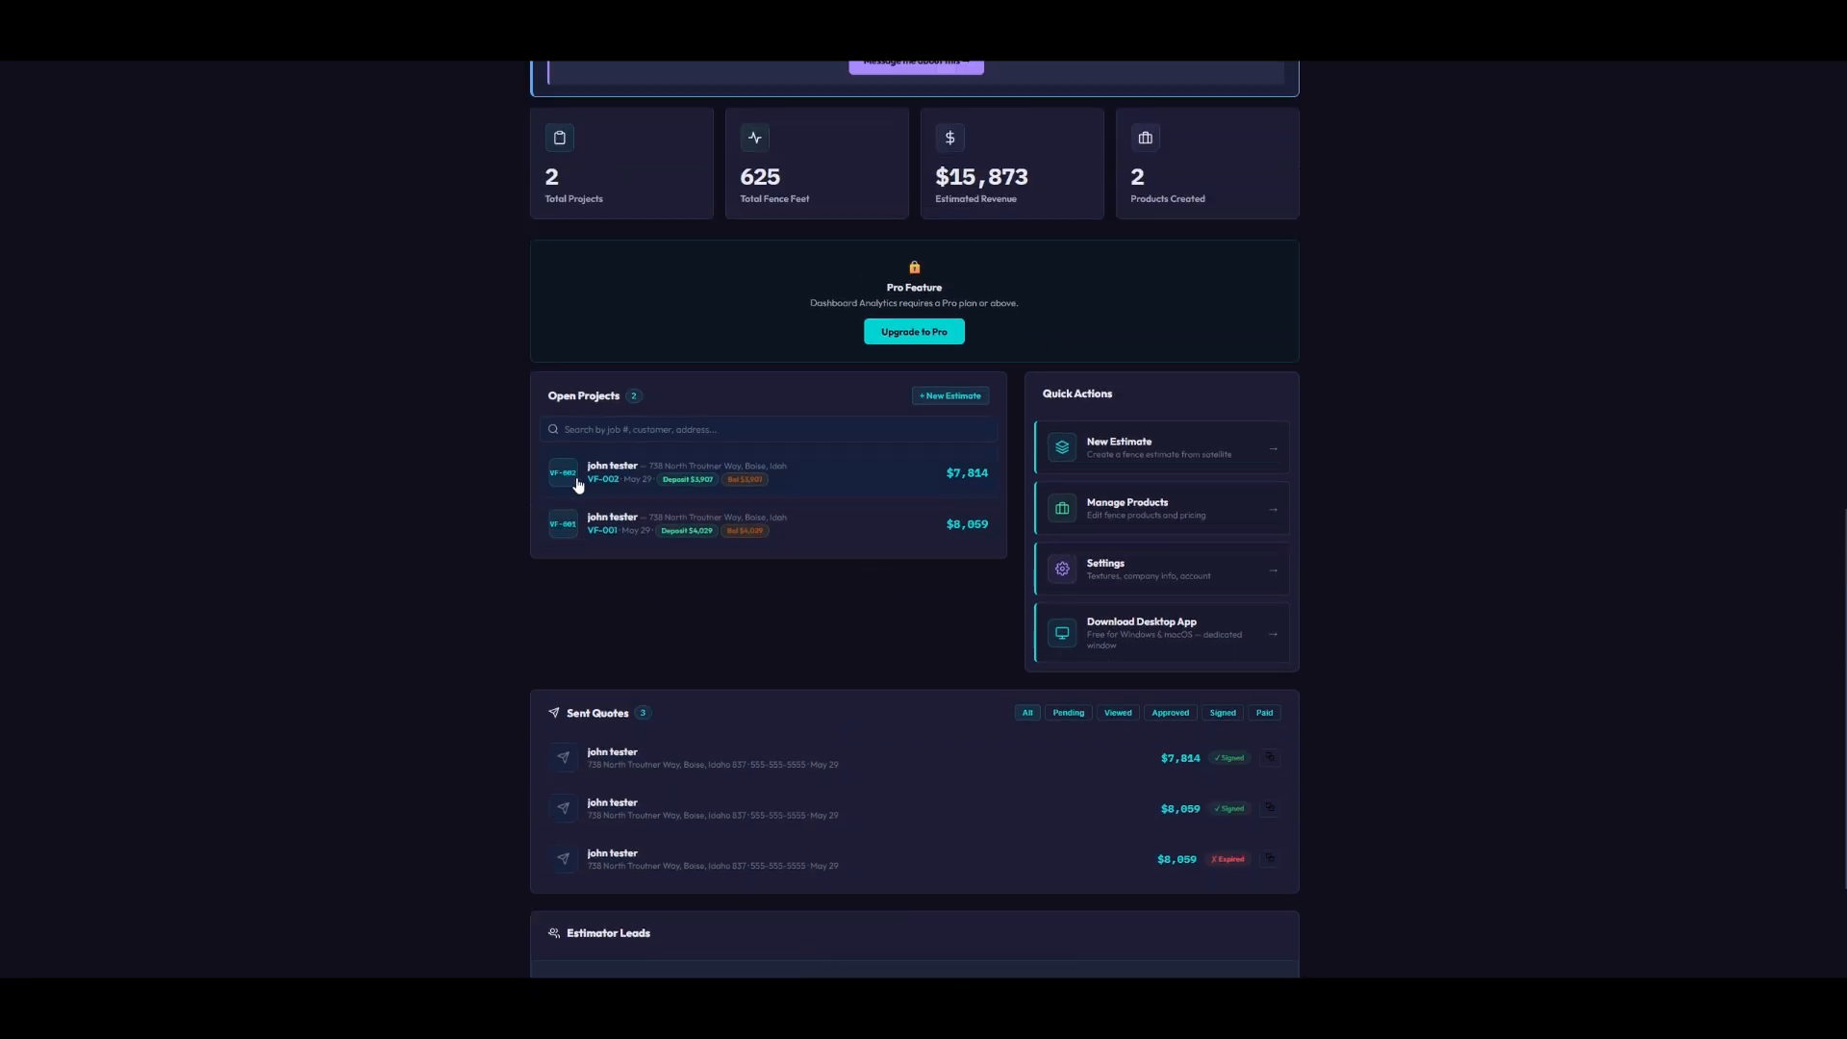
pyautogui.click(626, 475)
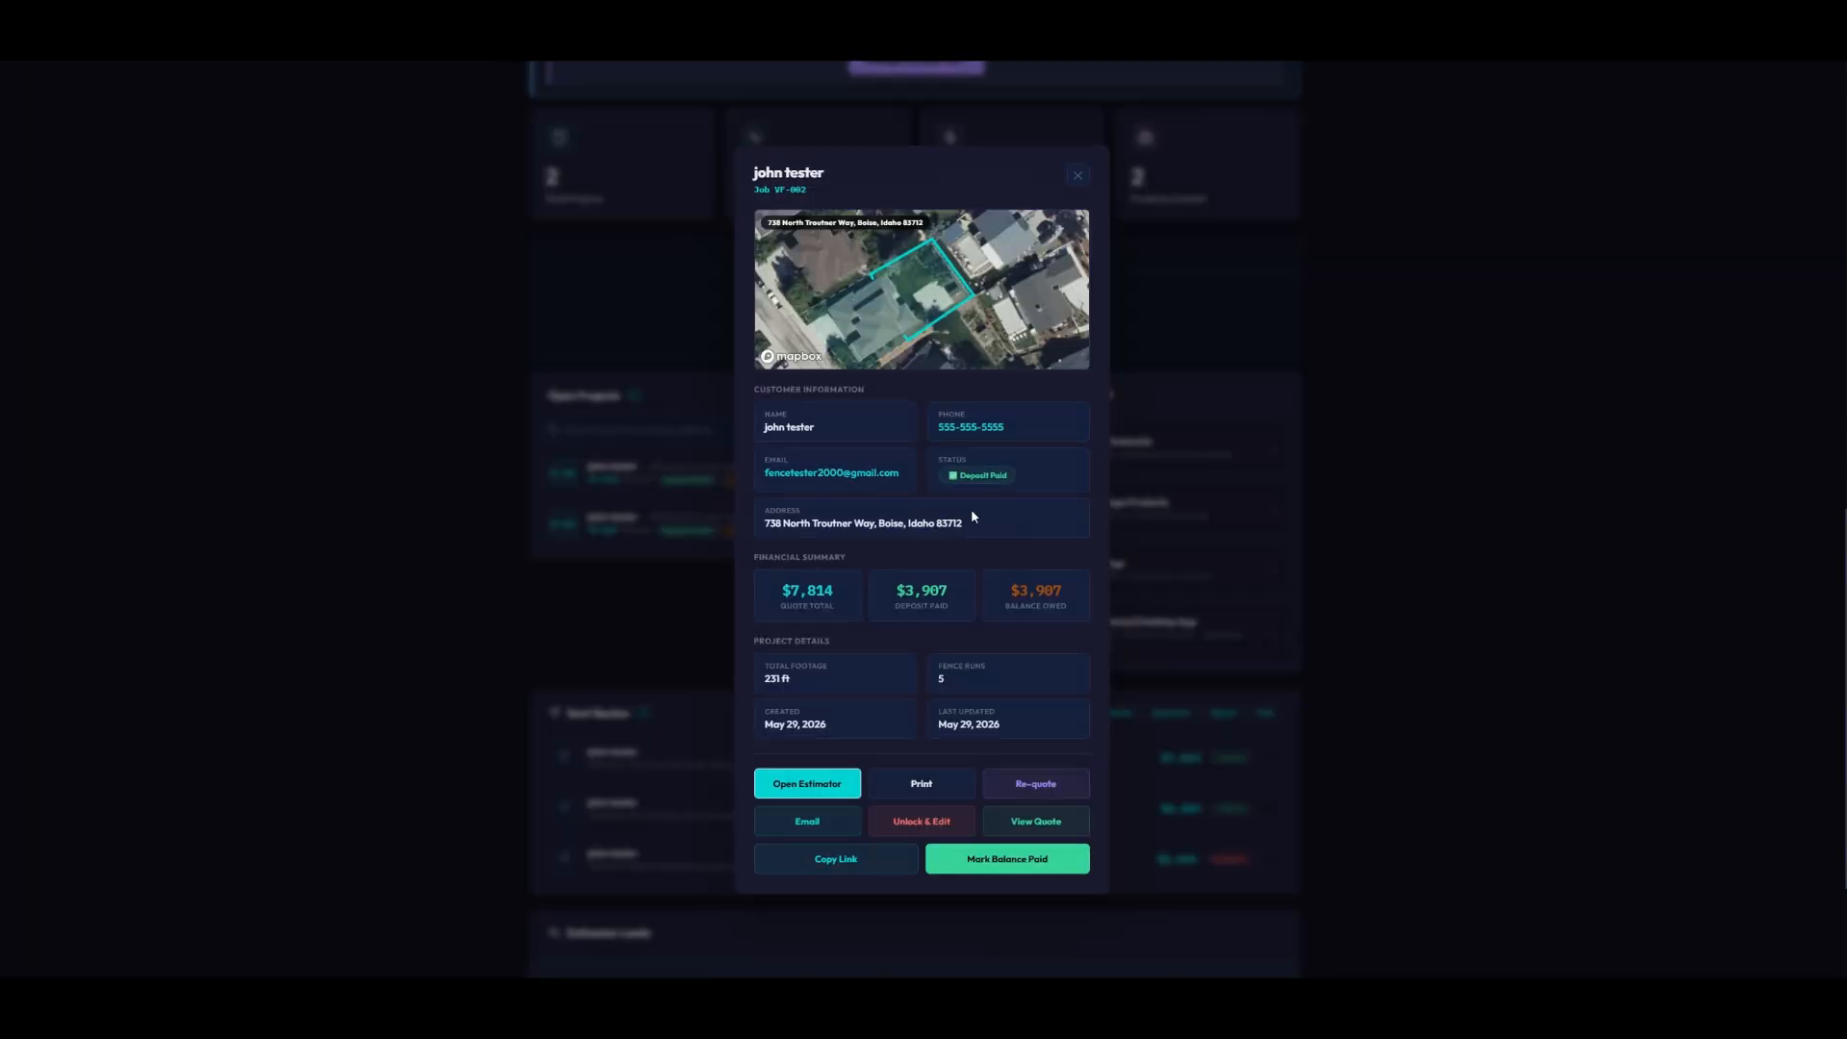
pyautogui.scroll(-3, 971, 520)
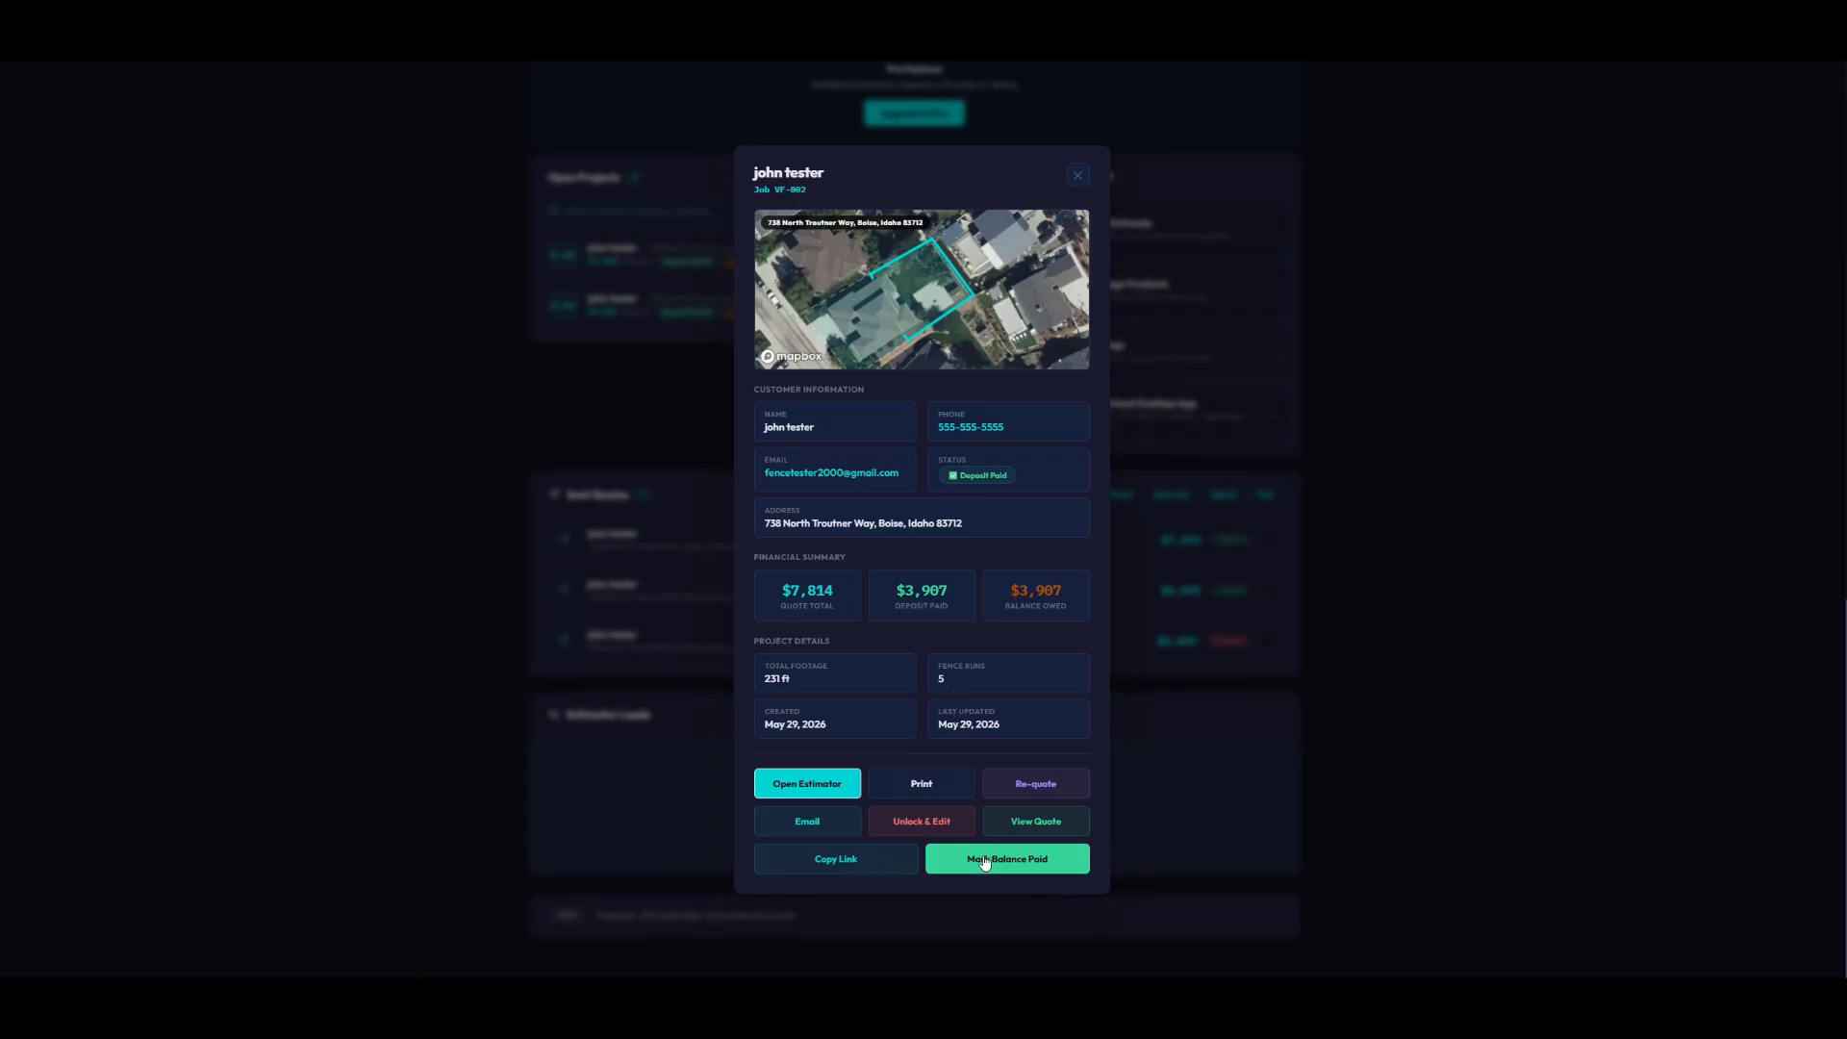
pyautogui.click(1078, 175)
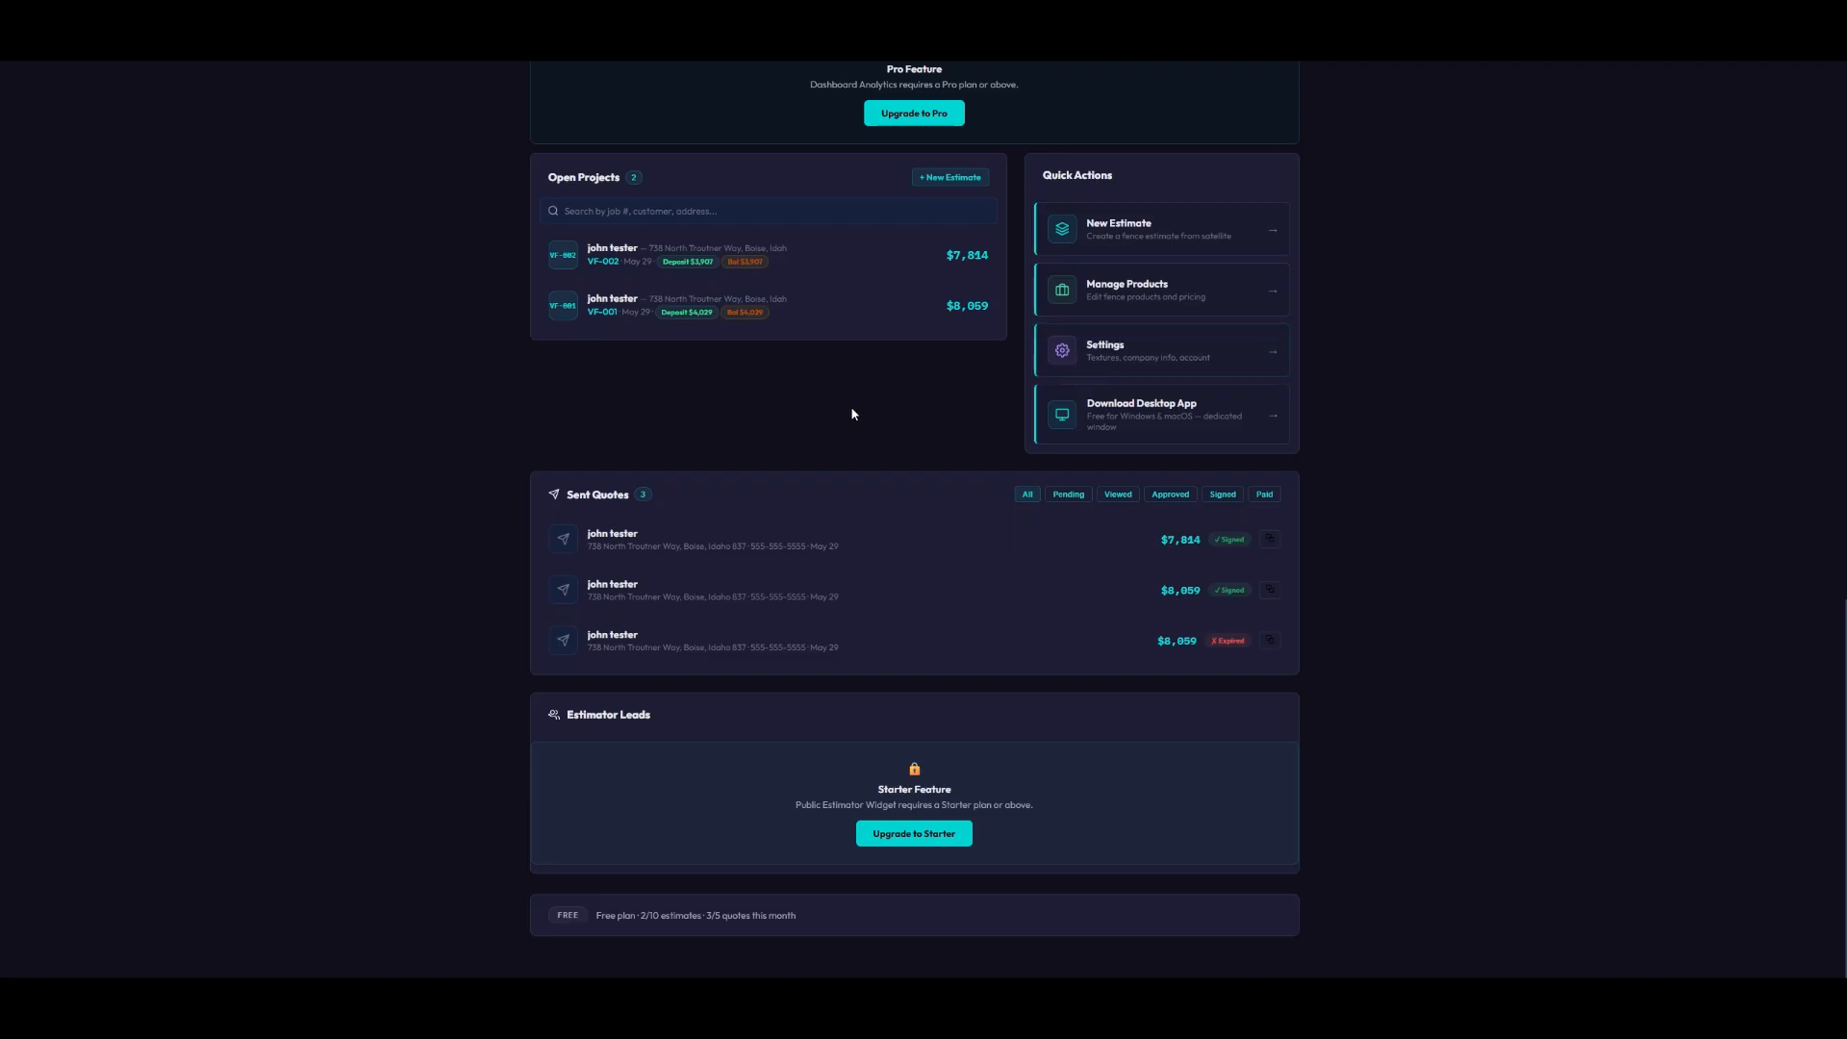
pyautogui.click(618, 252)
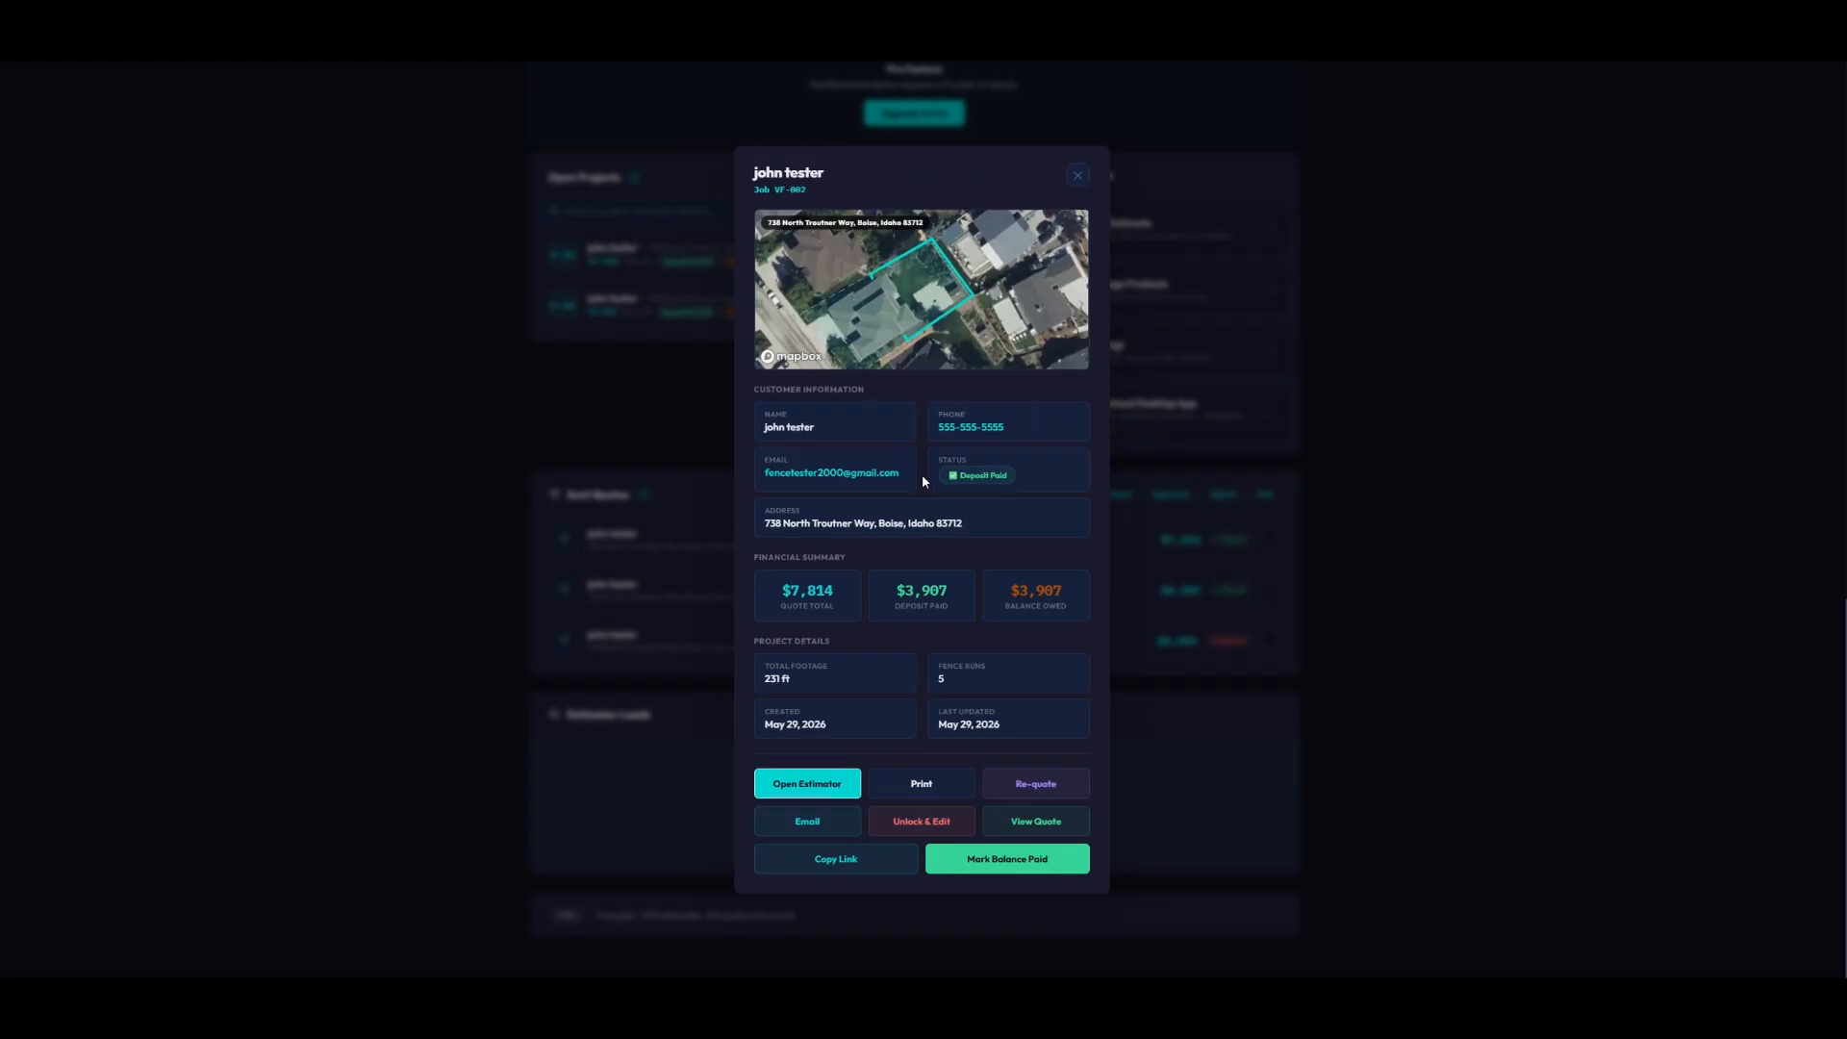
pyautogui.click(1077, 175)
# - Go to the user guide via Guide in the Tools menu
pyautogui.scroll(5, 1034, 250)
pyautogui.scroll(8, 1034, 273)
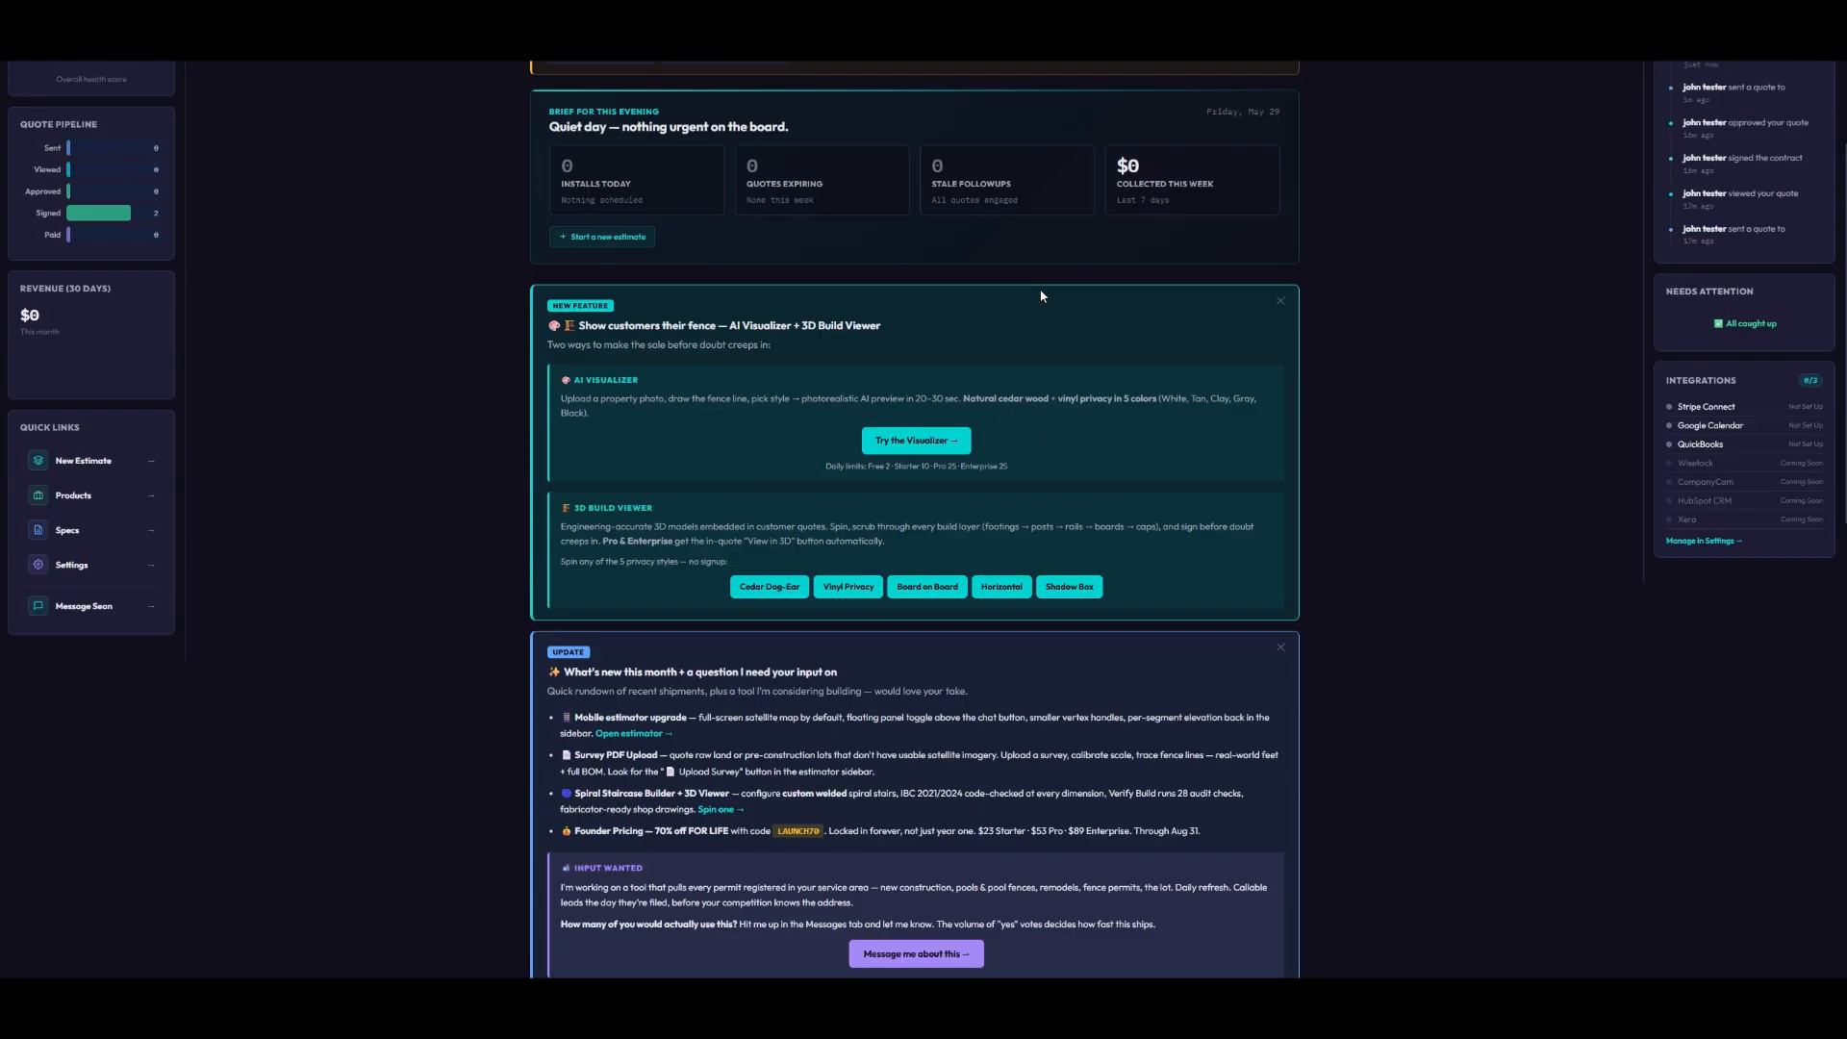
pyautogui.click(903, 84)
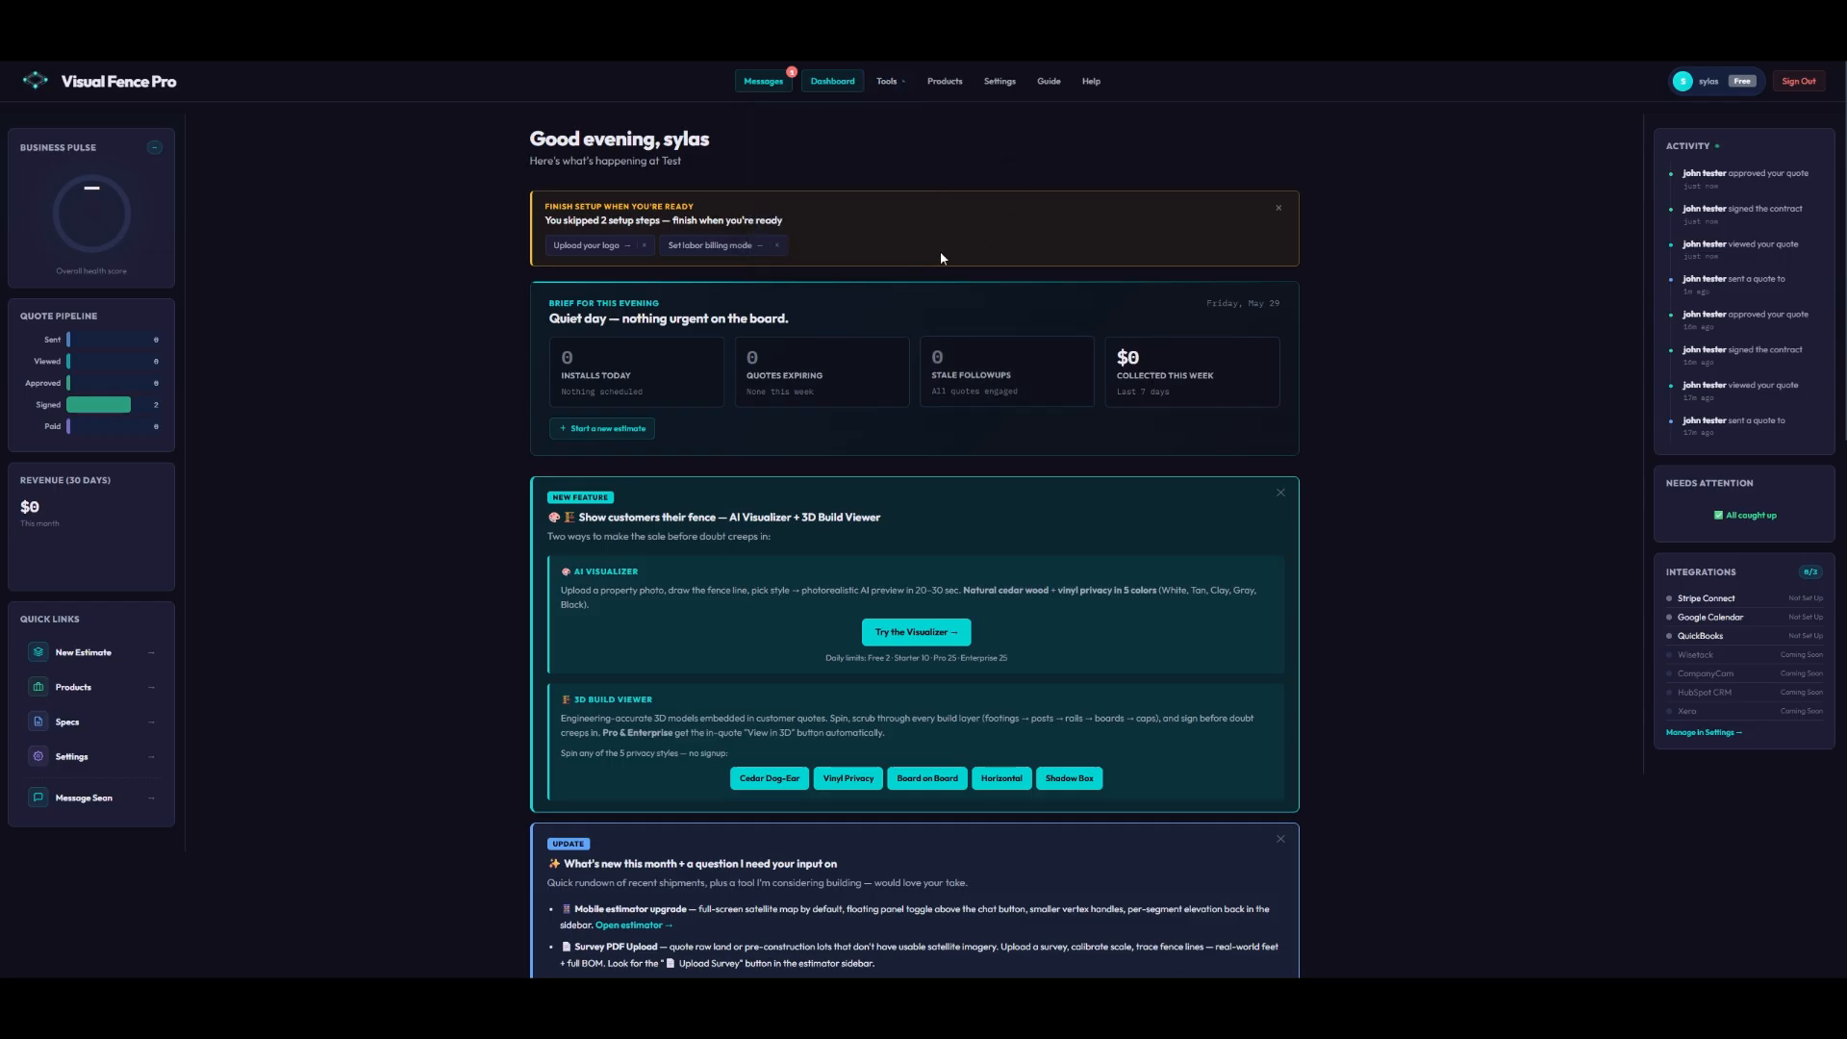
pyautogui.click(1046, 83)
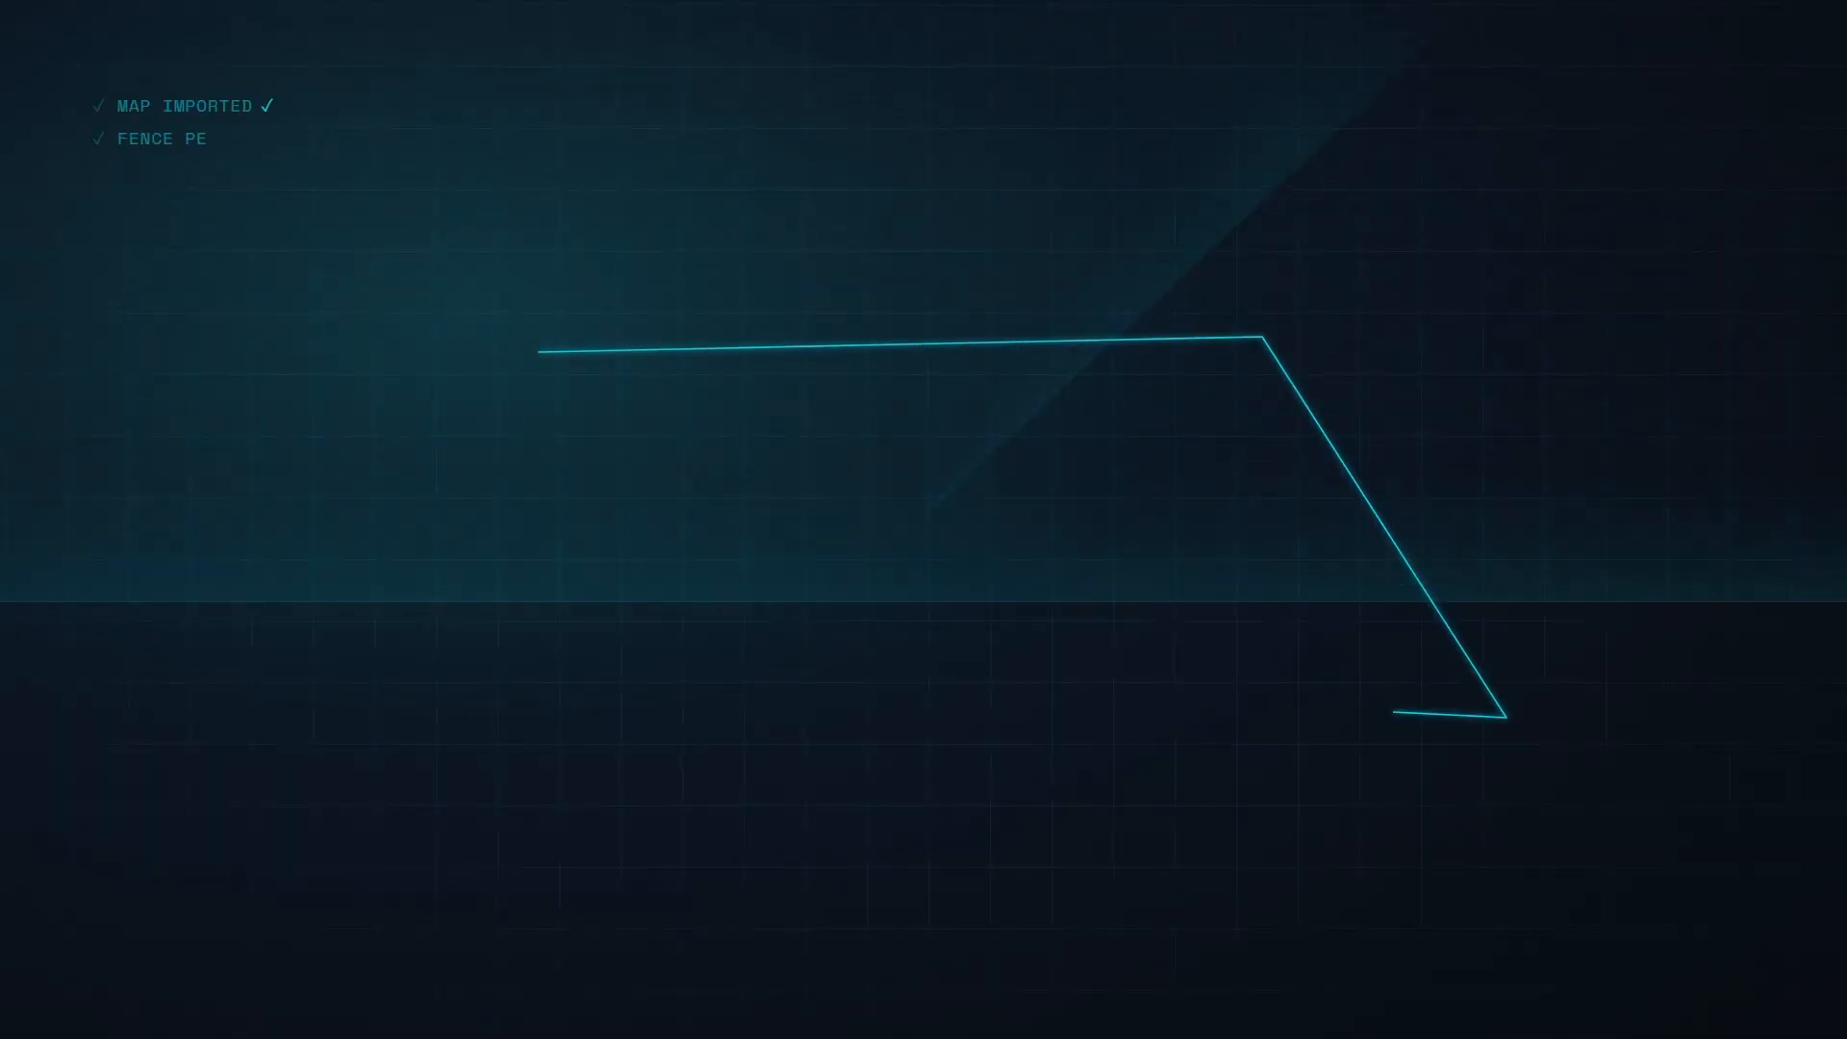